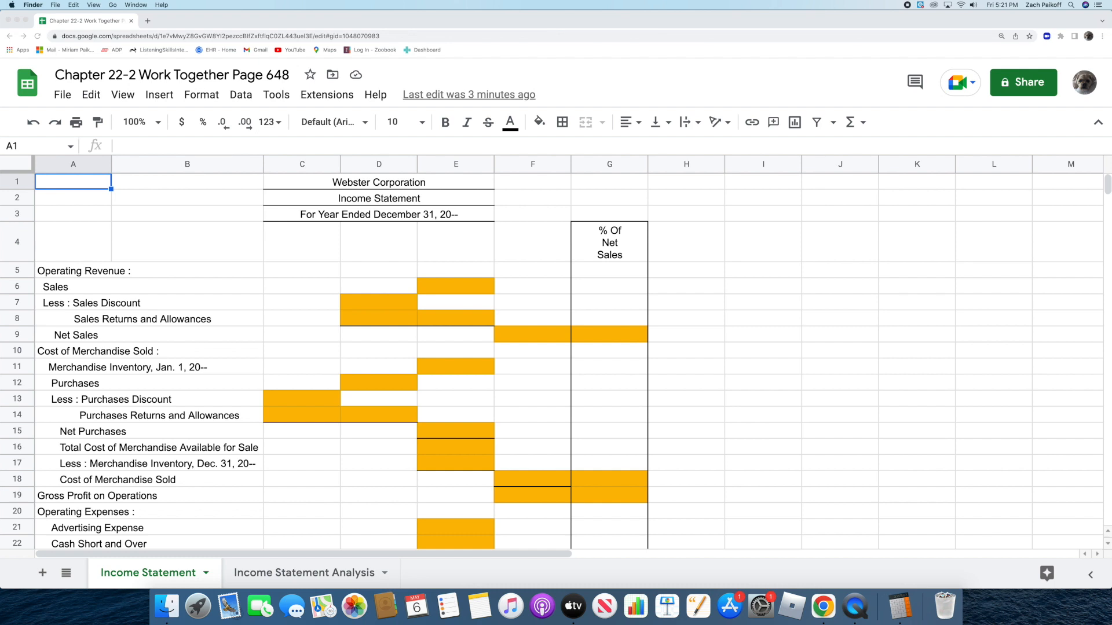
# Step: Enter the Sales amount 1075868.30 in cell E6 under Operating Revenue
pyautogui.click(474, 290)
pyautogui.click(471, 288)
pyautogui.write('1075868.30')
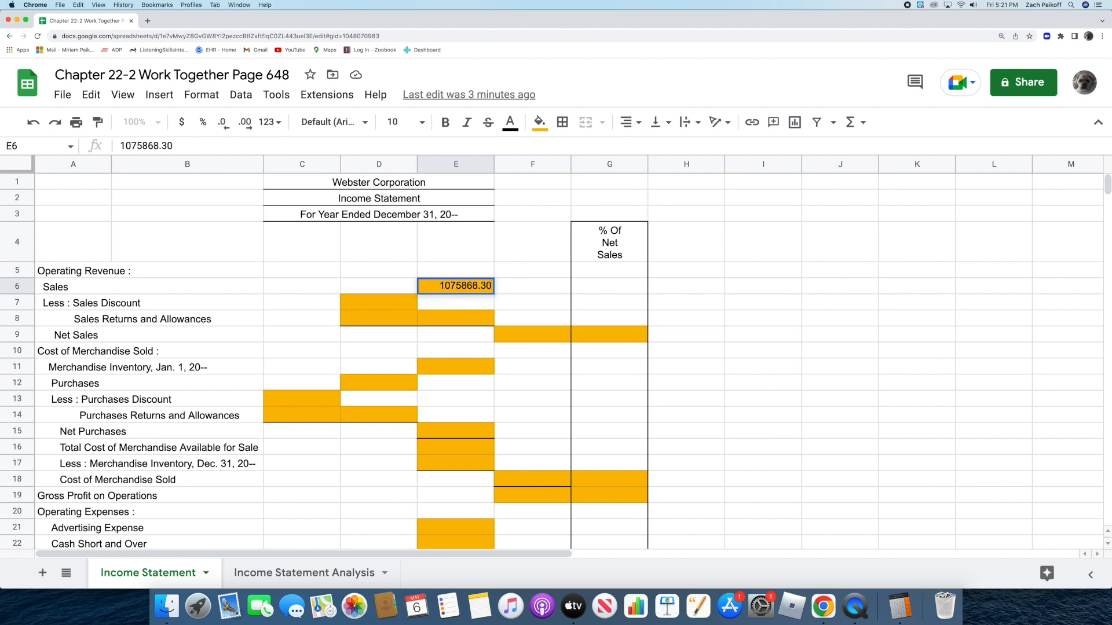
pyautogui.press('Return')
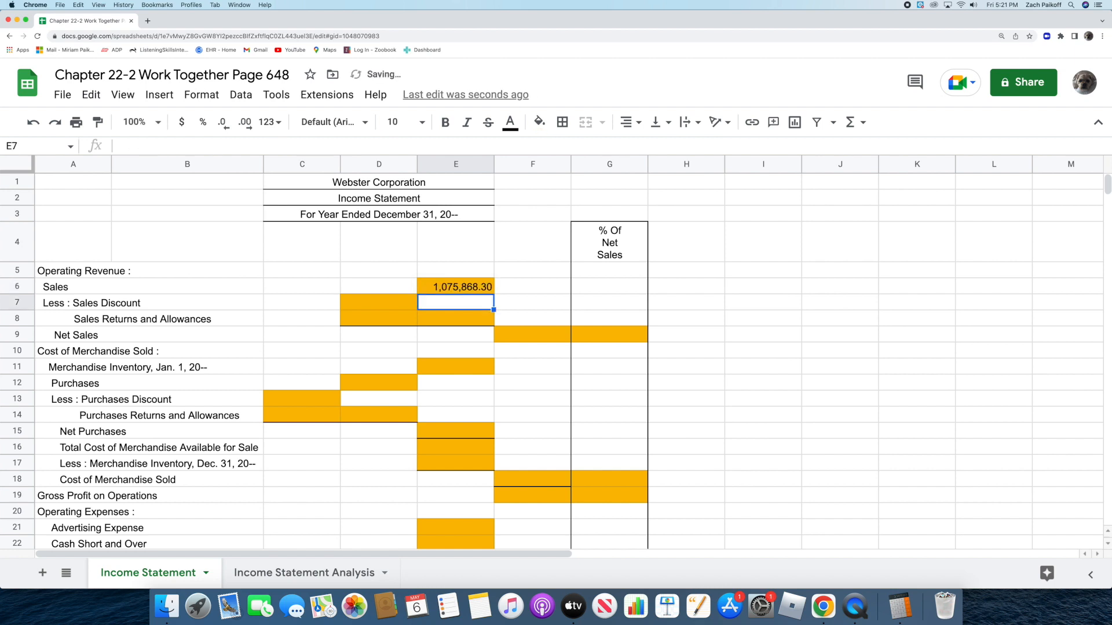
# Step: Enter the Sales Discount of 2020.80 in D7 and the Sales Returns and Allowances of 8347.20 in D8
pyautogui.doubleClick(393, 302)
pyautogui.write('2020.8')
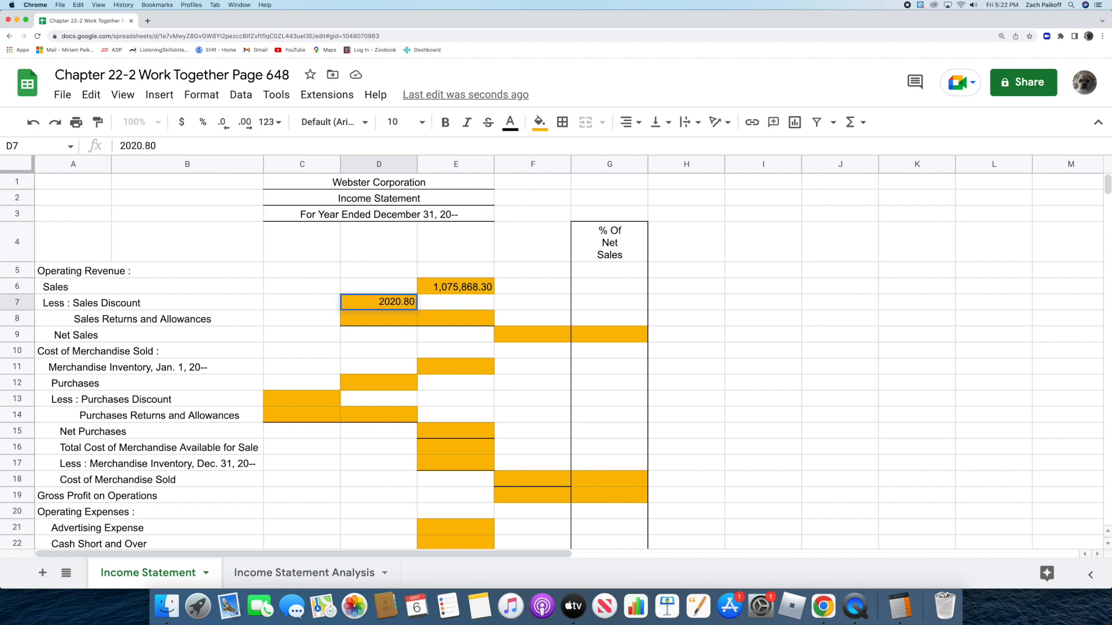
pyautogui.press('Return')
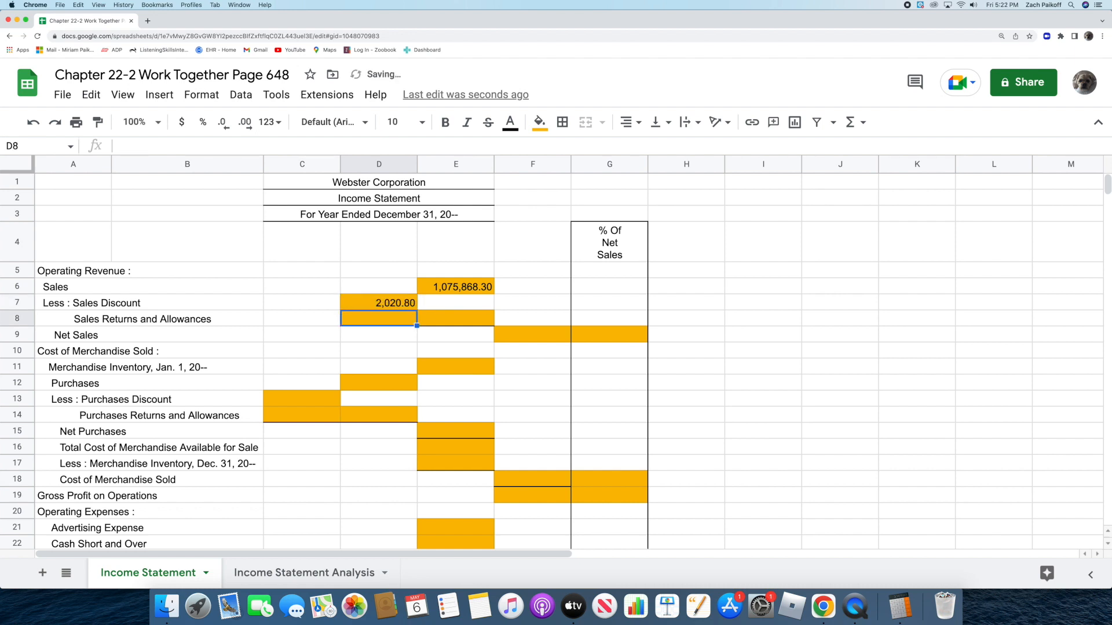
pyautogui.doubleClick(373, 318)
pyautogui.write('8')
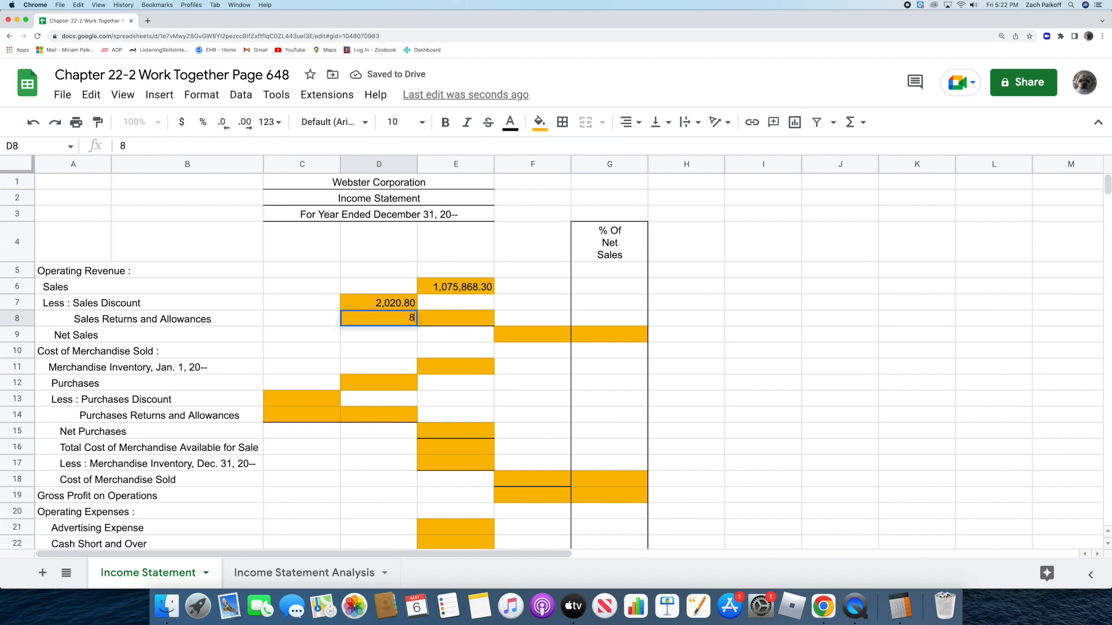
pyautogui.write(',347.20')
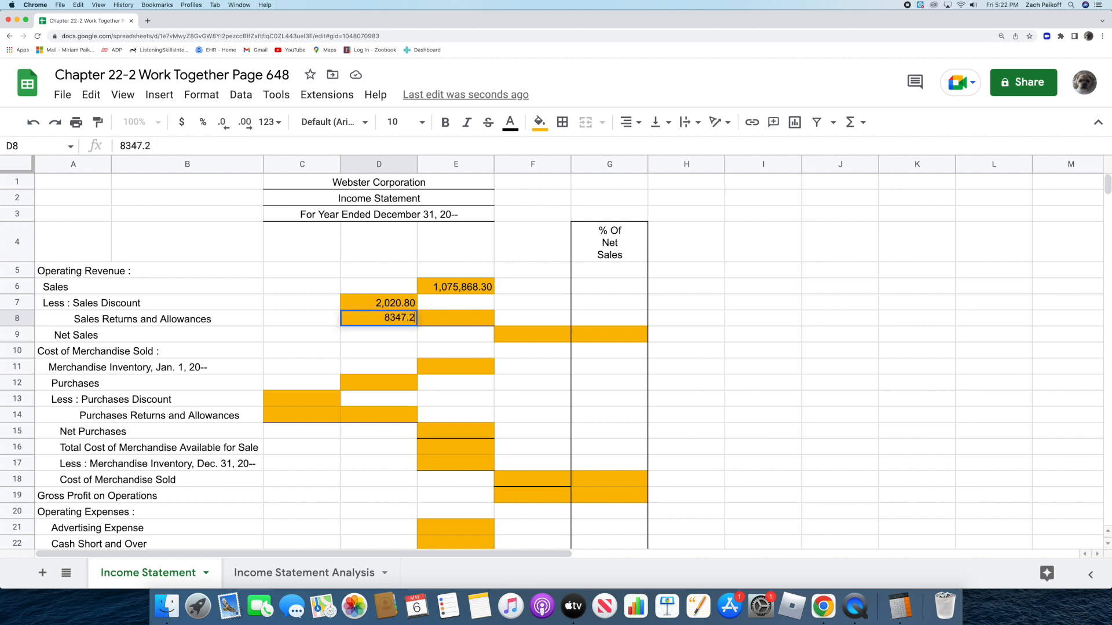
pyautogui.press('Return')
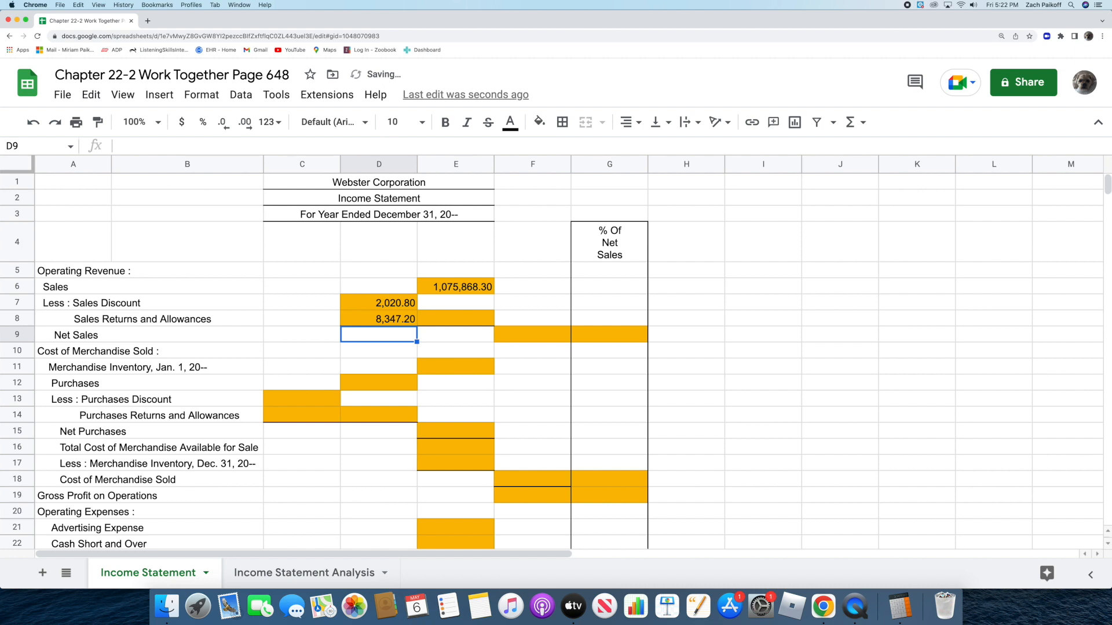
# Step: Total the sales deductions in E8 with the formula =D7+D8
pyautogui.click(442, 320)
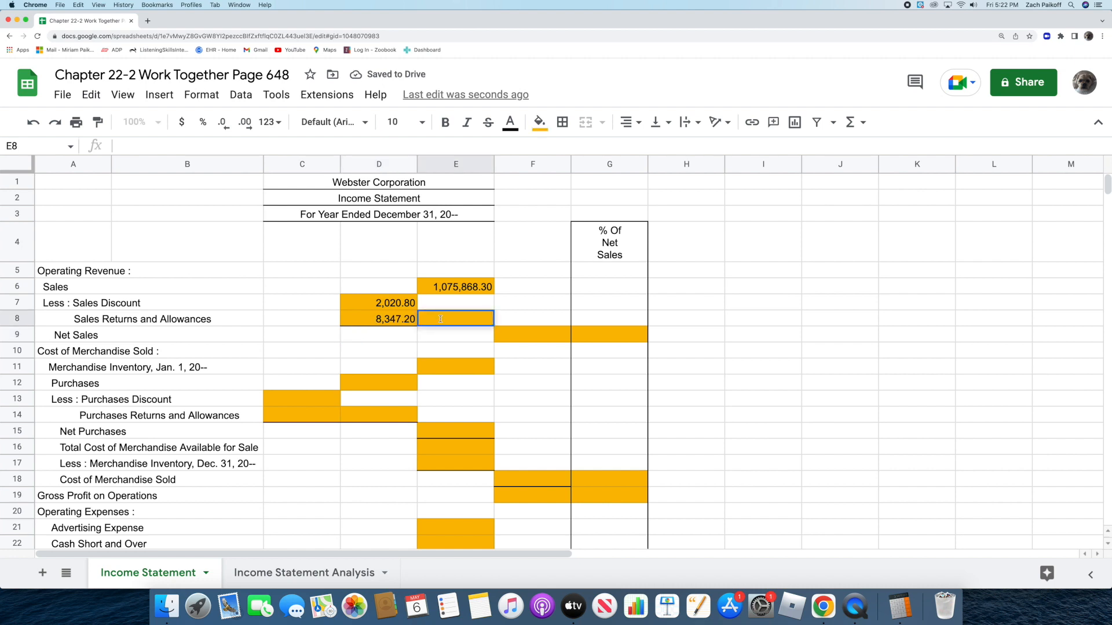
pyautogui.write('=')
pyautogui.click(355, 304)
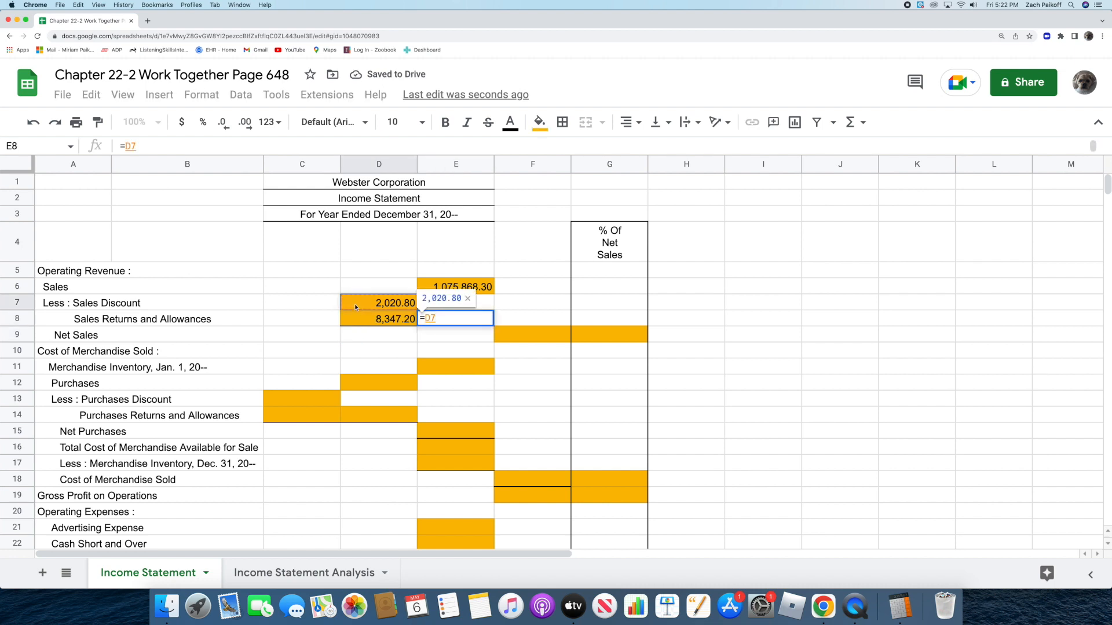
pyautogui.write('+')
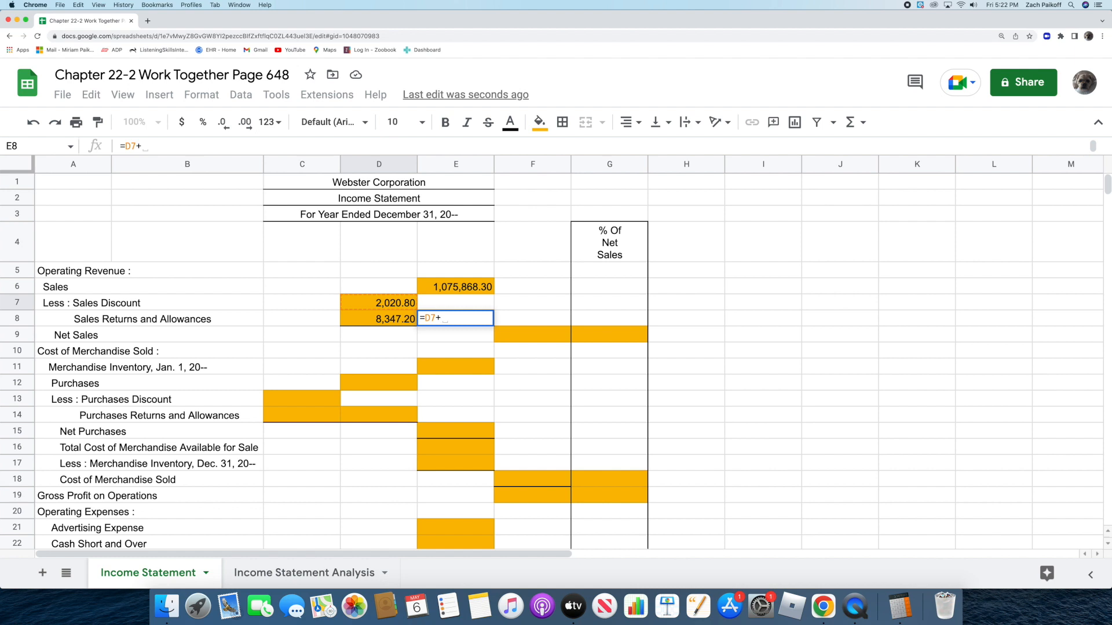
pyautogui.click(356, 320)
pyautogui.press('Return')
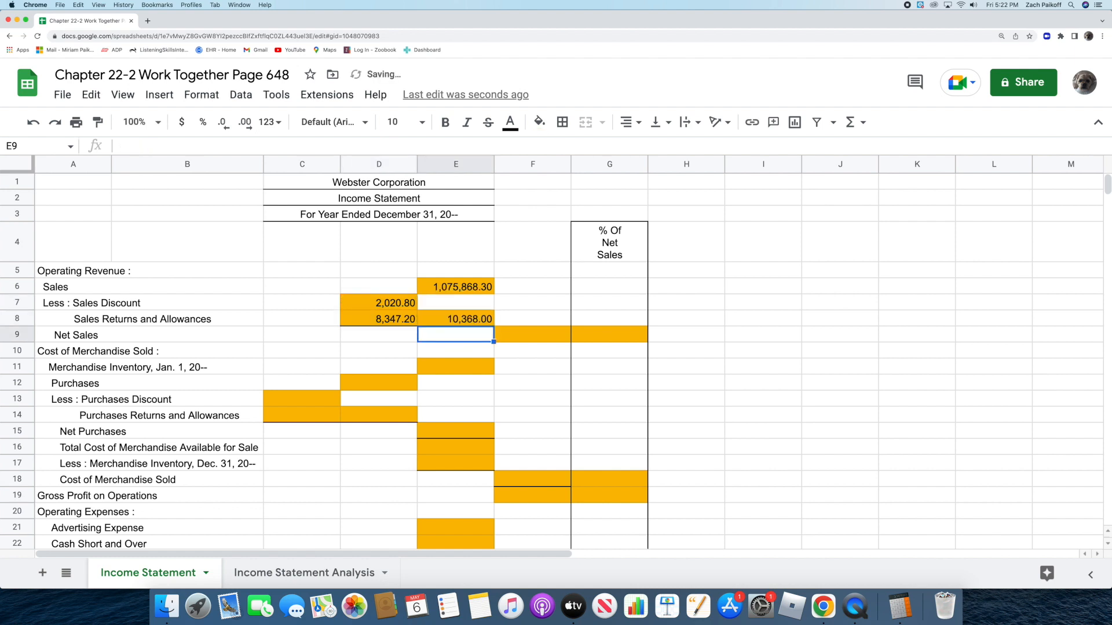
# Step: Calculate Net Sales in F9 by subtracting the total sales deductions from Sales with =E6-E8
pyautogui.click(509, 331)
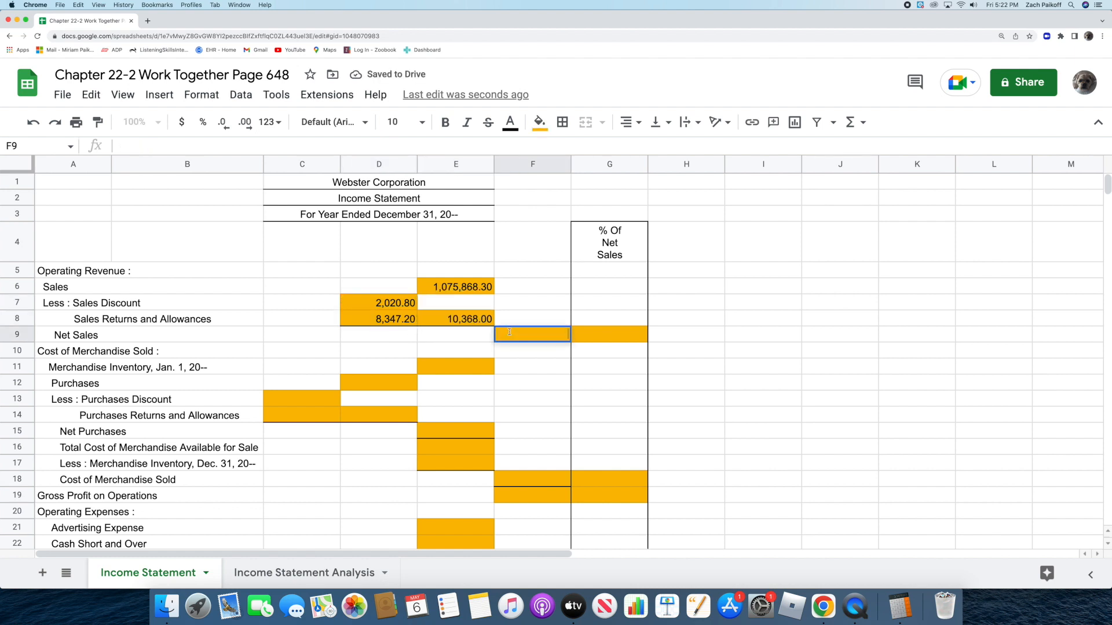
pyautogui.write('=')
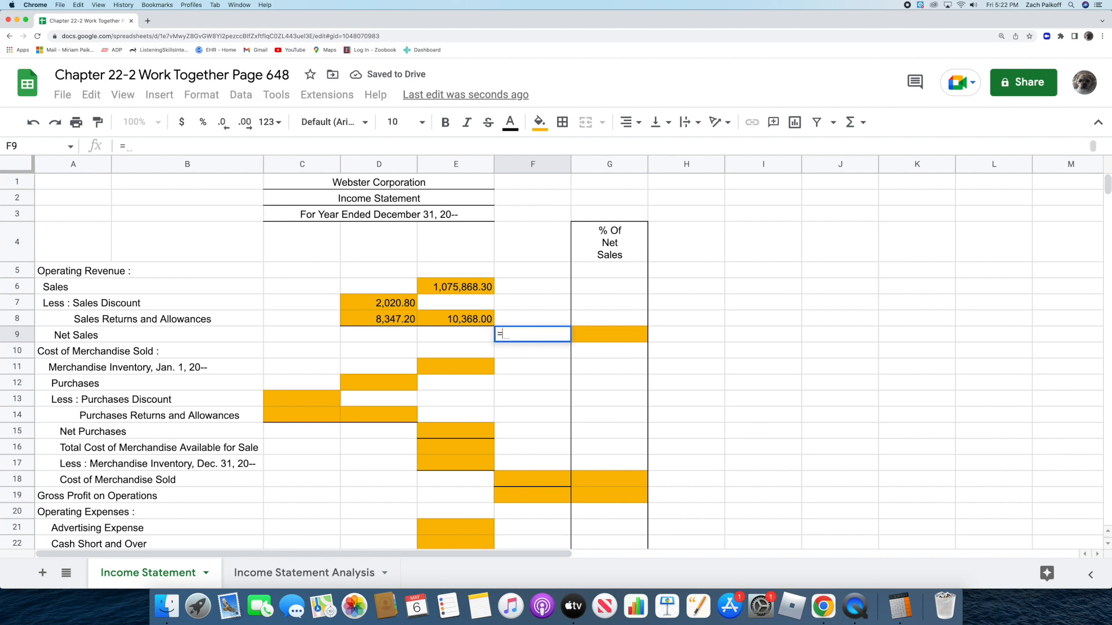
pyautogui.click(422, 290)
pyautogui.write('-')
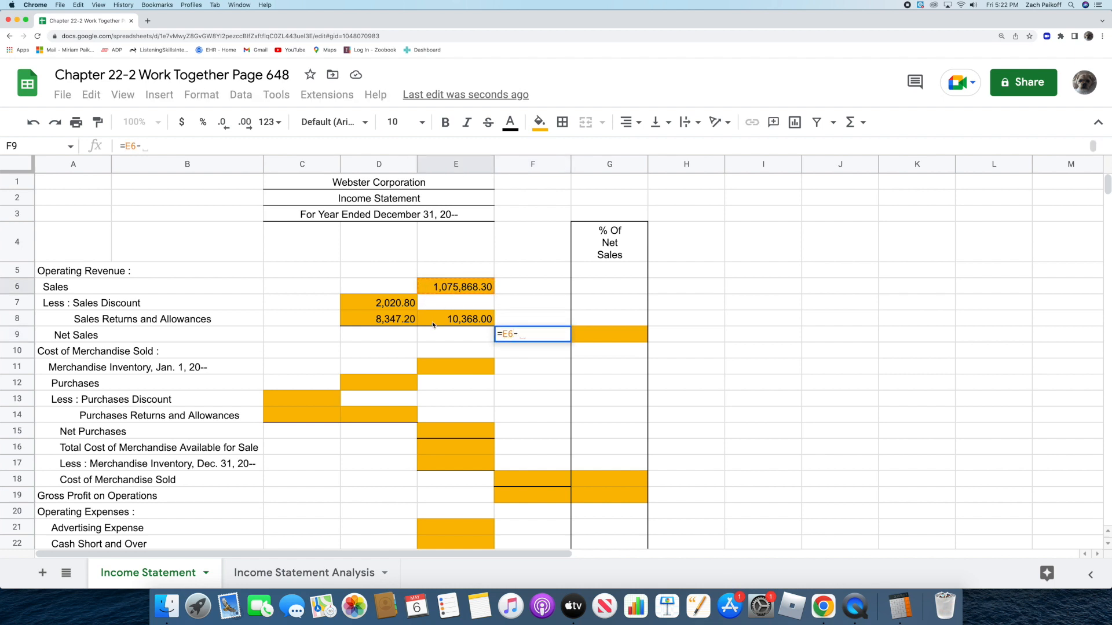
pyautogui.click(433, 322)
pyautogui.press('Return')
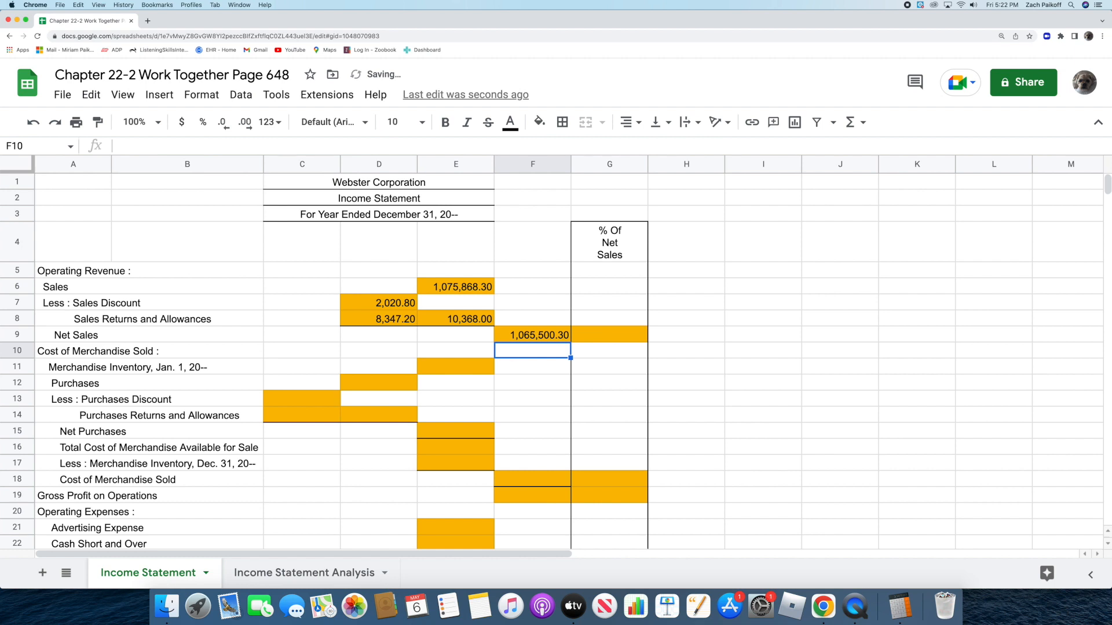
# Step: Enter 100.0 as the Net Sales percentage in G9 of the % Of Net Sales column
pyautogui.doubleClick(598, 336)
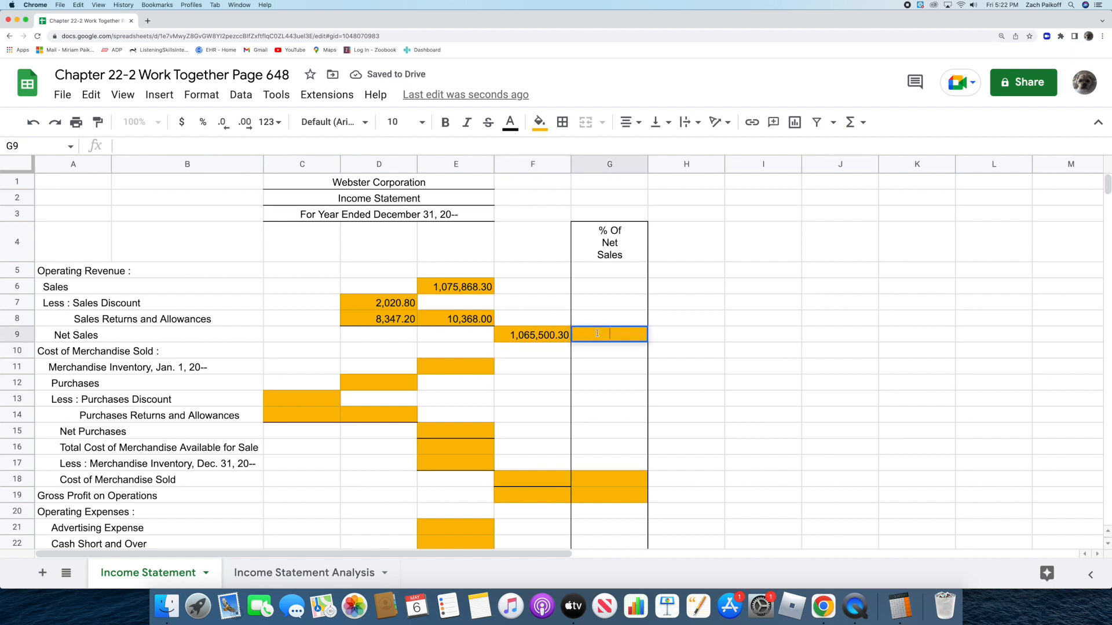
pyautogui.write('100.0')
pyautogui.press('Return')
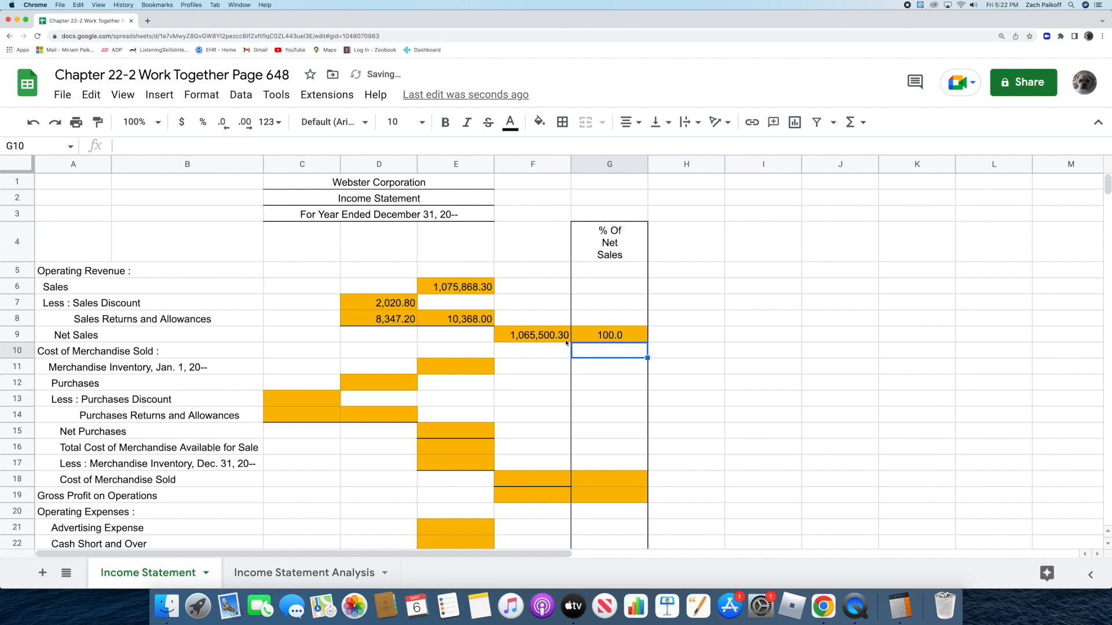
# Step: Enter the January 1 Merchandise Inventory of 64,316.30 in E11 and Purchases of 737,464.80 in D12
pyautogui.doubleClick(458, 365)
pyautogui.write('64,316.30')
pyautogui.press('Return')
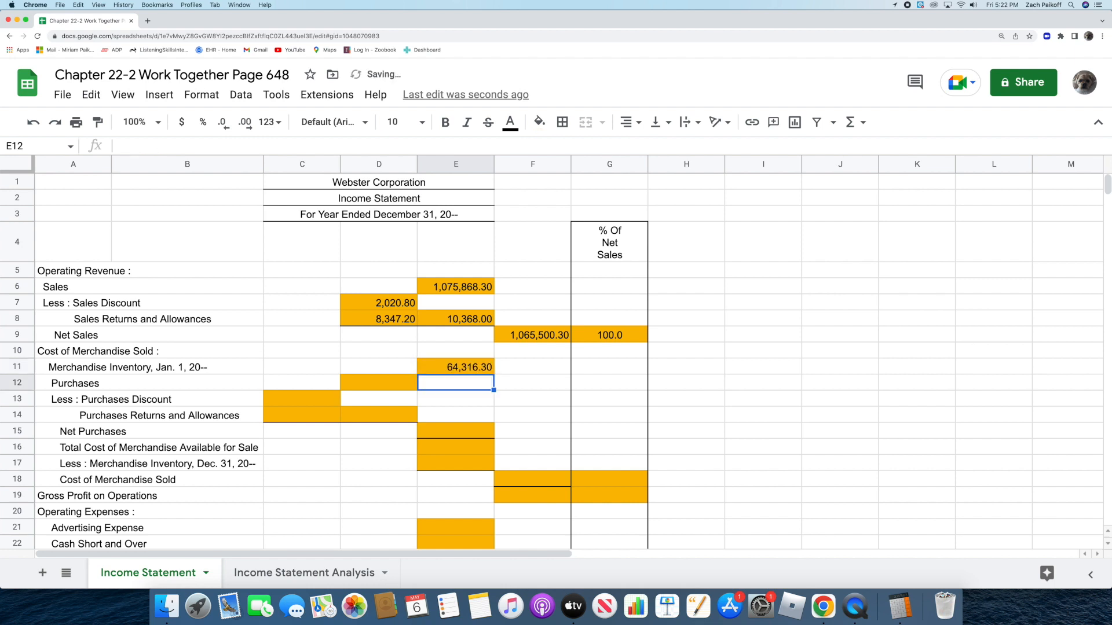
pyautogui.doubleClick(382, 385)
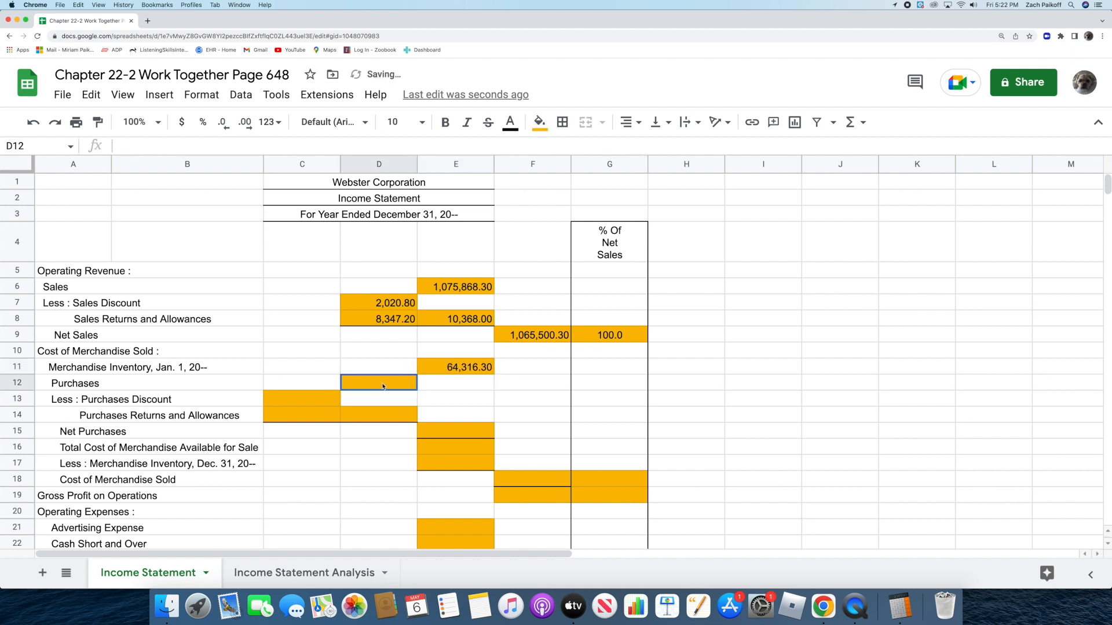
pyautogui.write('73')
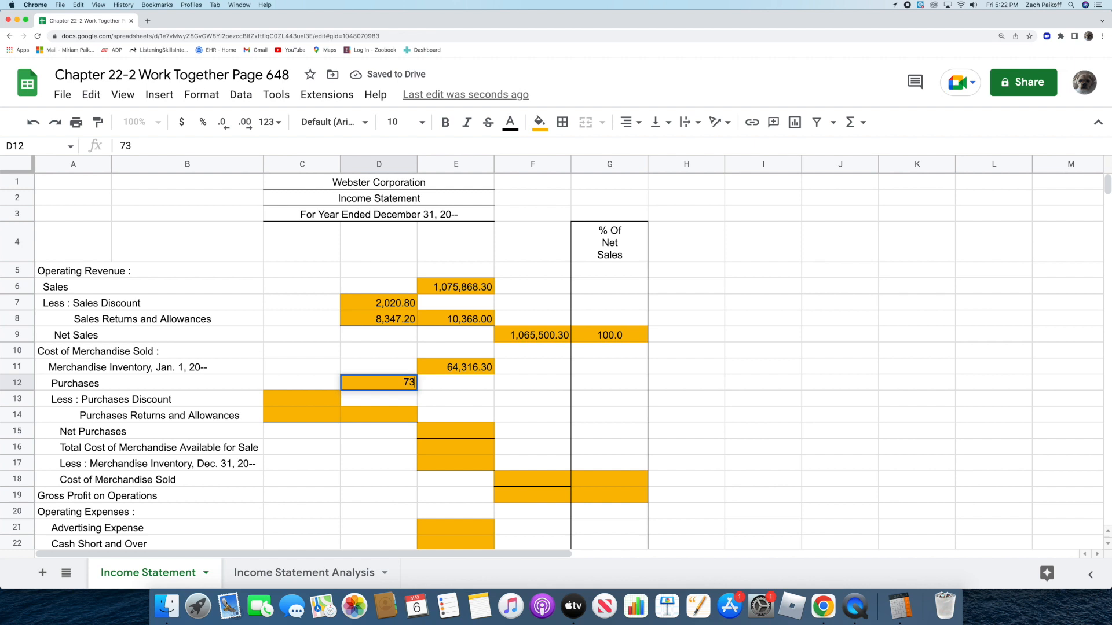
pyautogui.write('7,464.80')
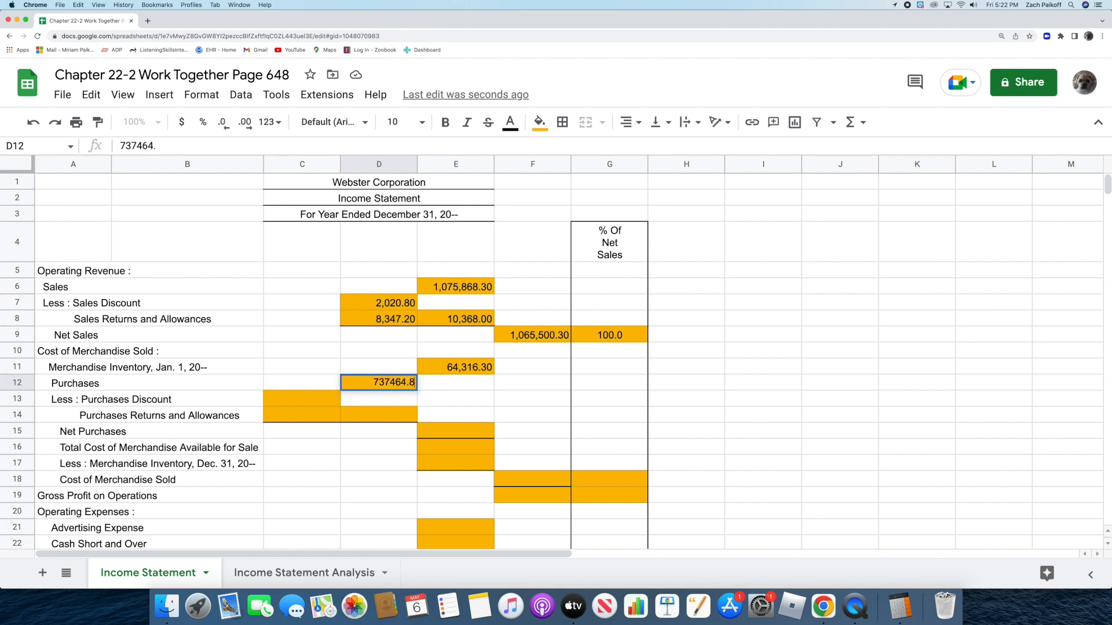
pyautogui.press('Return')
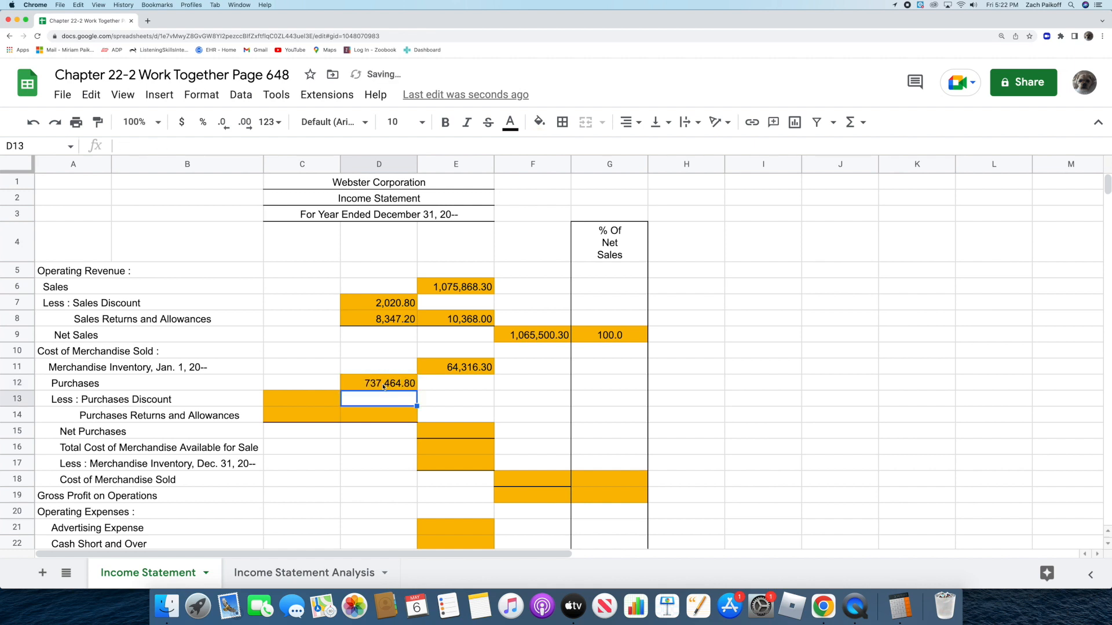
# Step: Enter the Purchases Discount of 5,483.60 in C13 and the Purchases Returns and Allowances of 2,716.14 in C14
pyautogui.doubleClick(322, 396)
pyautogui.write('5,483.')
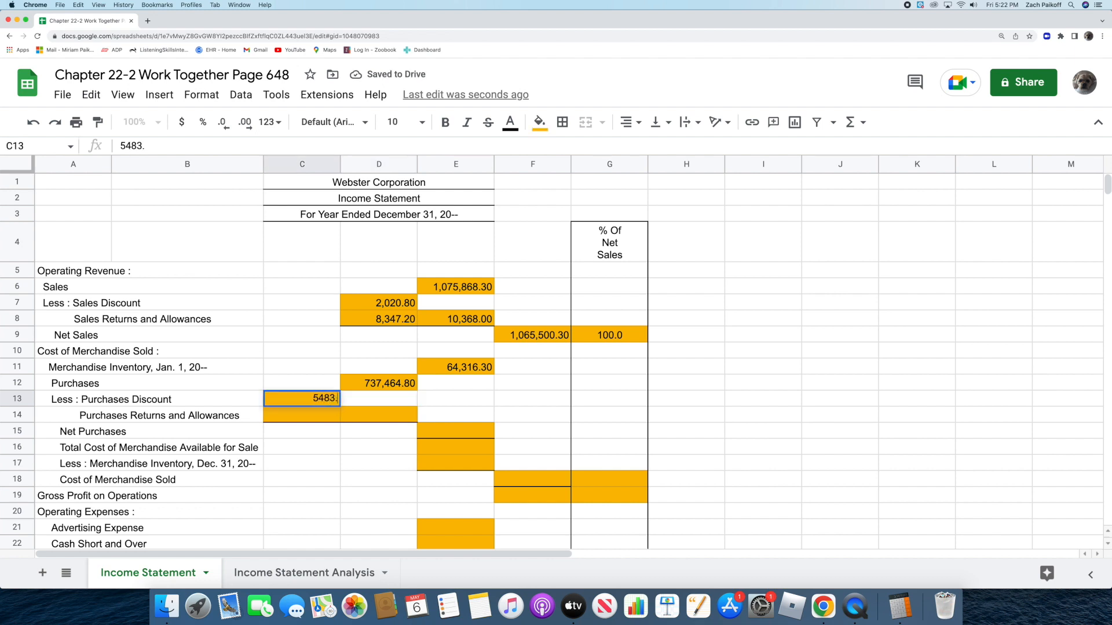
pyautogui.write('60')
pyautogui.press('Return')
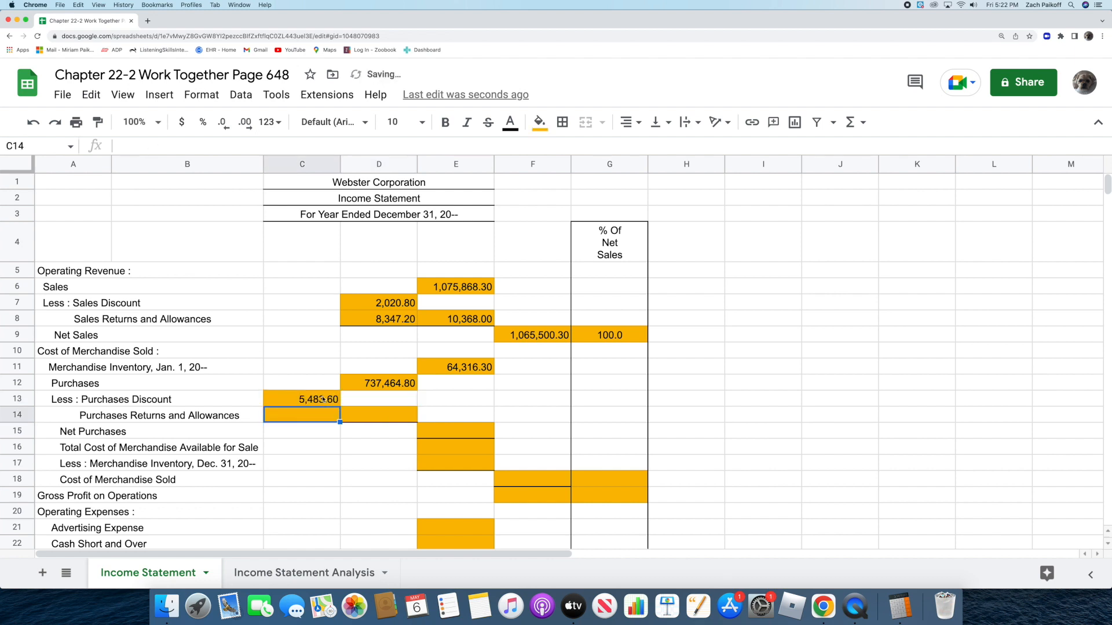
pyautogui.doubleClick(316, 415)
pyautogui.write('2,716.14')
pyautogui.press('Return')
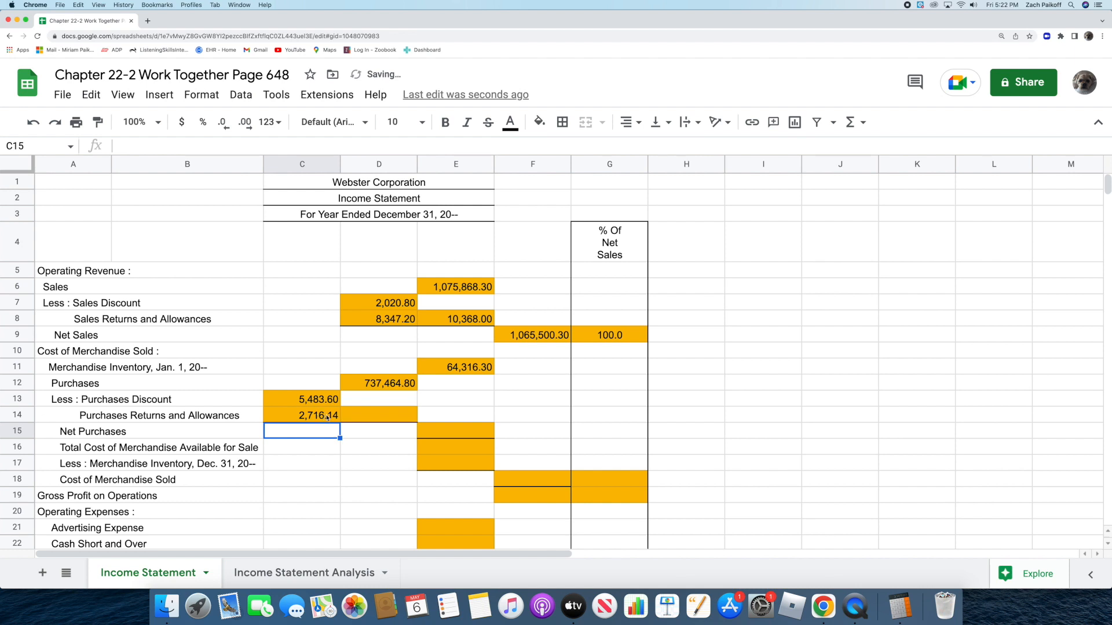
# Step: Total the purchases deductions in D14 with the formula =C13+C14
pyautogui.doubleClick(361, 417)
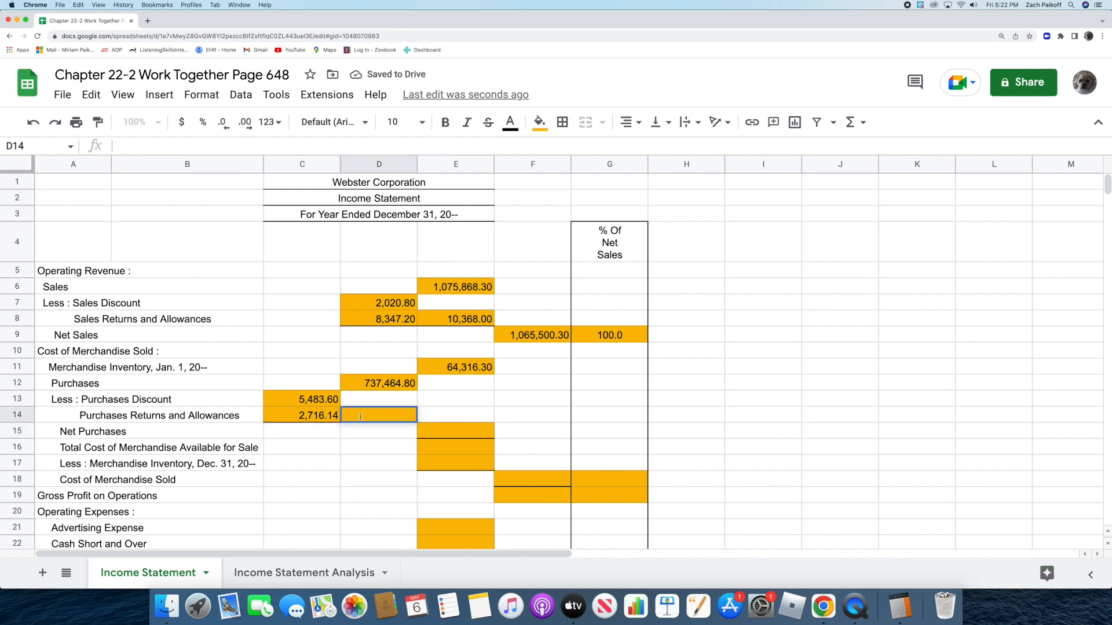
pyautogui.write('=')
pyautogui.click(278, 399)
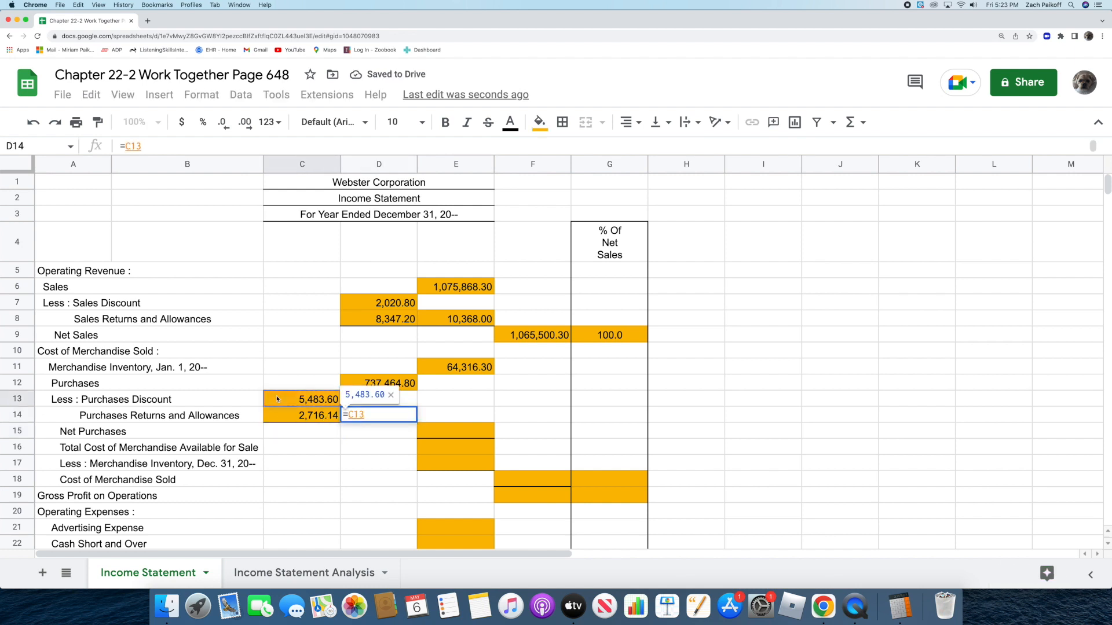
pyautogui.write('+')
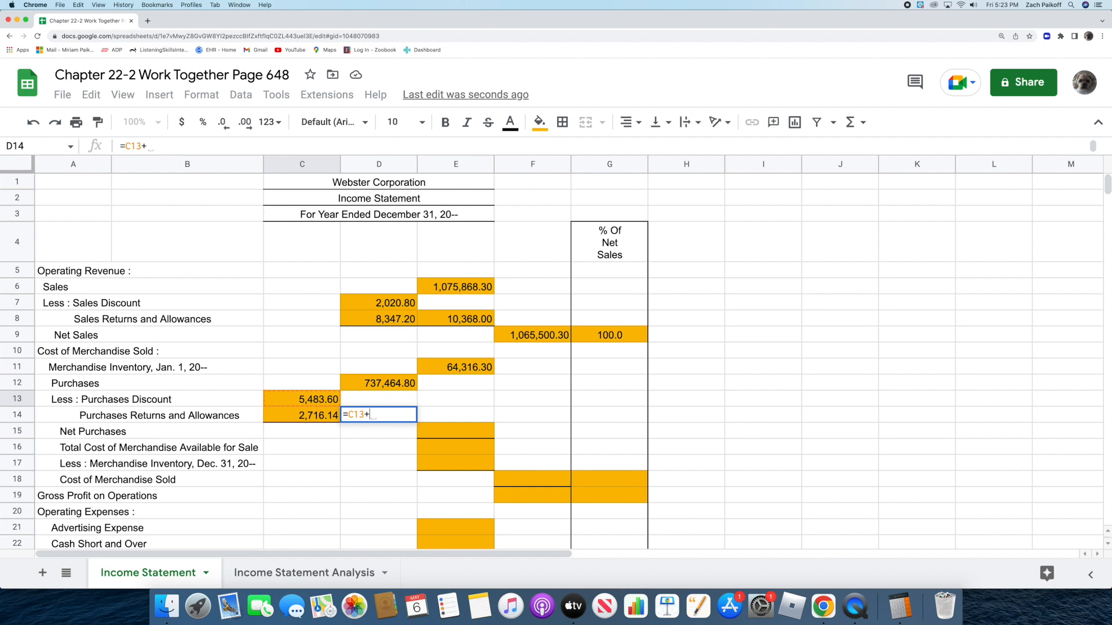
pyautogui.click(278, 415)
pyautogui.press('Return')
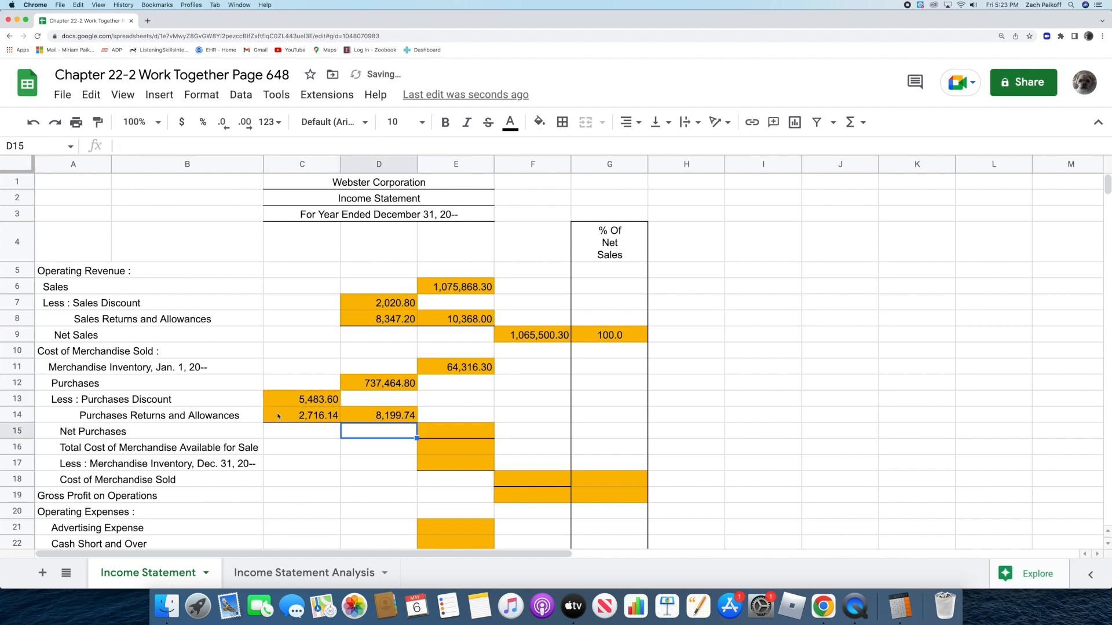
# Step: Calculate Net Purchases in E15 by subtracting the purchases deductions from Purchases with =D12-D14
pyautogui.doubleClick(439, 431)
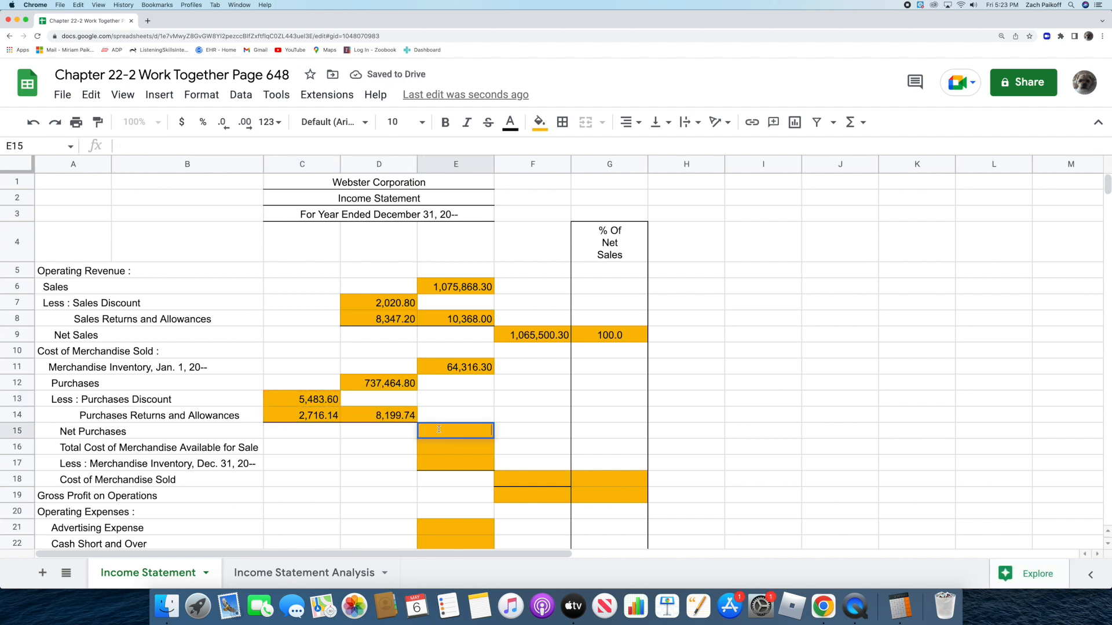
pyautogui.write('=')
pyautogui.click(356, 389)
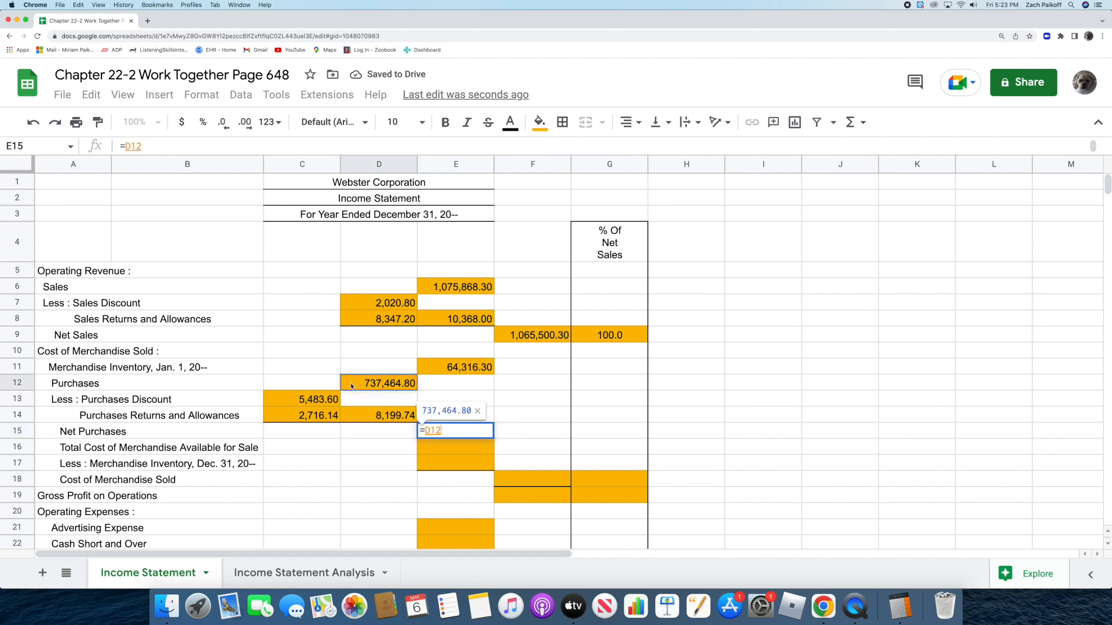
pyautogui.write('-')
pyautogui.click(361, 416)
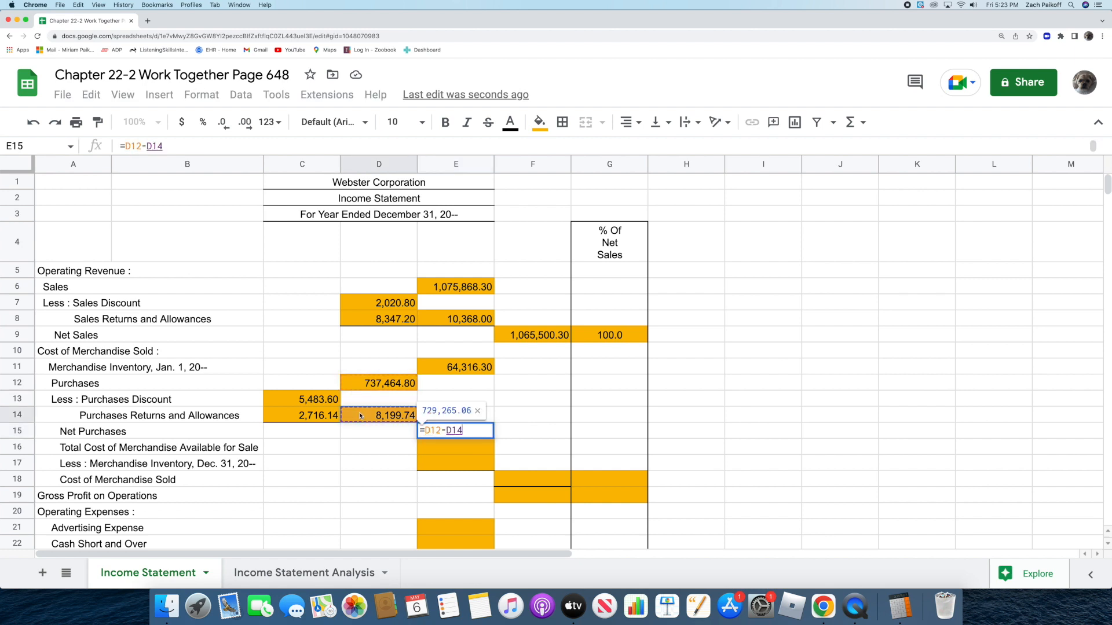
pyautogui.press('Return')
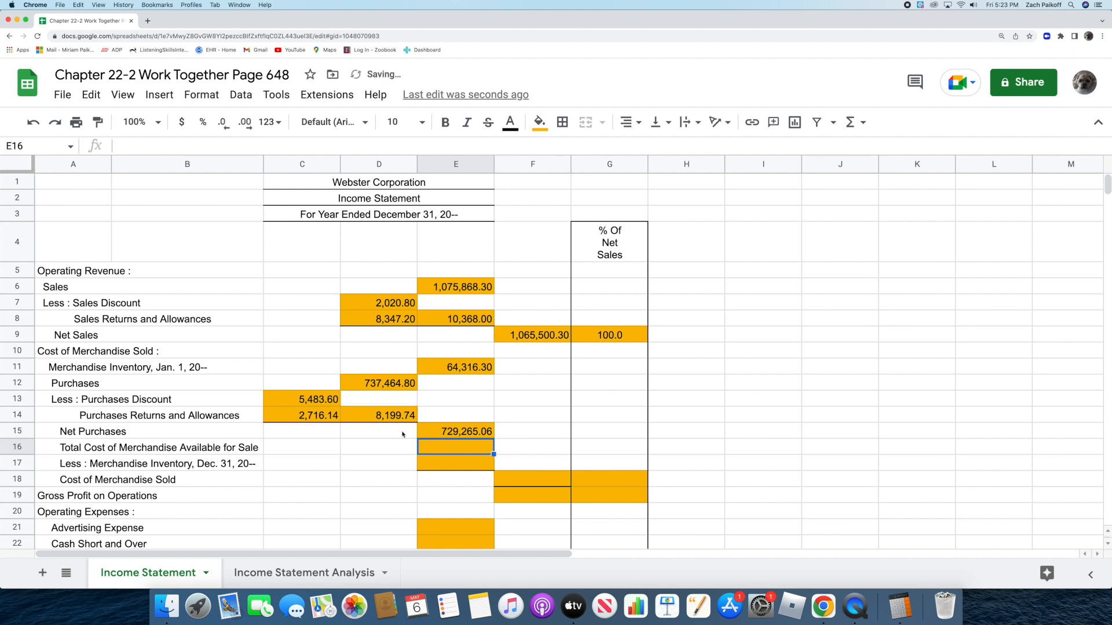
# Step: Calculate Total Cost of Merchandise Available for Sale in E16 by adding beginning inventory and Net Purchases with =E11+E15
pyautogui.doubleClick(436, 447)
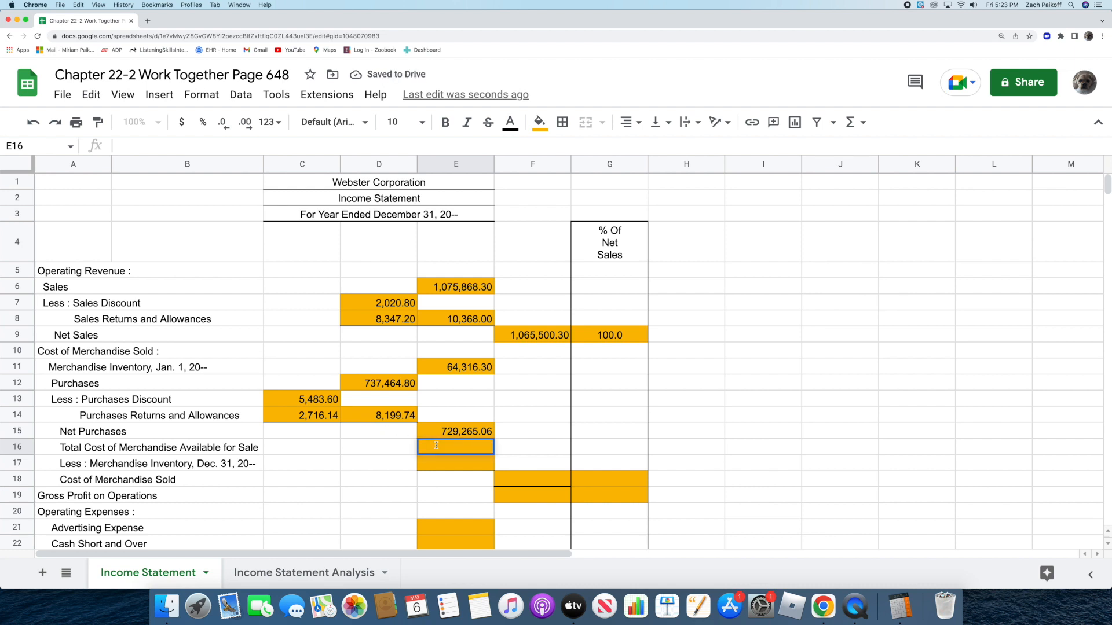
pyautogui.write('=')
pyautogui.click(429, 374)
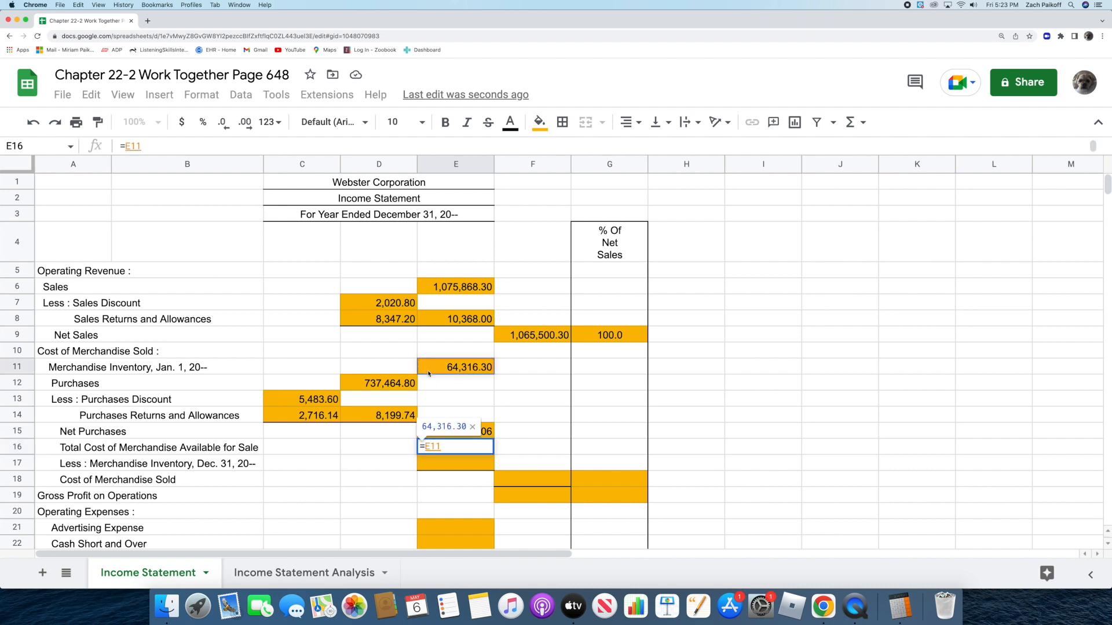
pyautogui.write('+')
pyautogui.click(423, 428)
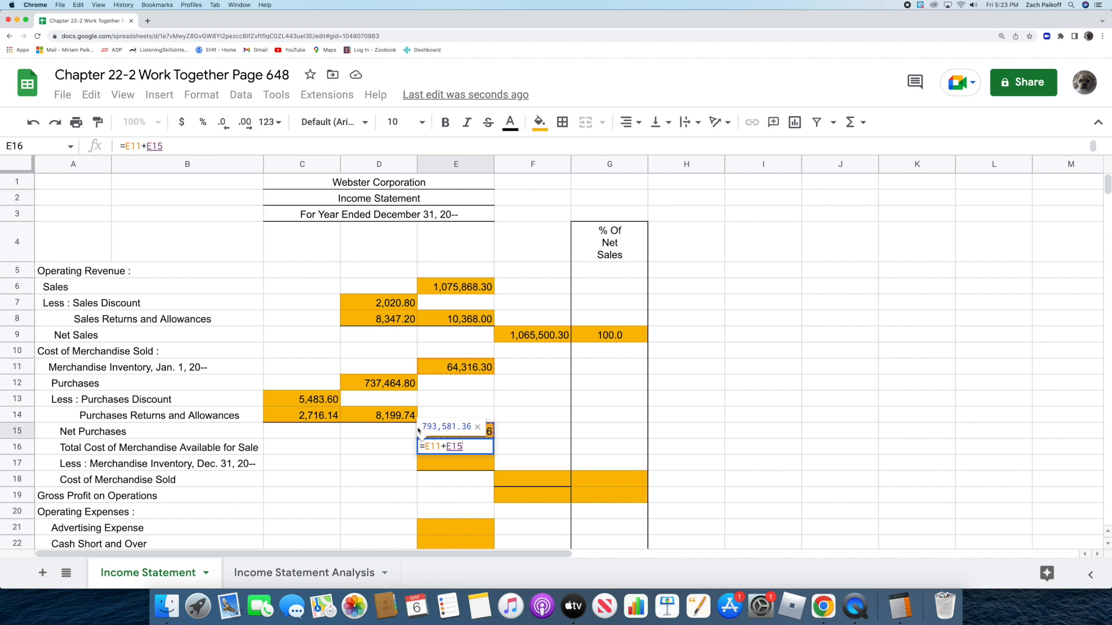
pyautogui.press('Return')
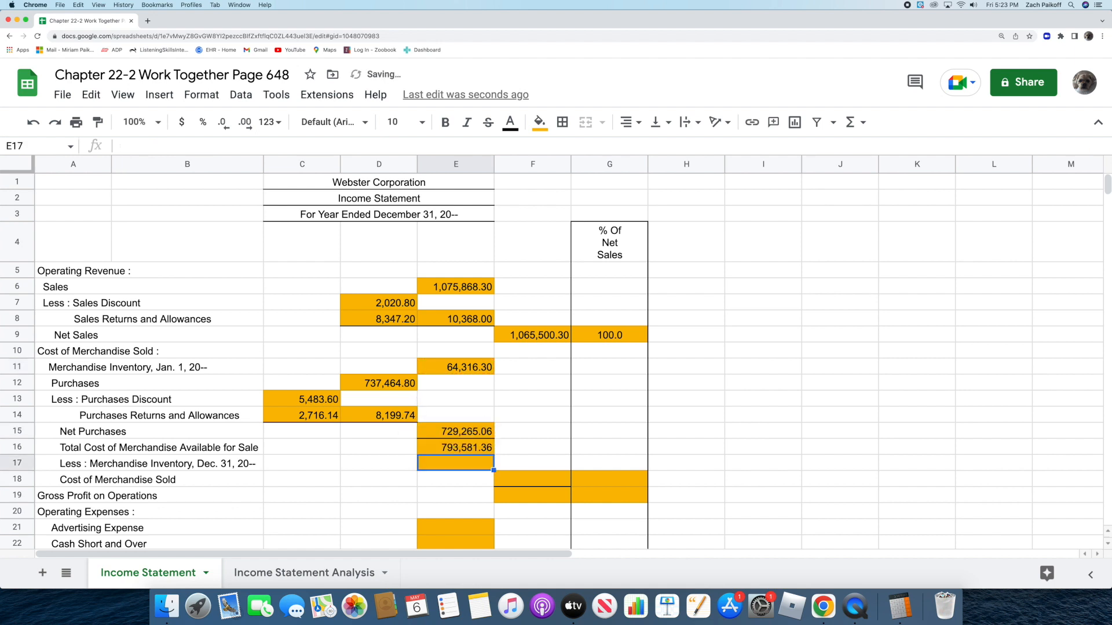
# Step: Enter the December 31 Merchandise Inventory of 90,116.30 in E17 and calculate Cost of Merchandise Sold in F18 with =E16-E17
pyautogui.write('90116.30')
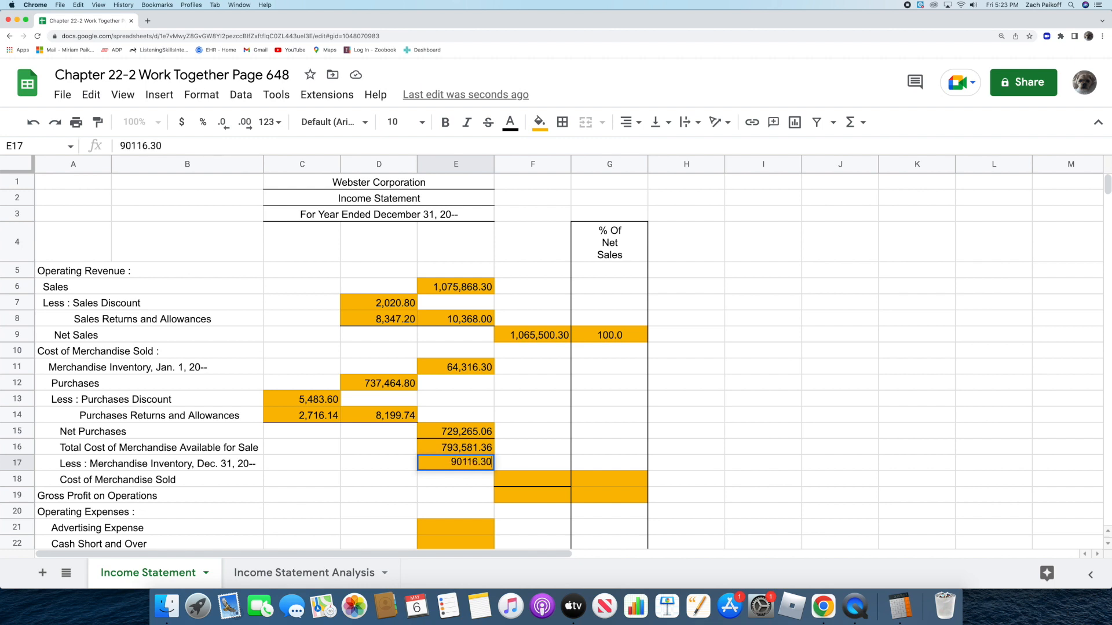
pyautogui.press('Return')
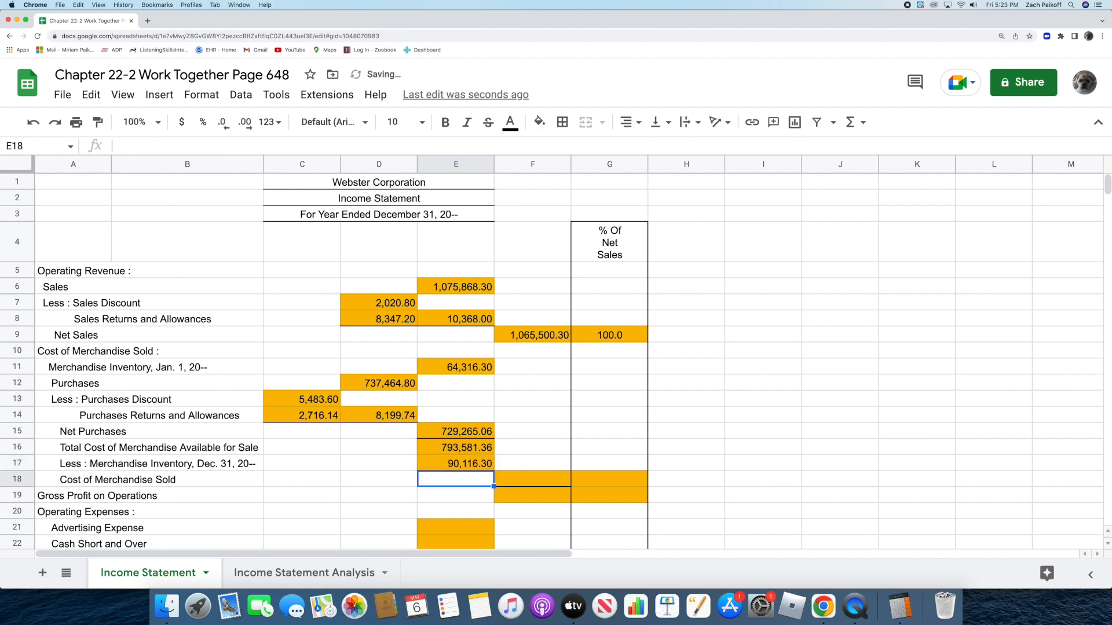
pyautogui.click(513, 478)
pyautogui.write('=')
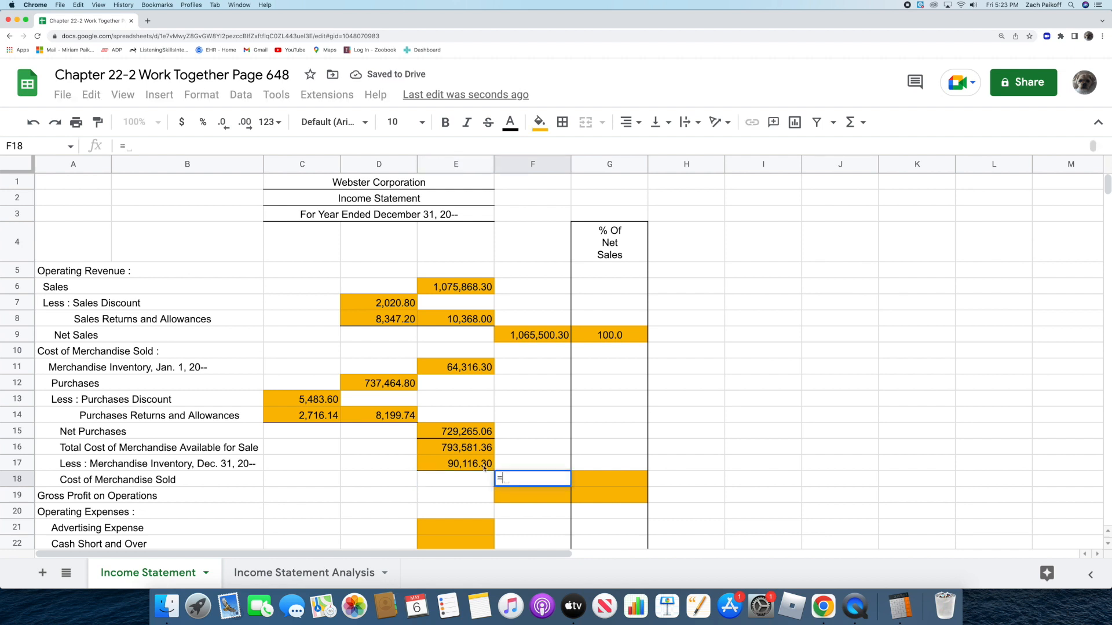
pyautogui.click(429, 451)
pyautogui.write('-')
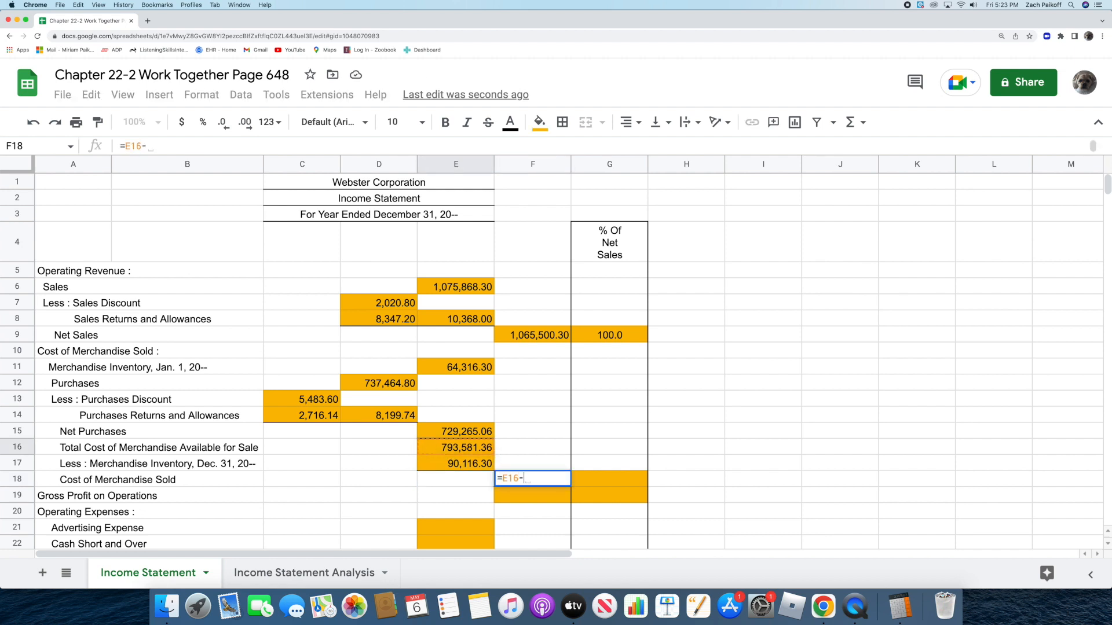
pyautogui.click(429, 465)
pyautogui.press('Return')
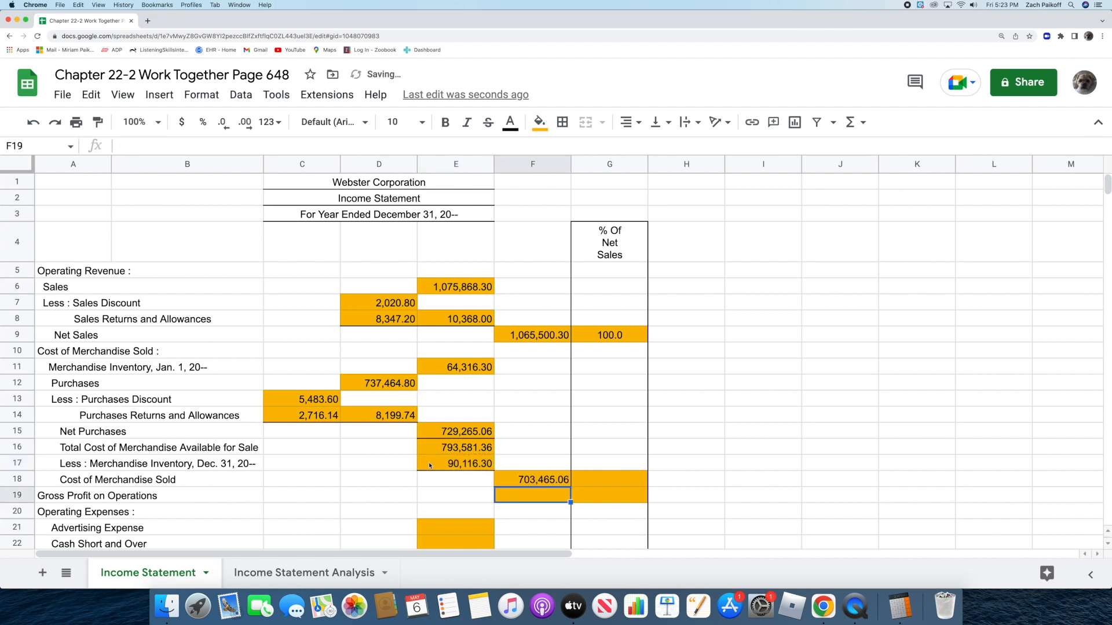
# Step: Switch to Calculator and divide the Cost of Merchandise Sold, 703465.06, by Net Sales, 1065500.30
pyautogui.click(898, 606)
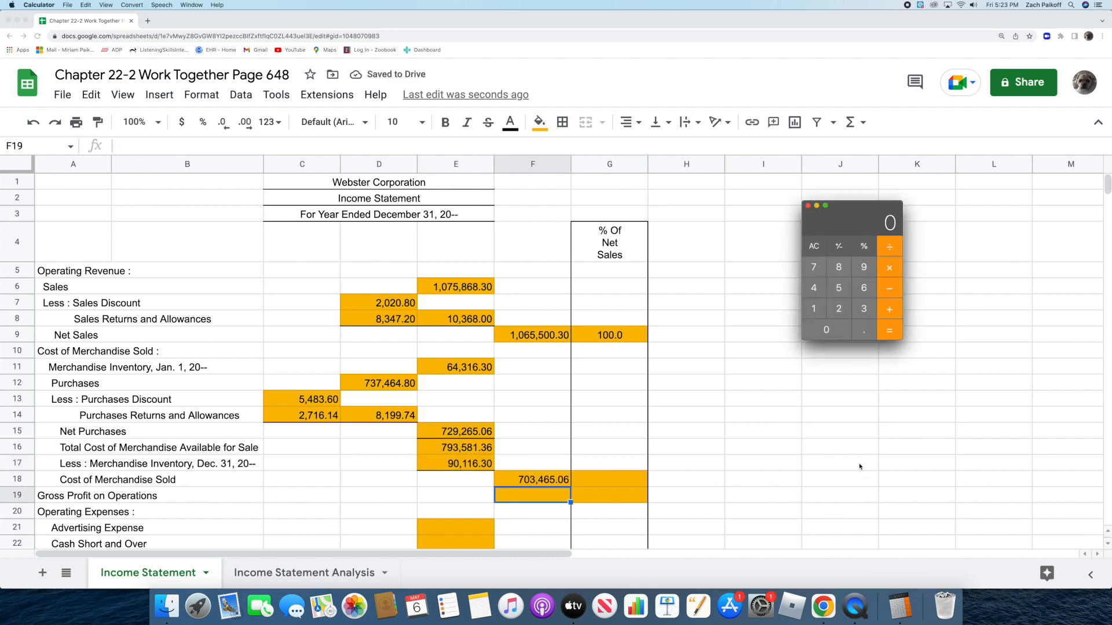
pyautogui.write('703')
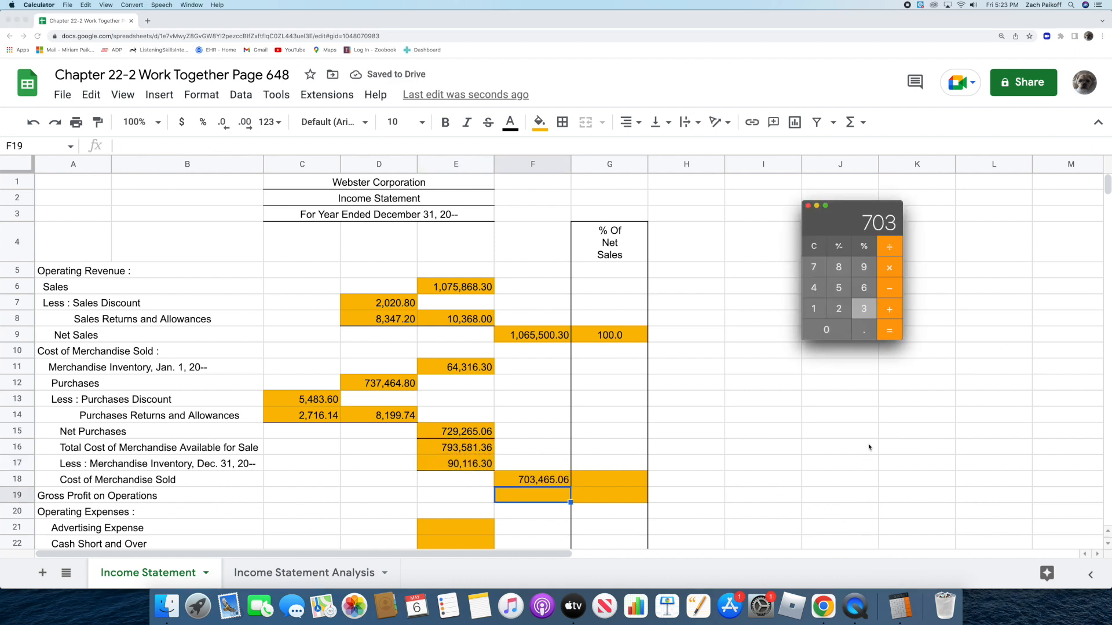
pyautogui.write('465.06')
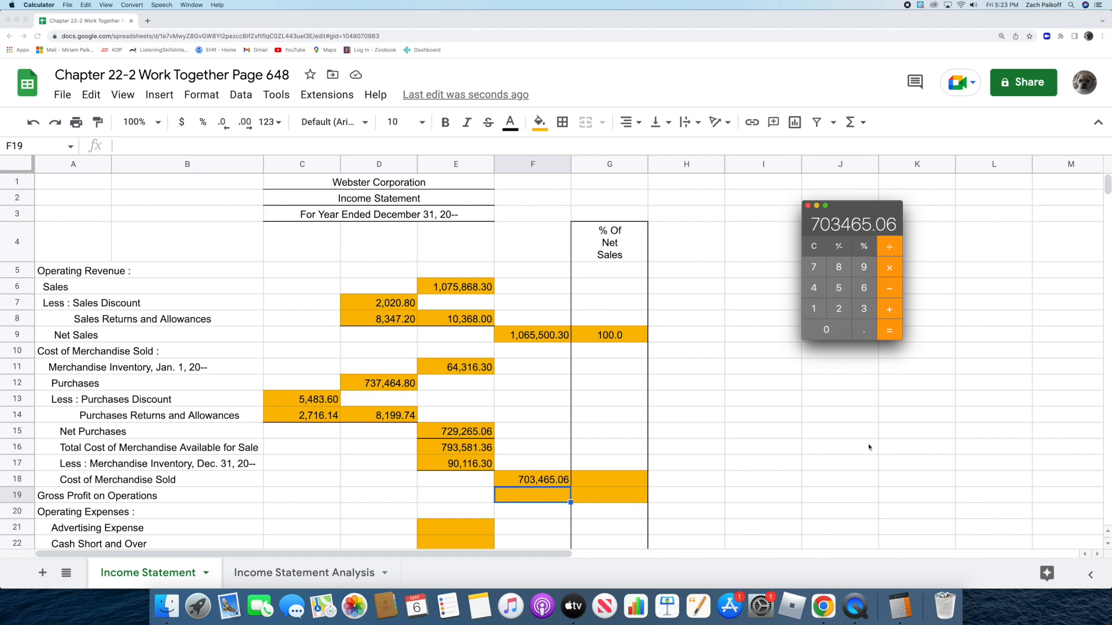
pyautogui.press('/')
pyautogui.write('1,065,500')
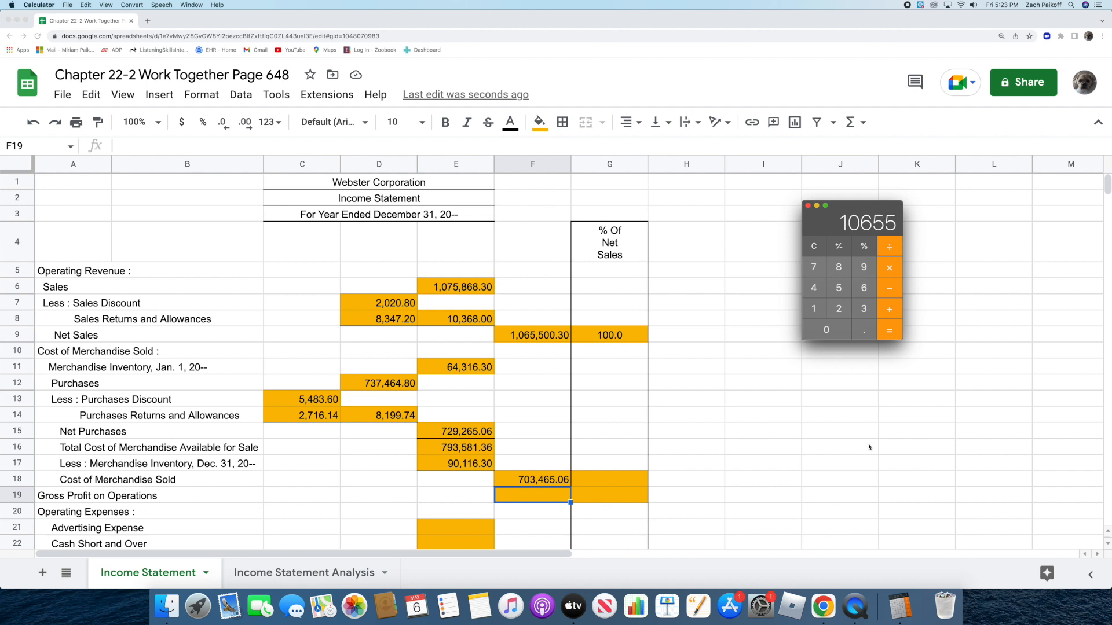
pyautogui.write('.30')
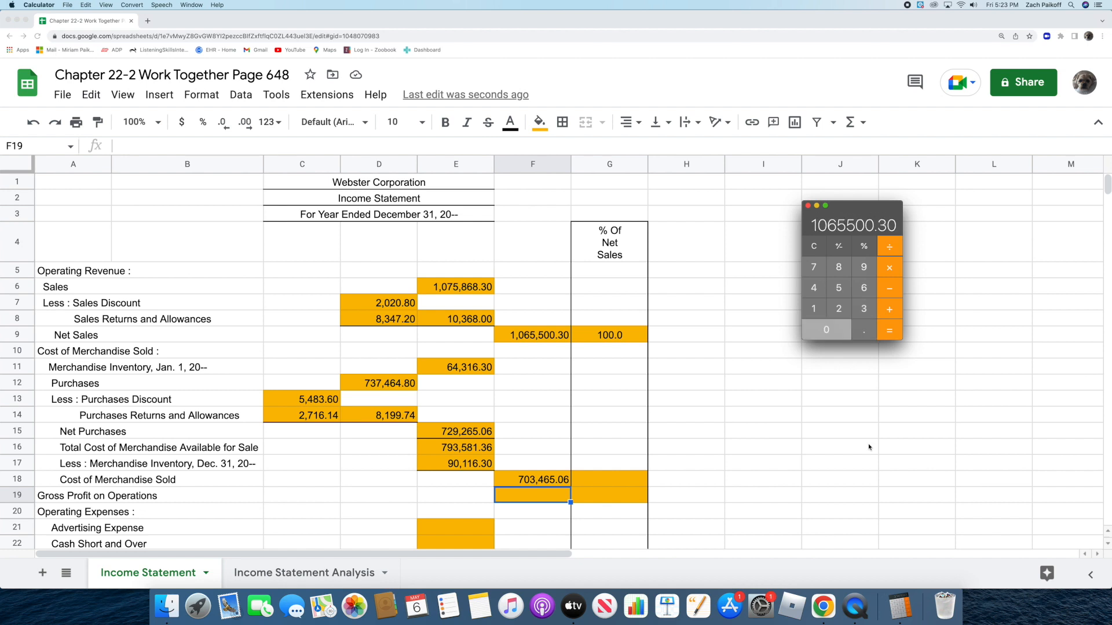
pyautogui.press('Return')
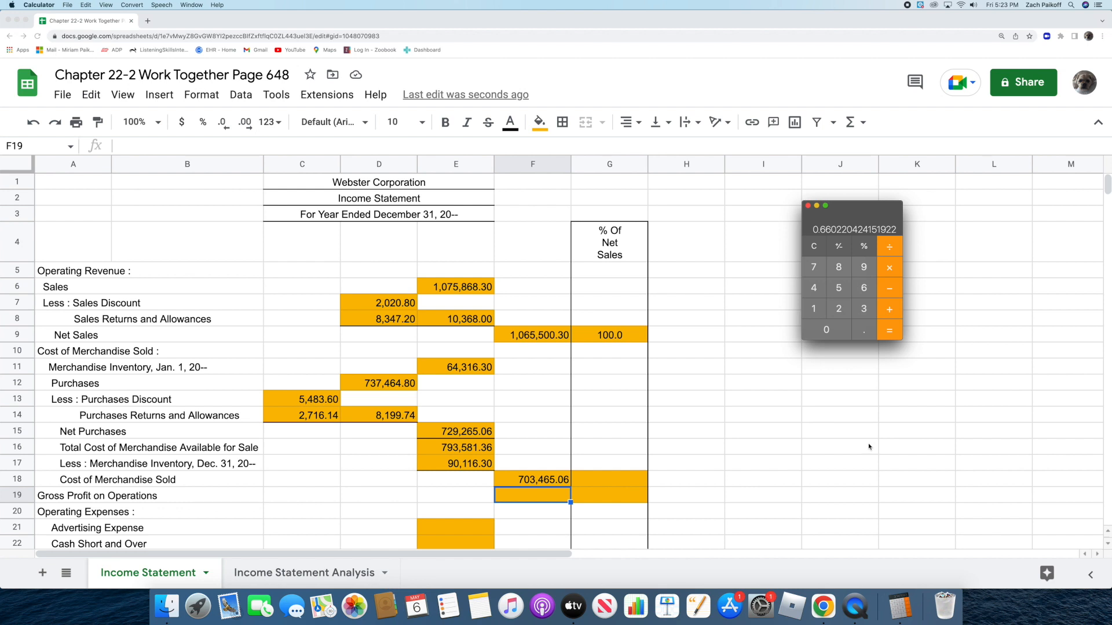
# Step: Return to the Google Sheets income statement and enter 66.0 in G18 as the Cost of Merchandise Sold percentage of net sales
pyautogui.click(869, 446)
pyautogui.click(627, 478)
pyautogui.write('66.0')
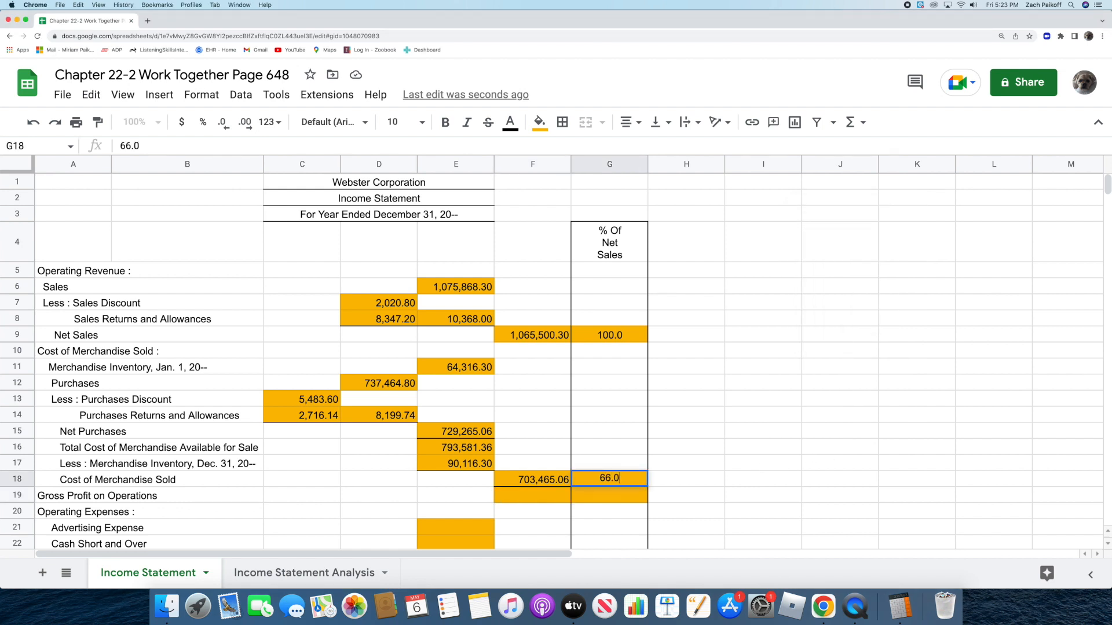
pyautogui.press('Return')
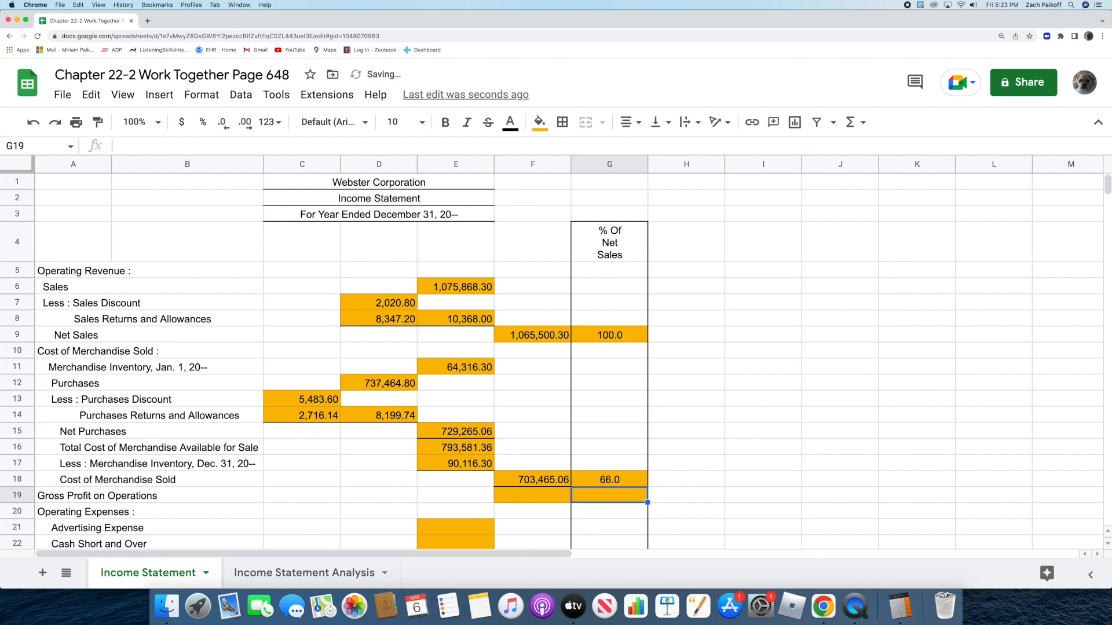
# Step: Calculate Gross Profit on Operations in F19 by subtracting Cost of Merchandise Sold from Net Sales with =F9-F18
pyautogui.click(543, 499)
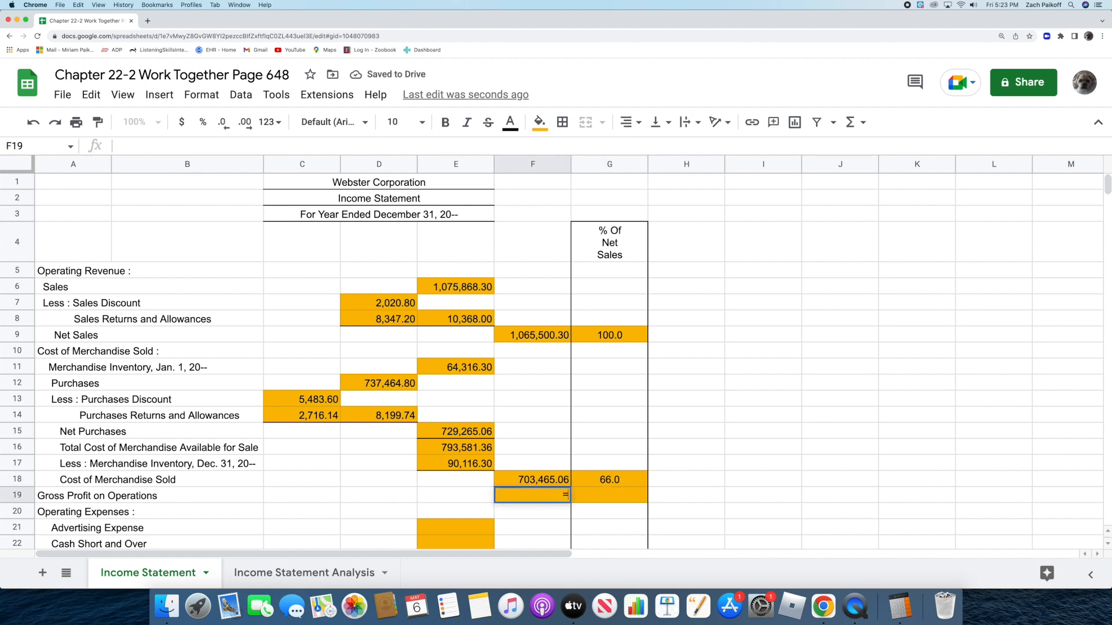
pyautogui.write('=')
pyautogui.click(503, 336)
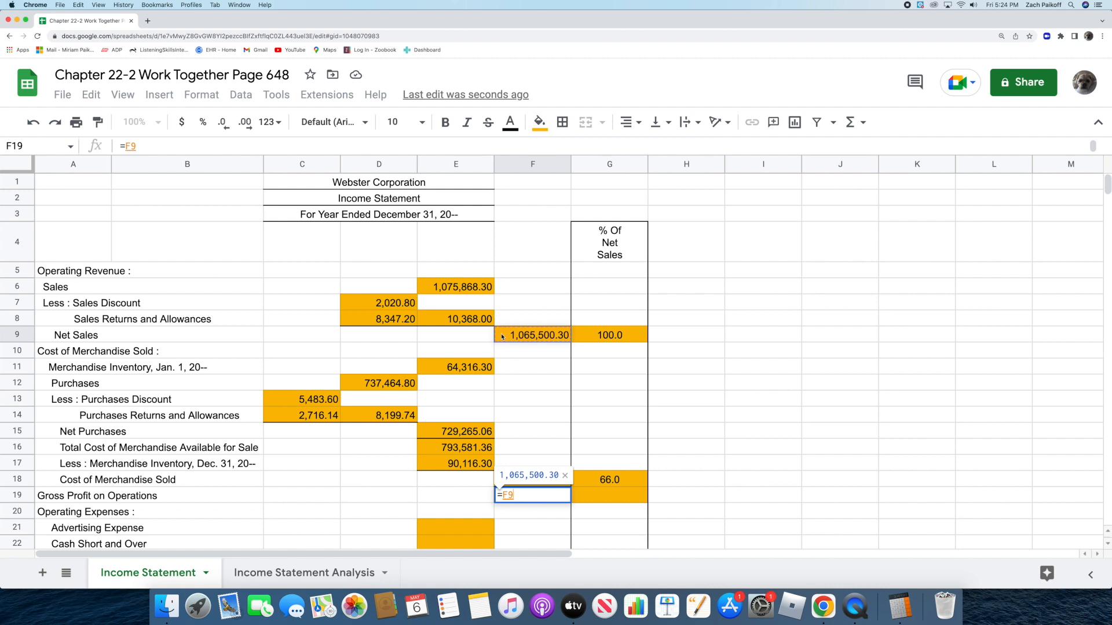
pyautogui.write('-')
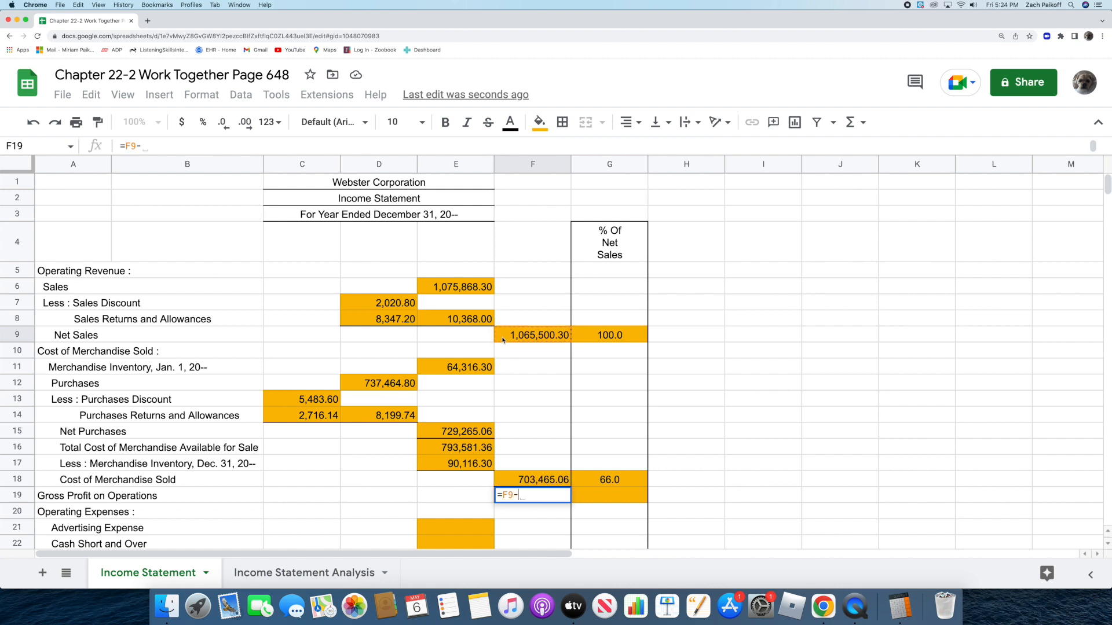
pyautogui.click(503, 479)
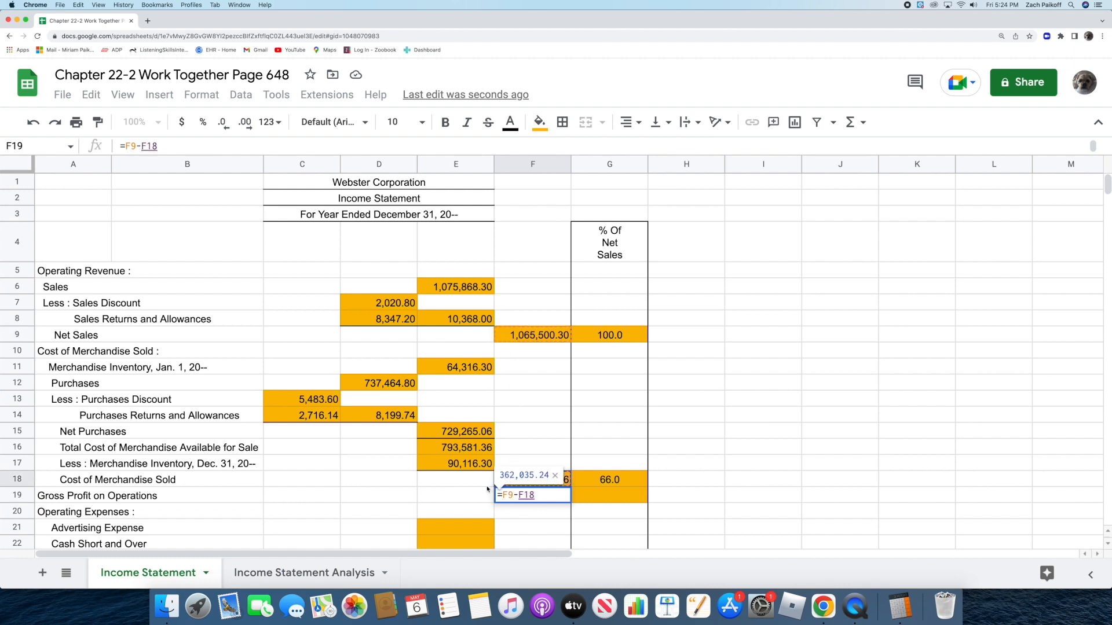
pyautogui.press('Return')
# Step: In Calculator, divide the Gross Profit on Operations, 362035.24, by Net Sales, 1065500.30, and close Calculator
pyautogui.click(899, 607)
pyautogui.click(813, 248)
pyautogui.write('362035.24')
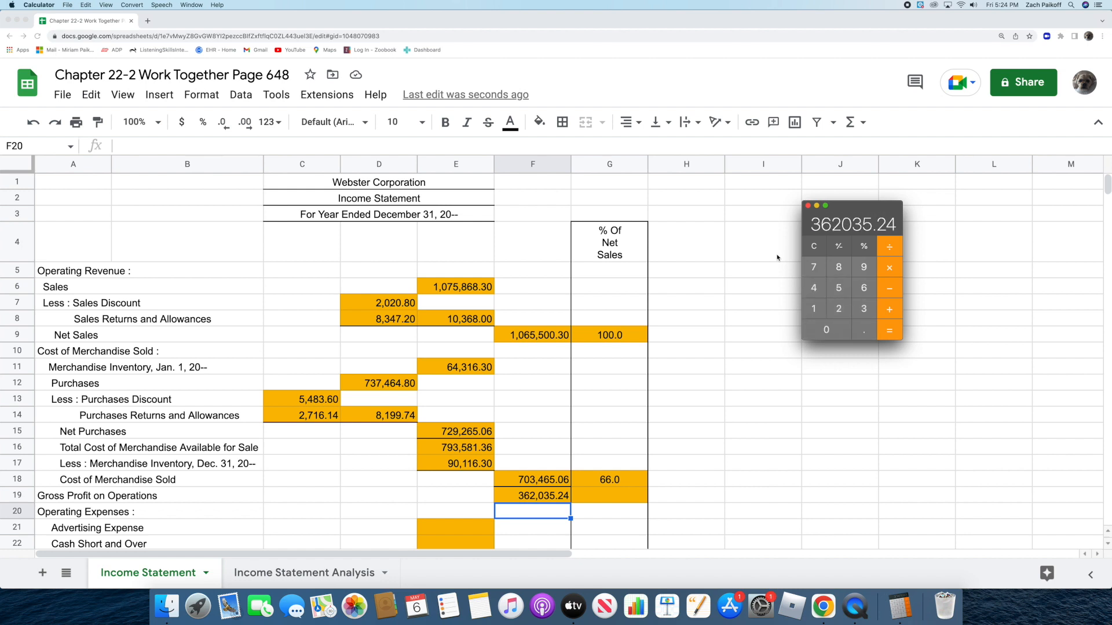
pyautogui.press('/')
pyautogui.write('1065500.30')
pyautogui.press('Return')
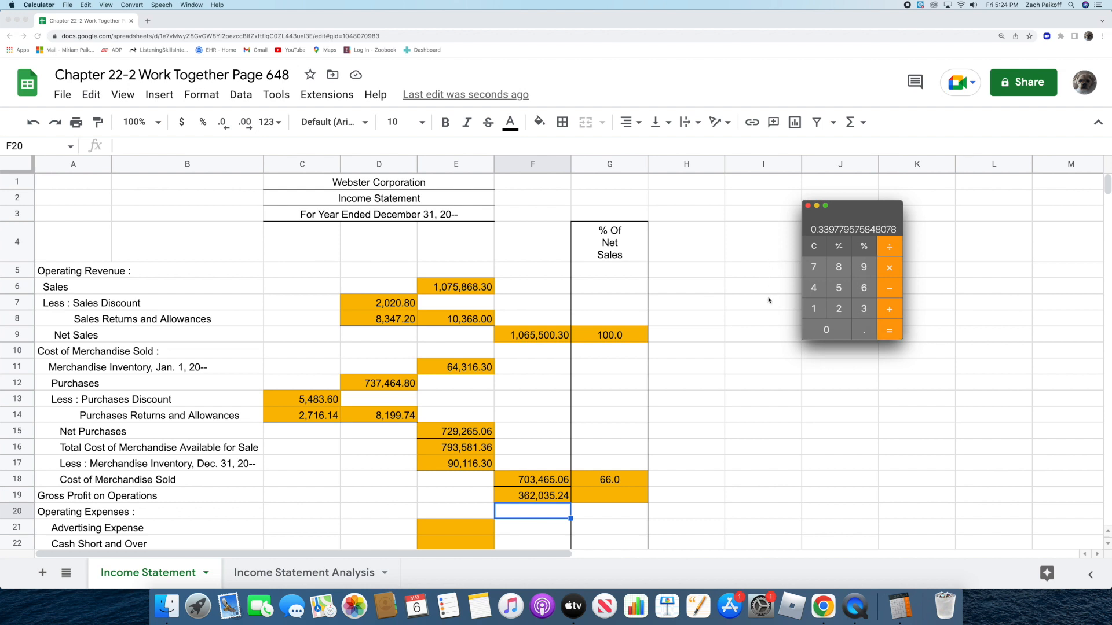
pyautogui.press('super+q')
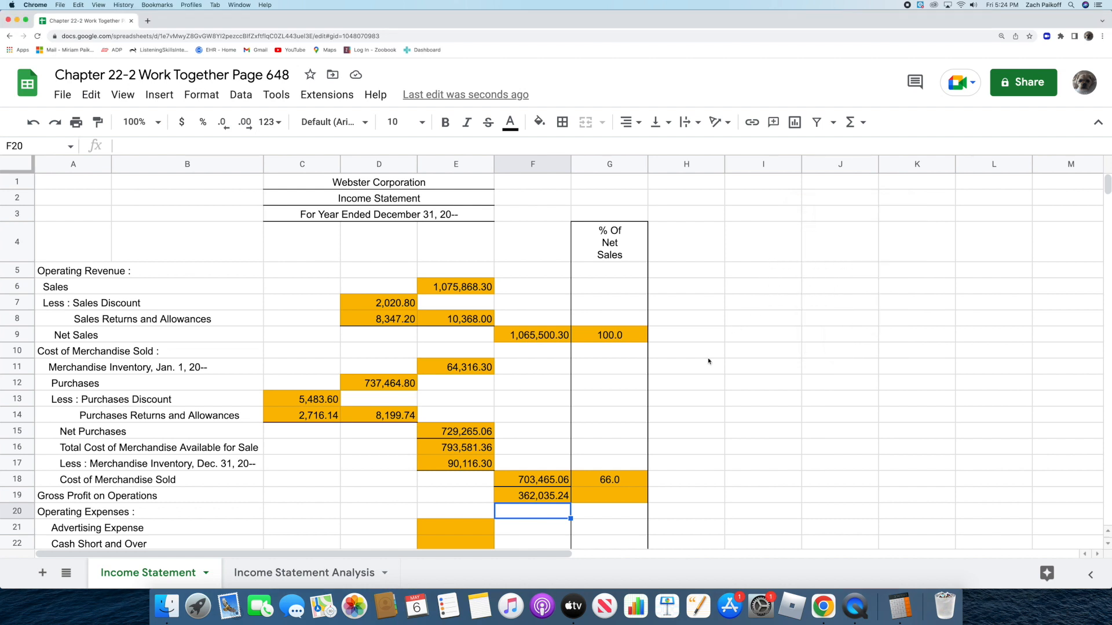
# Step: Enter 34.0 in G19 as the Gross Profit on Operations percentage of net sales
pyautogui.doubleClick(626, 495)
pyautogui.write('34.0')
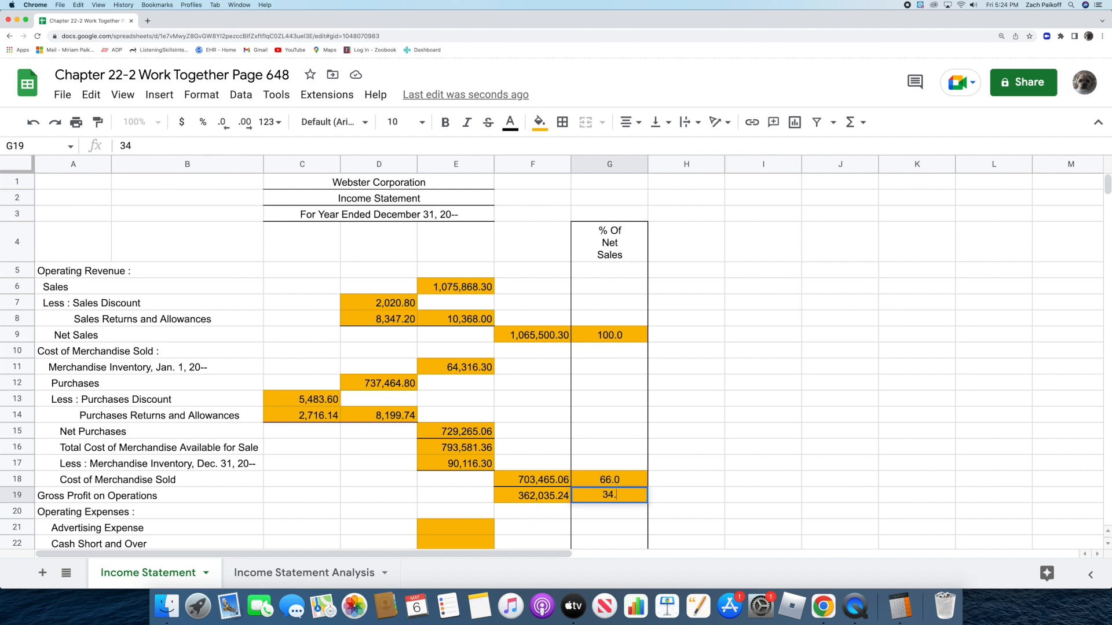
pyautogui.press('Return')
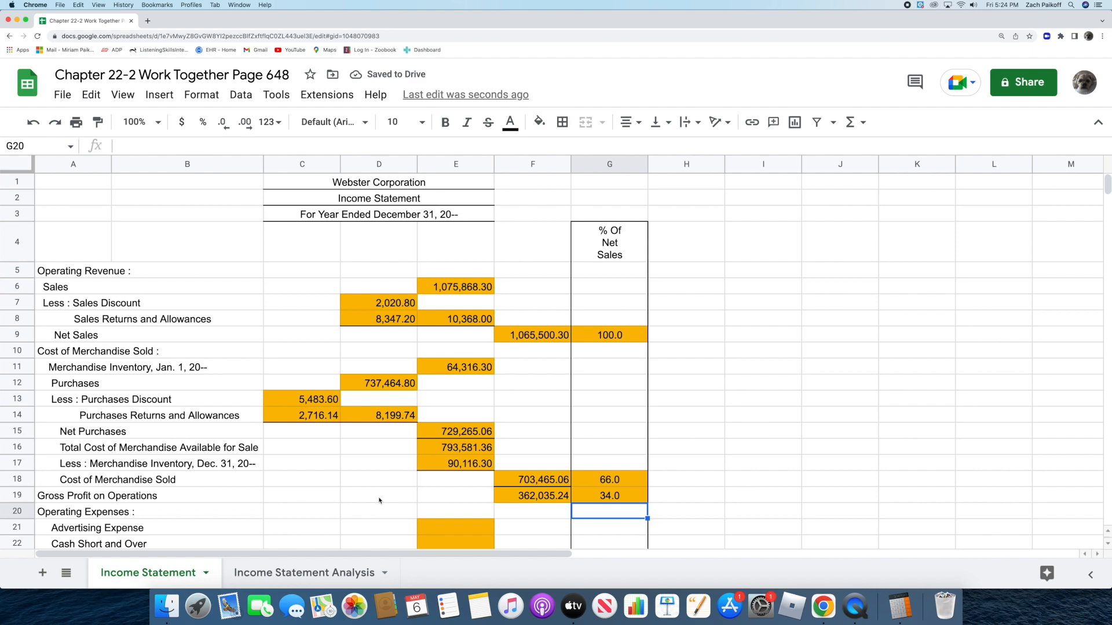
# Step: Enter the Advertising Expense of 15,947.00 in E21 and the Cash Short and Over amount of 9.15 in E22
pyautogui.scroll(-5, 380, 501)
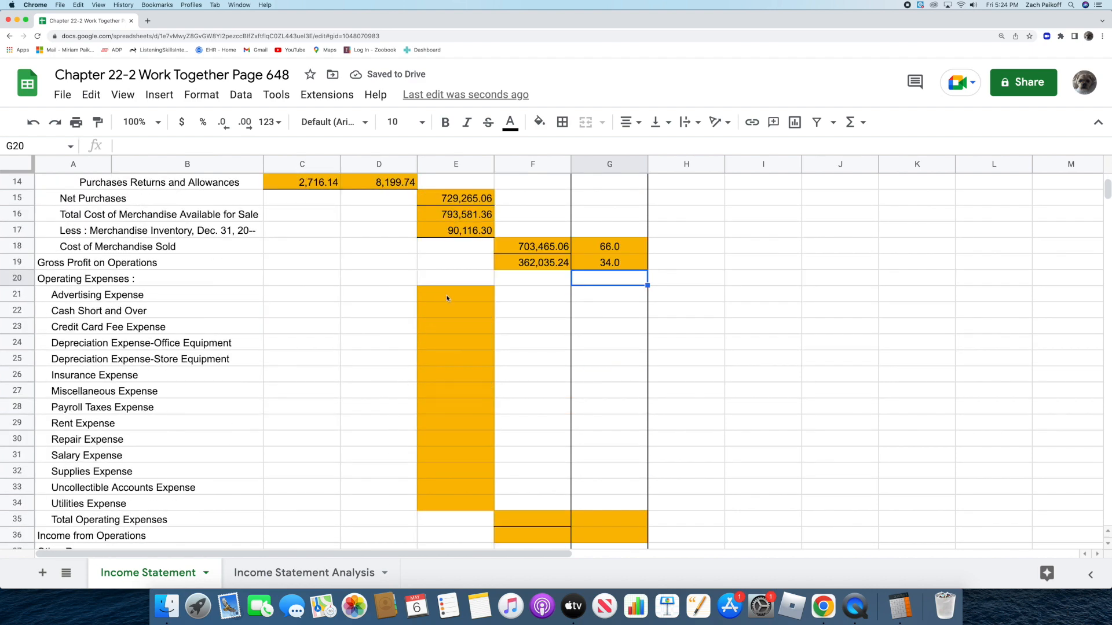
pyautogui.doubleClick(443, 296)
pyautogui.write('15947')
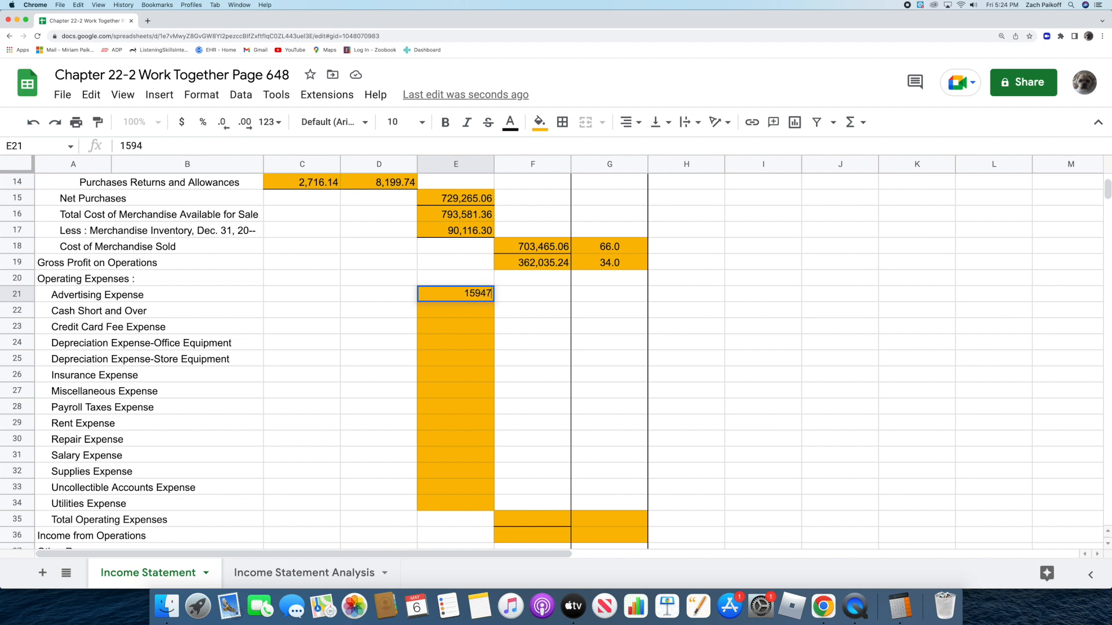
pyautogui.press('Return')
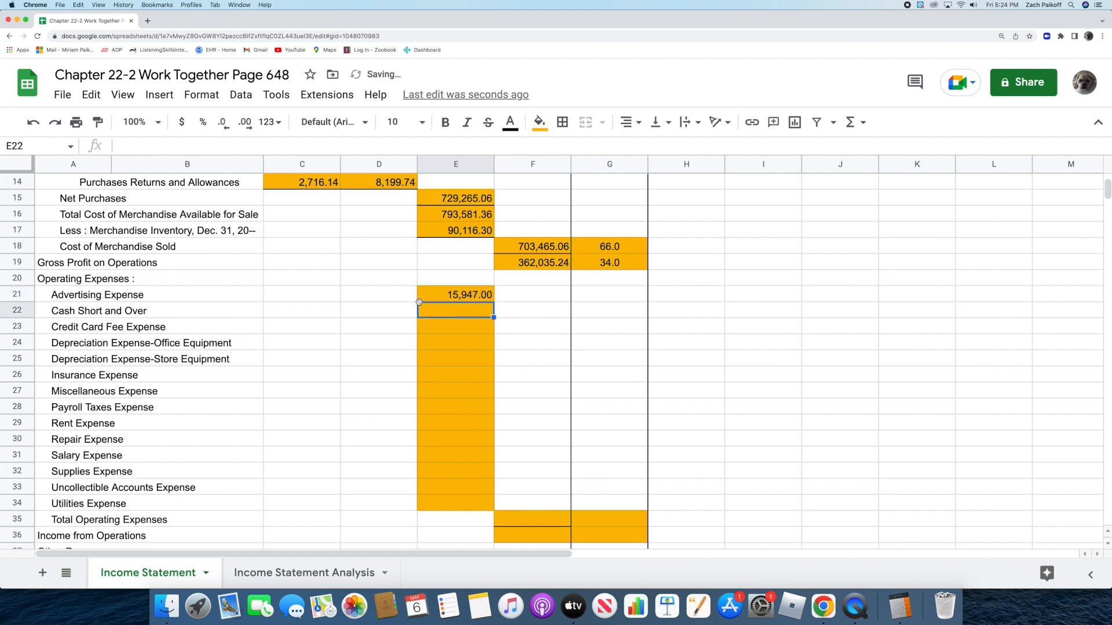
pyautogui.doubleClick(434, 311)
pyautogui.write('9.15')
pyautogui.press('Return')
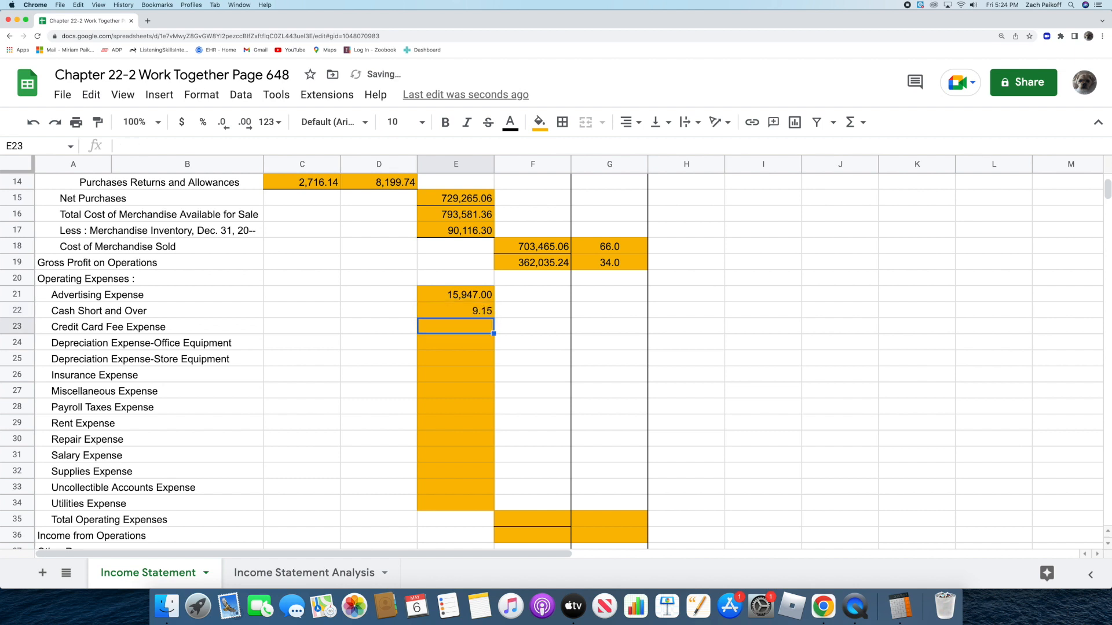
# Step: Enter the Credit Card Fee Expense of 10,066.94 in E23
pyautogui.doubleClick(440, 327)
pyautogui.write('10,066.')
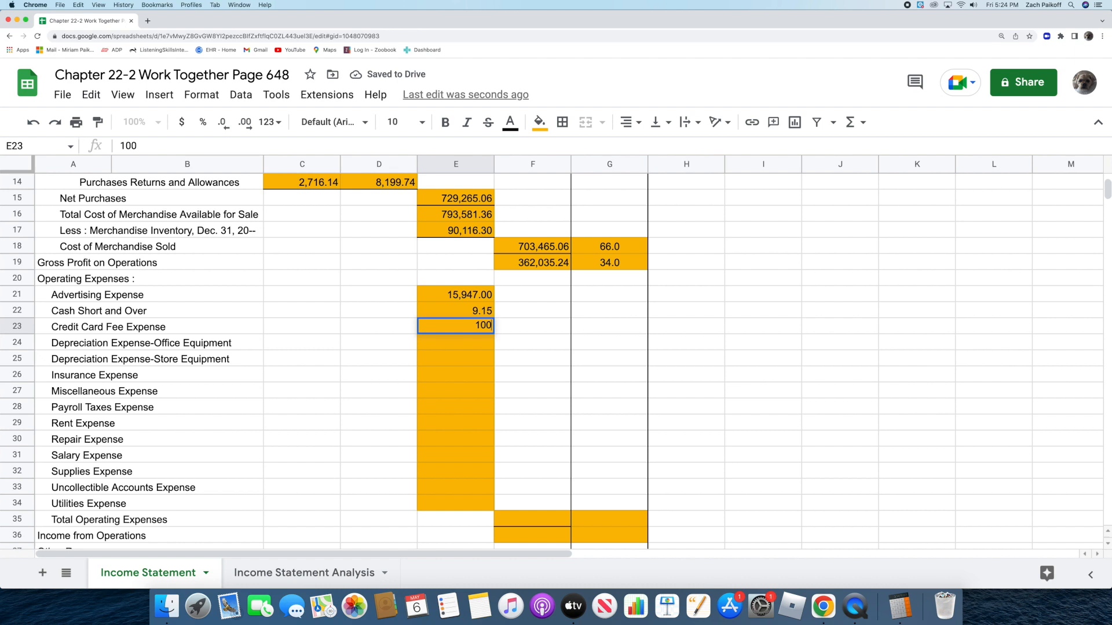
pyautogui.write('94')
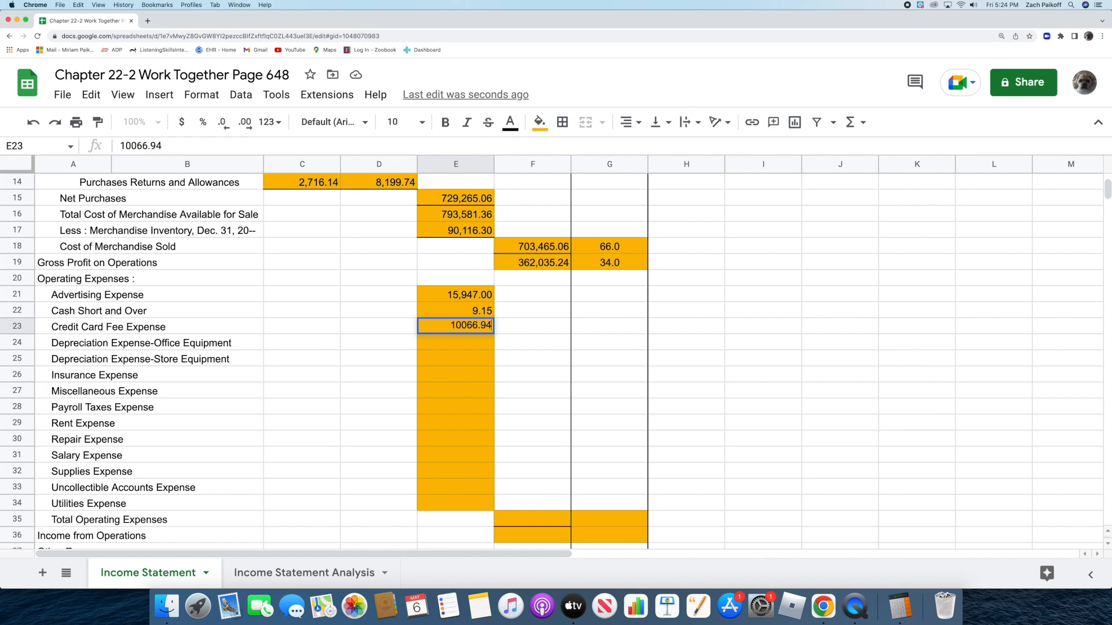
pyautogui.press('Return')
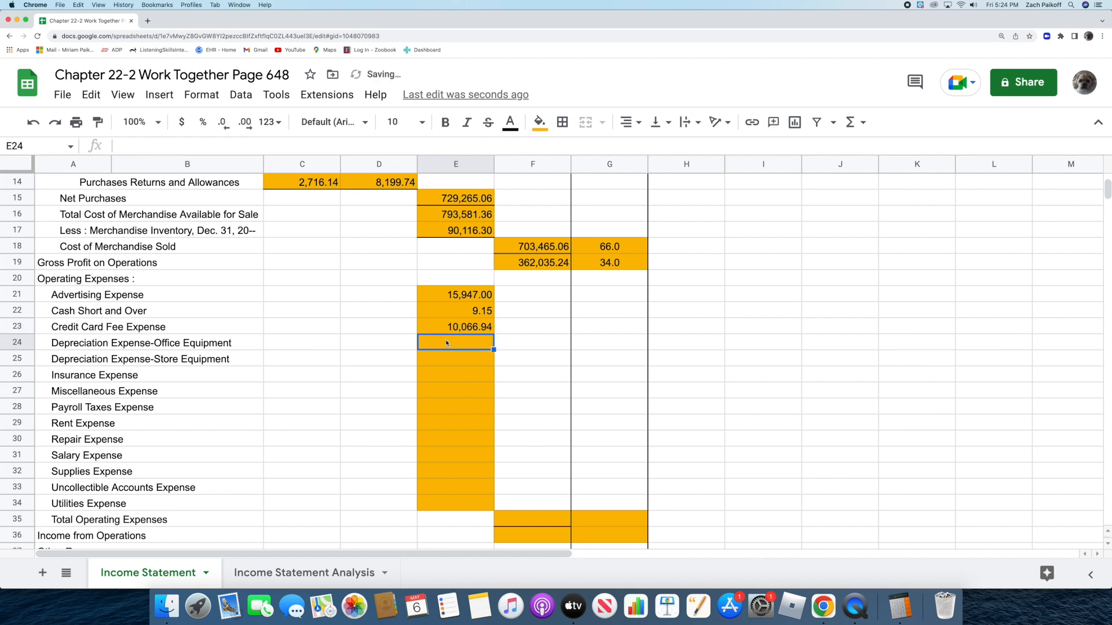
# Step: Enter the Depreciation Expense amounts: 2,800.00 for Office Equipment in E24 and 1,700.60 for Store Equipment in E25
pyautogui.write('2800')
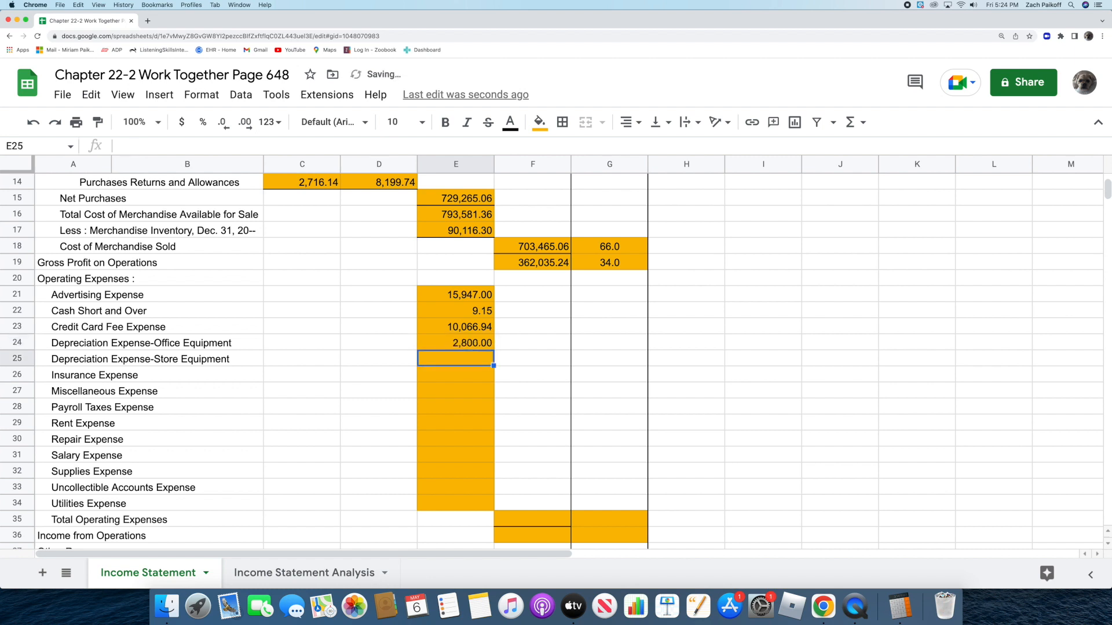
pyautogui.doubleClick(450, 361)
pyautogui.write('1700.60')
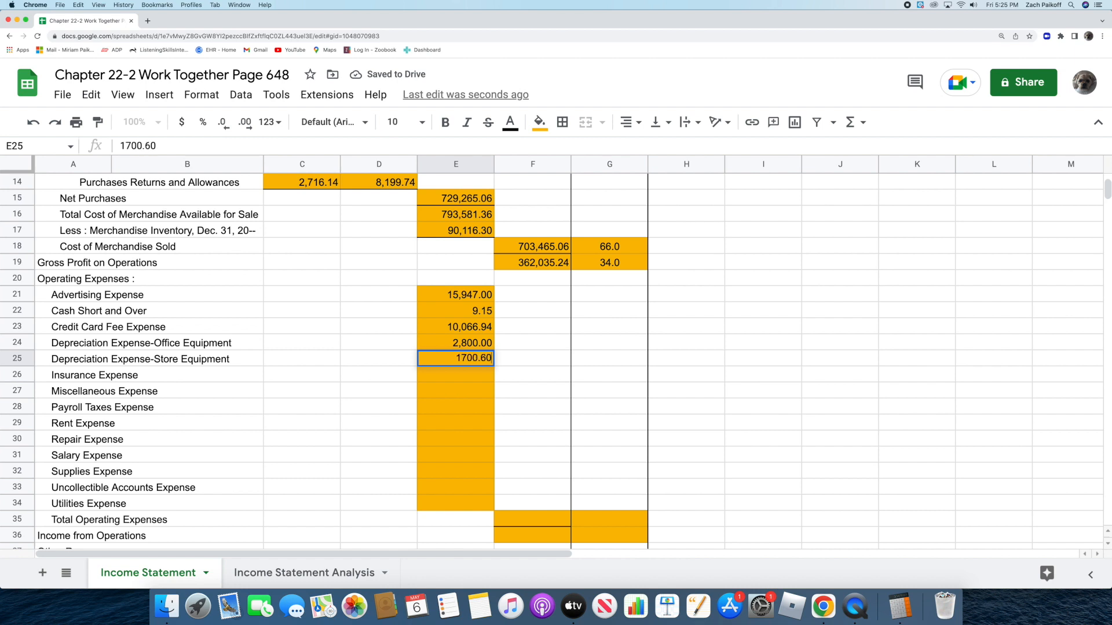
pyautogui.press('Return')
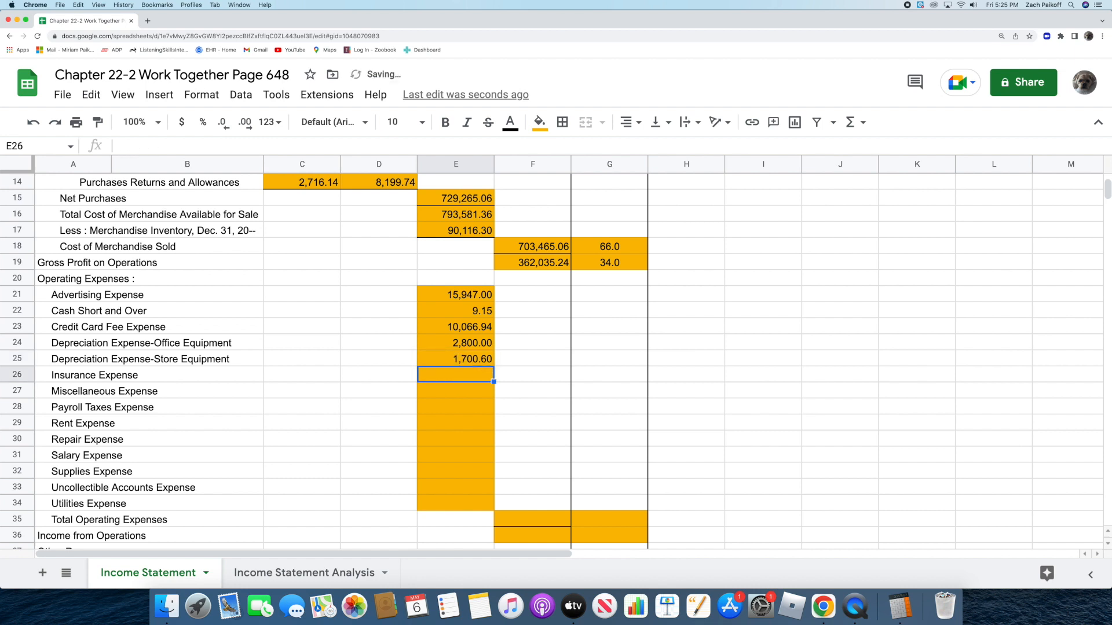
# Step: Enter the Insurance Expense of 6,000.00 in E26 and the Miscellaneous Expense of 8,682.20 in E27
pyautogui.doubleClick(451, 375)
pyautogui.write('6000')
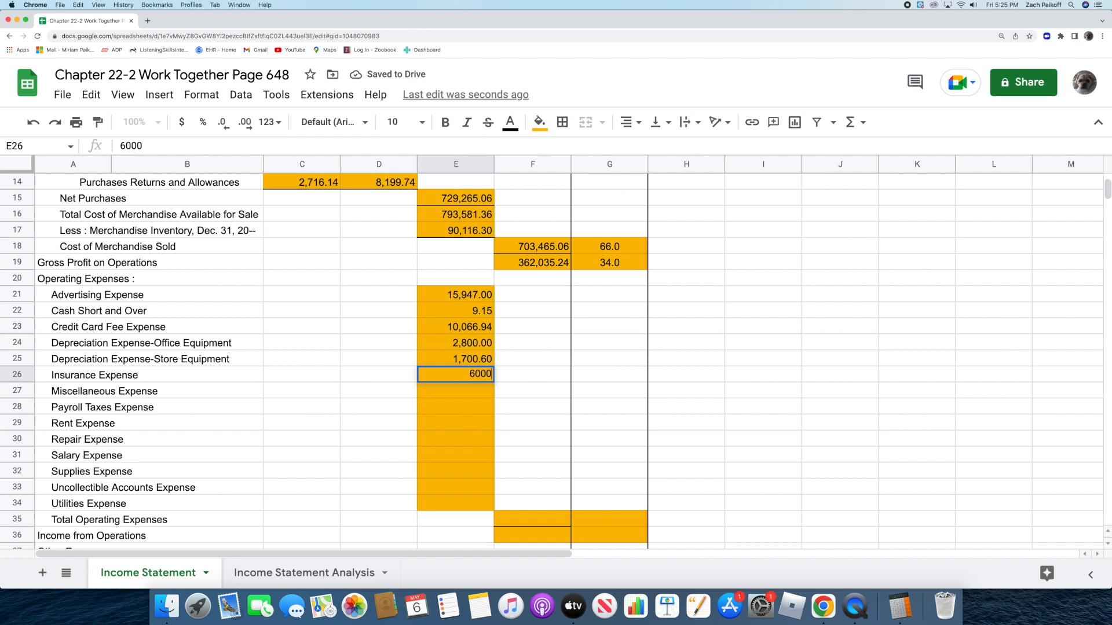
pyautogui.press('Return')
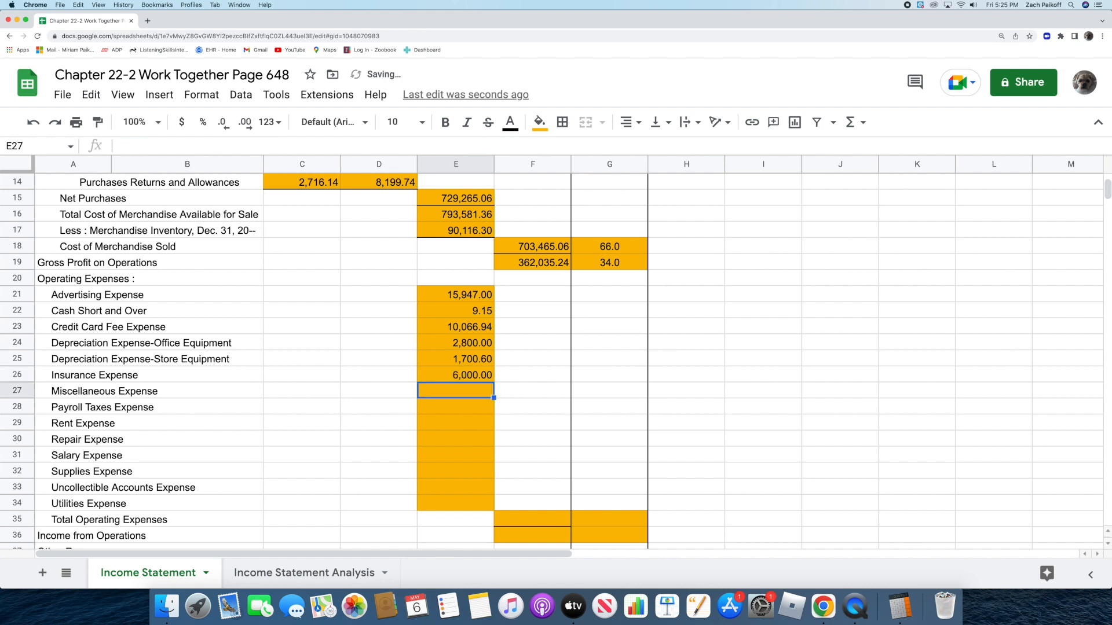
pyautogui.doubleClick(452, 393)
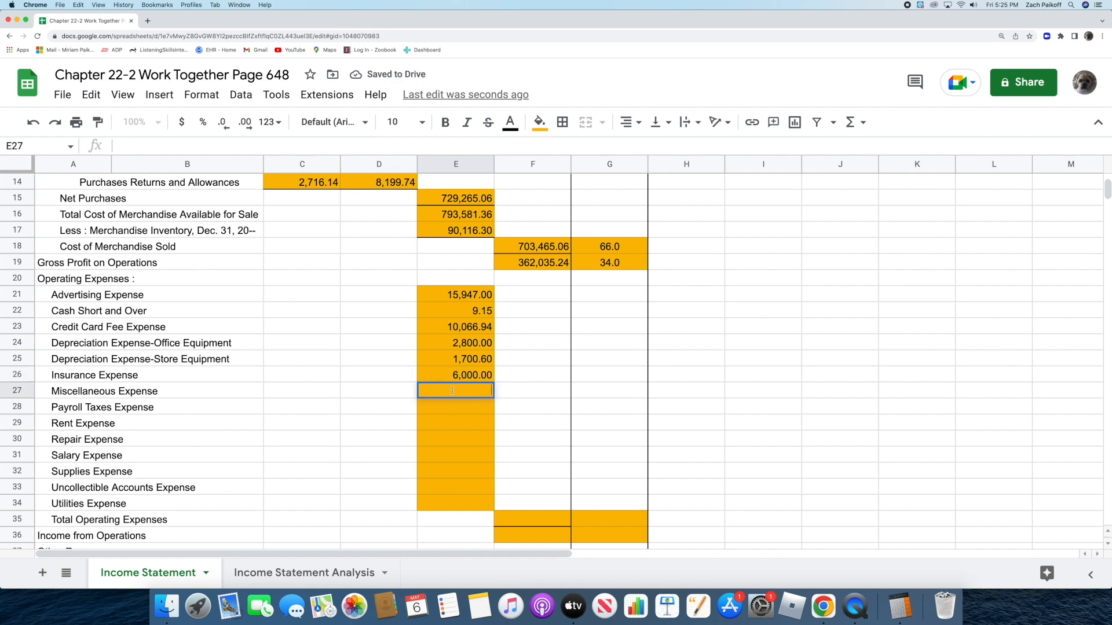
pyautogui.write('8,682.20')
pyautogui.press('Return')
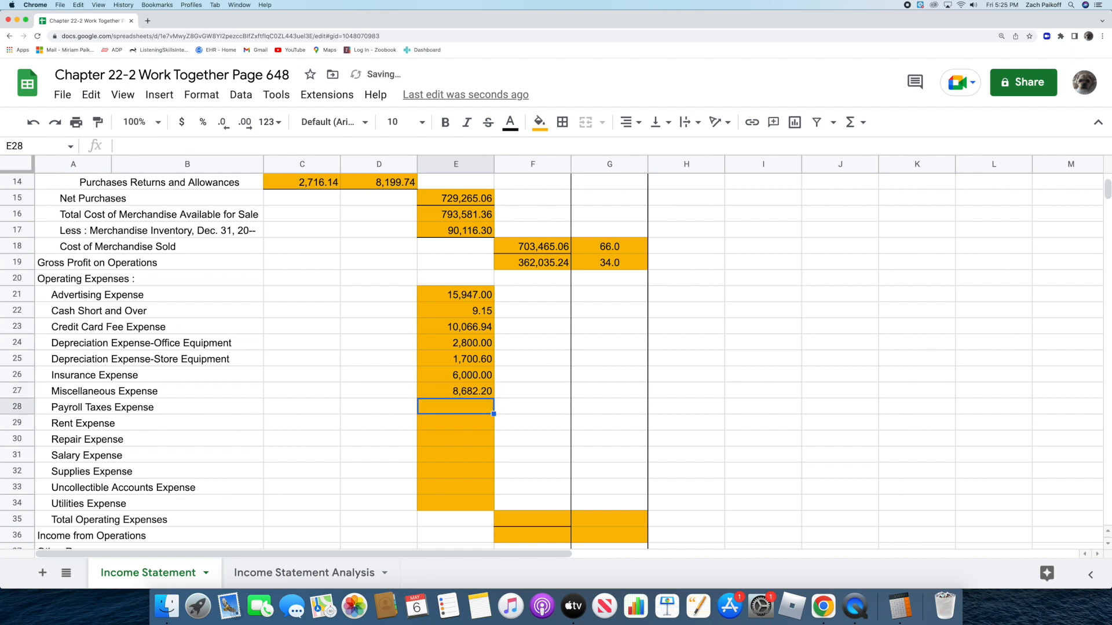
# Step: Enter the Payroll Taxes Expense of 14,966.00 in E28 and the Rent Expense of 28,915.00 in E29
pyautogui.doubleClick(455, 410)
pyautogui.write('14,966')
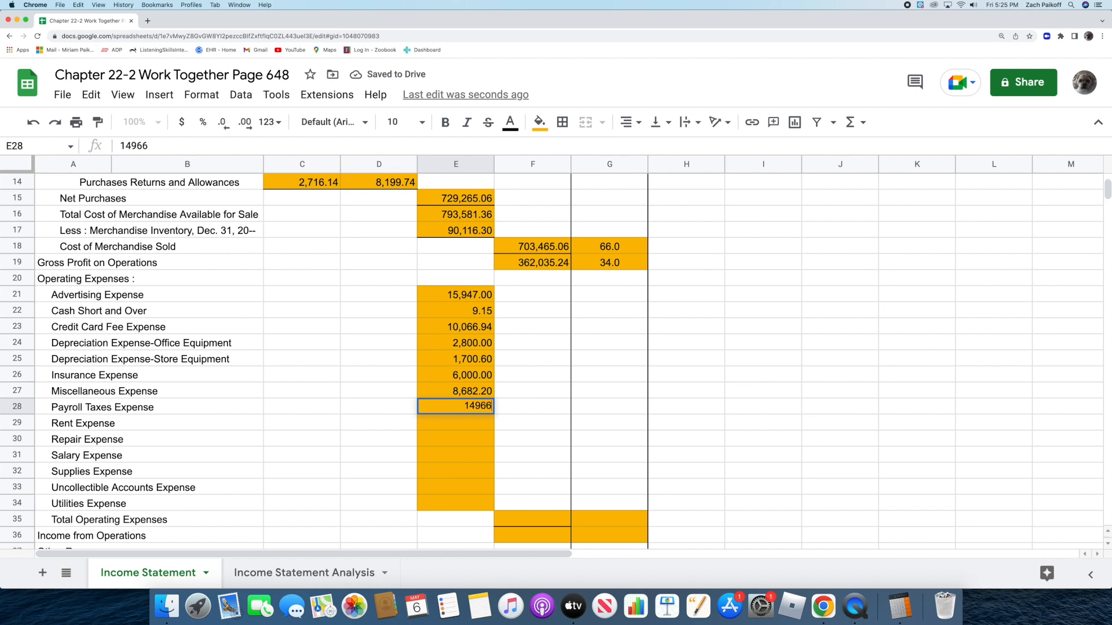
pyautogui.press('Return')
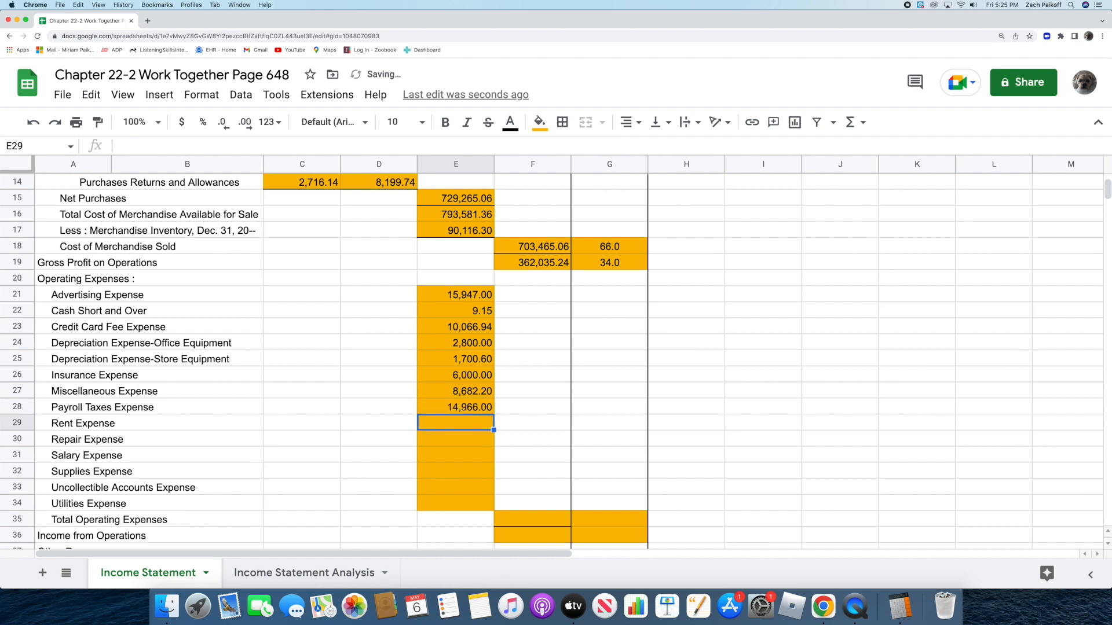
pyautogui.doubleClick(454, 422)
pyautogui.write('28915')
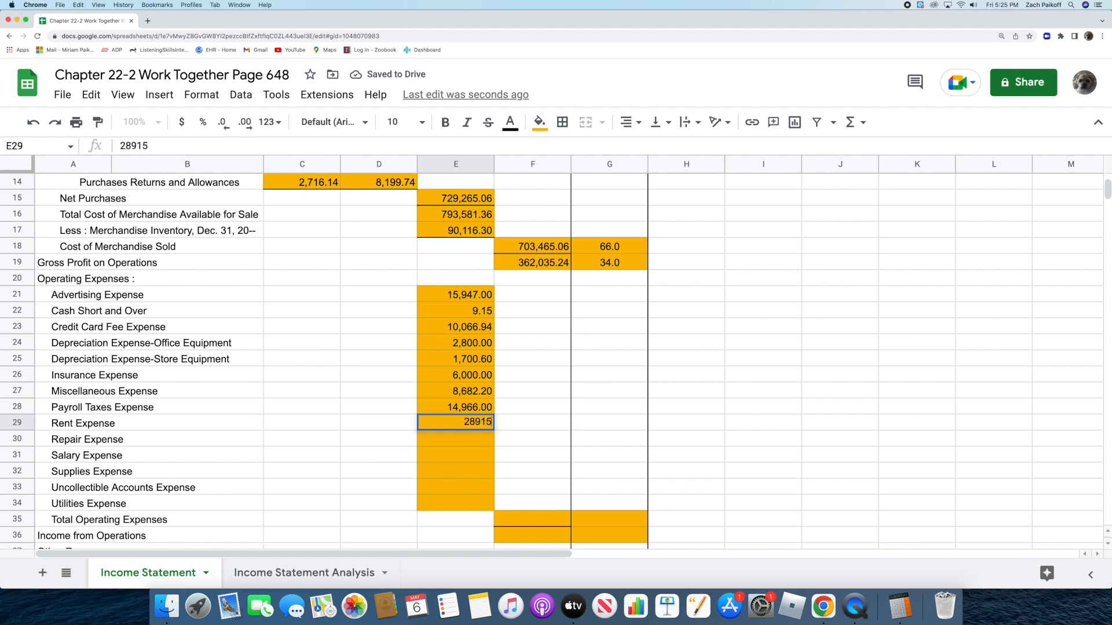
pyautogui.press('Return')
# Step: Enter the Repair Expense of 3,485.00 in E30 and the Salary Expense of 158,964.00 in E31
pyautogui.doubleClick(455, 438)
pyautogui.write('3,485')
pyautogui.press('Return')
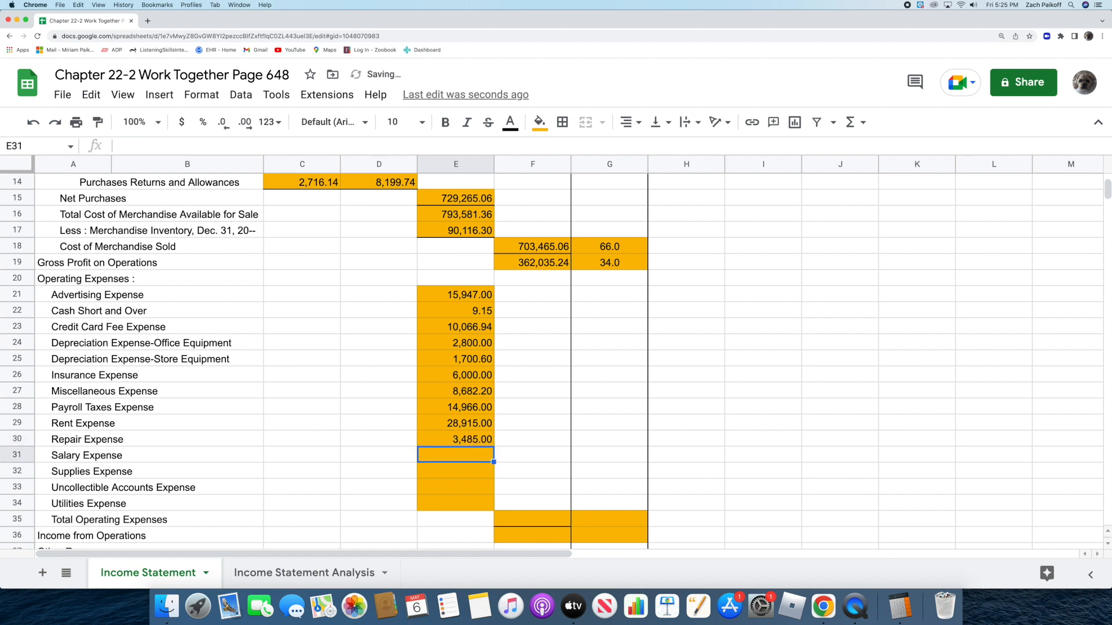
pyautogui.doubleClick(449, 454)
pyautogui.write('15')
pyautogui.write('8,964')
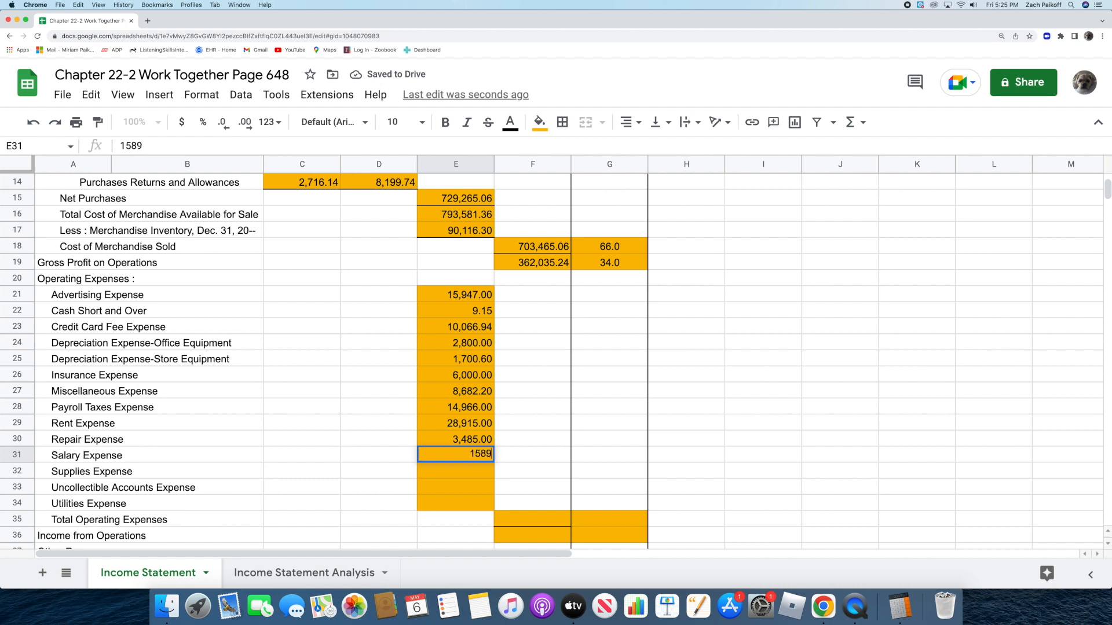
pyautogui.press('Return')
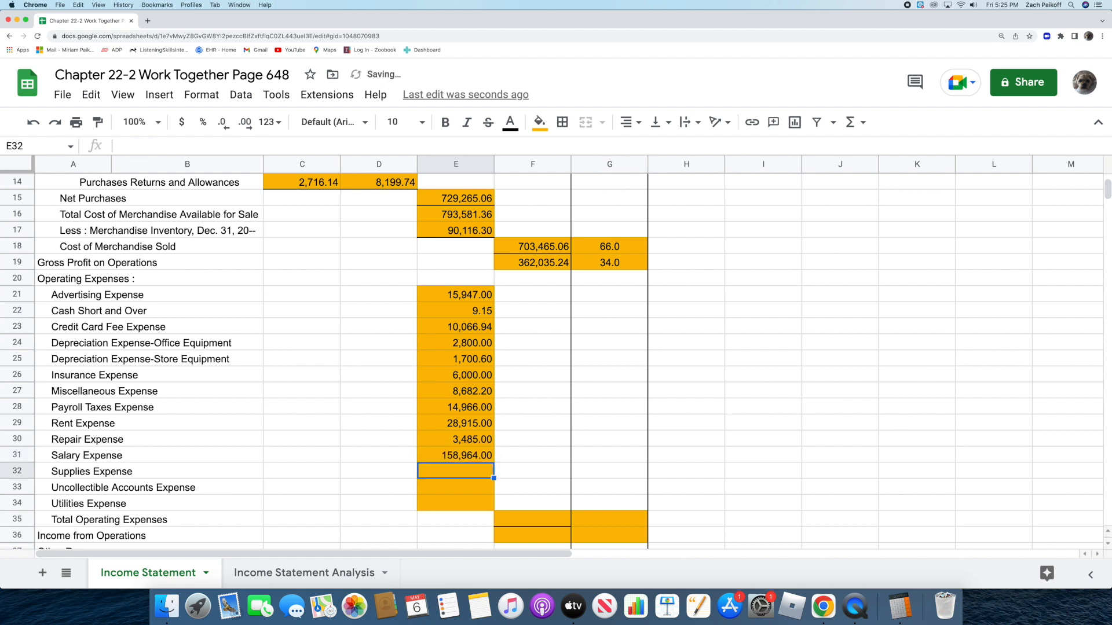
# Step: Enter the Supplies Expense of 2,300.00 in E32 and the Uncollectible Accounts Expense of 7,350.00 in E33
pyautogui.doubleClick(448, 473)
pyautogui.write('2300')
pyautogui.press('Return')
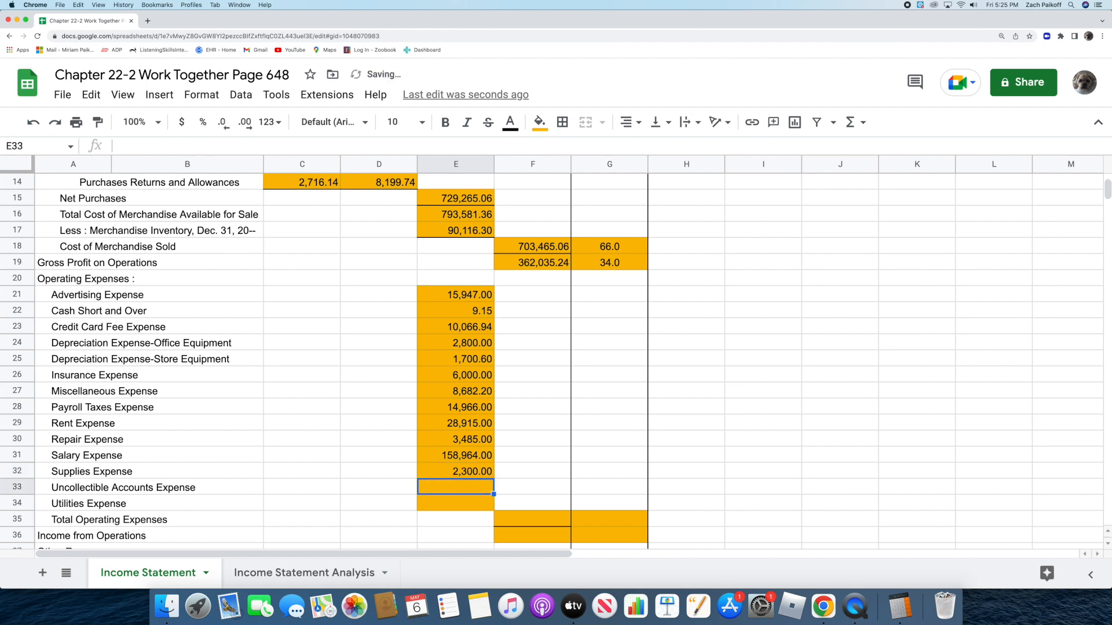
pyautogui.doubleClick(445, 487)
pyautogui.write('7350')
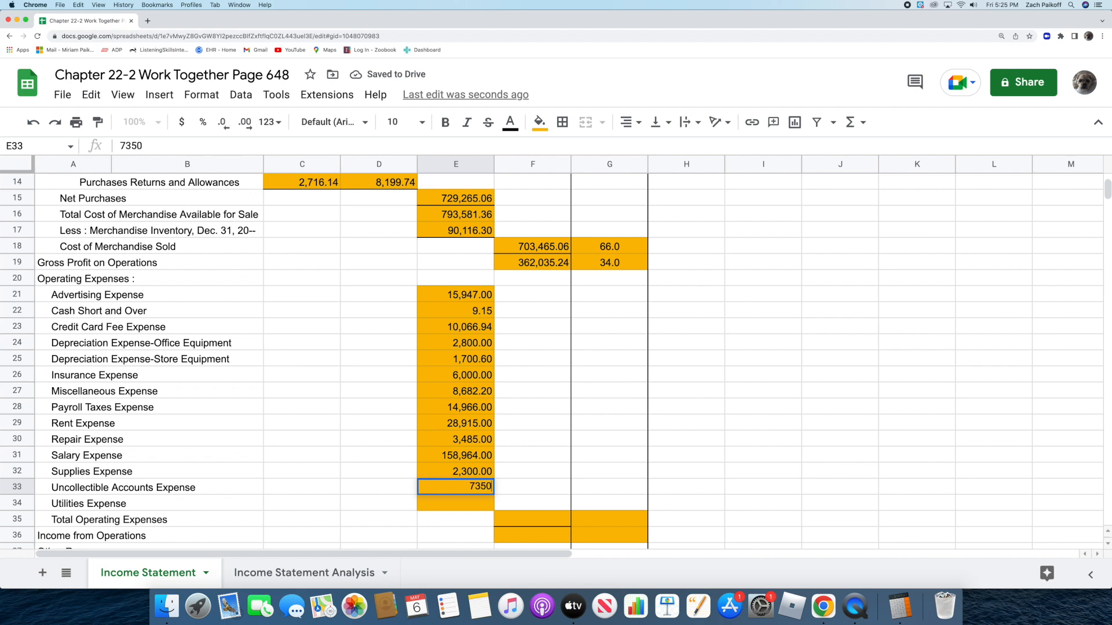
pyautogui.press('Return')
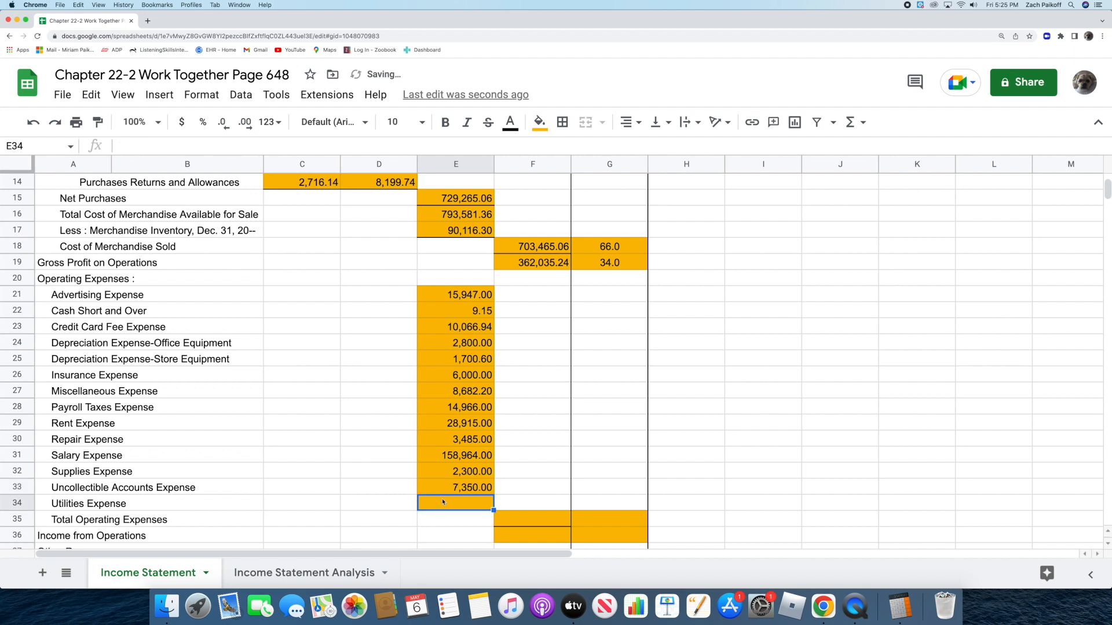
# Step: Enter the Utilities Expense of 2,661.00 in E34
pyautogui.write('2')
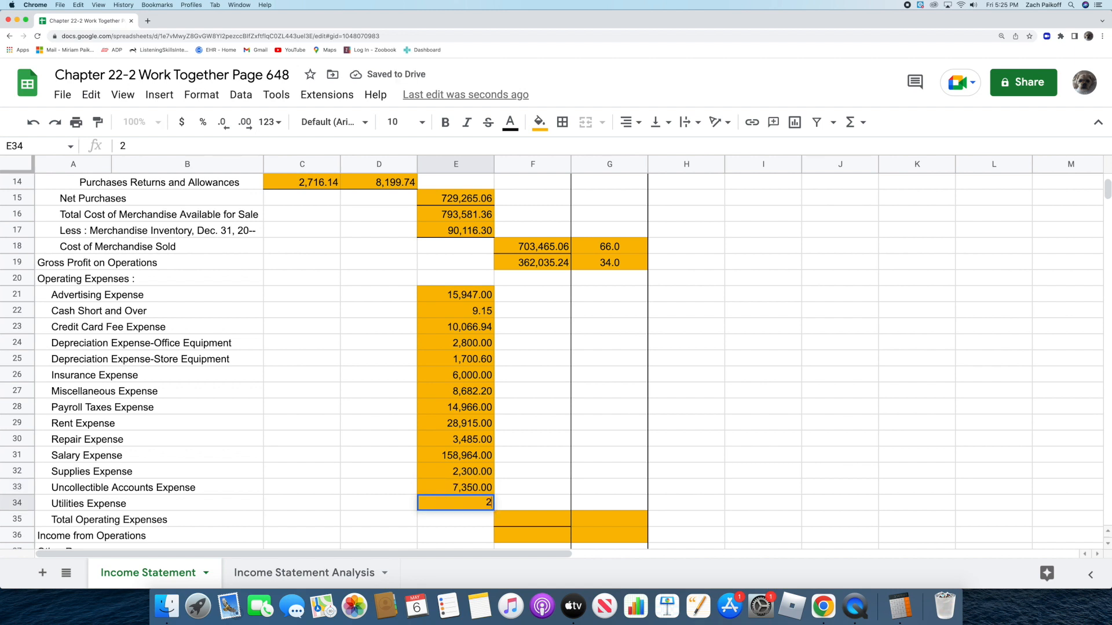
pyautogui.write(',661')
pyautogui.press('Return')
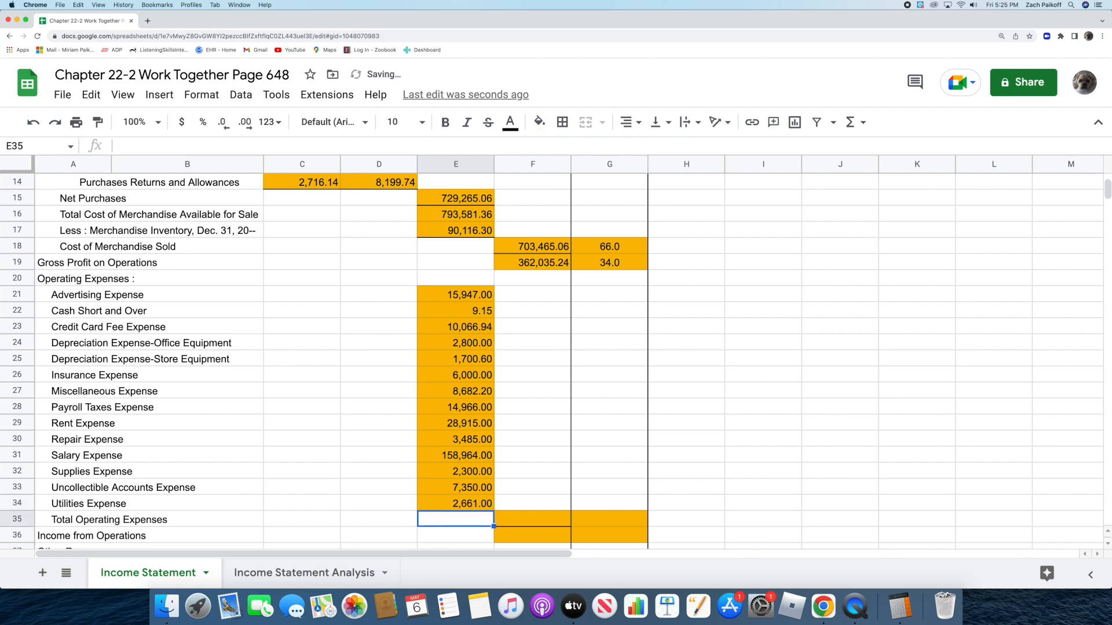
# Step: Calculate Total Operating Expenses in F35 with a SUM formula over the expense amounts E21:E34
pyautogui.click(520, 514)
pyautogui.write('=sum')
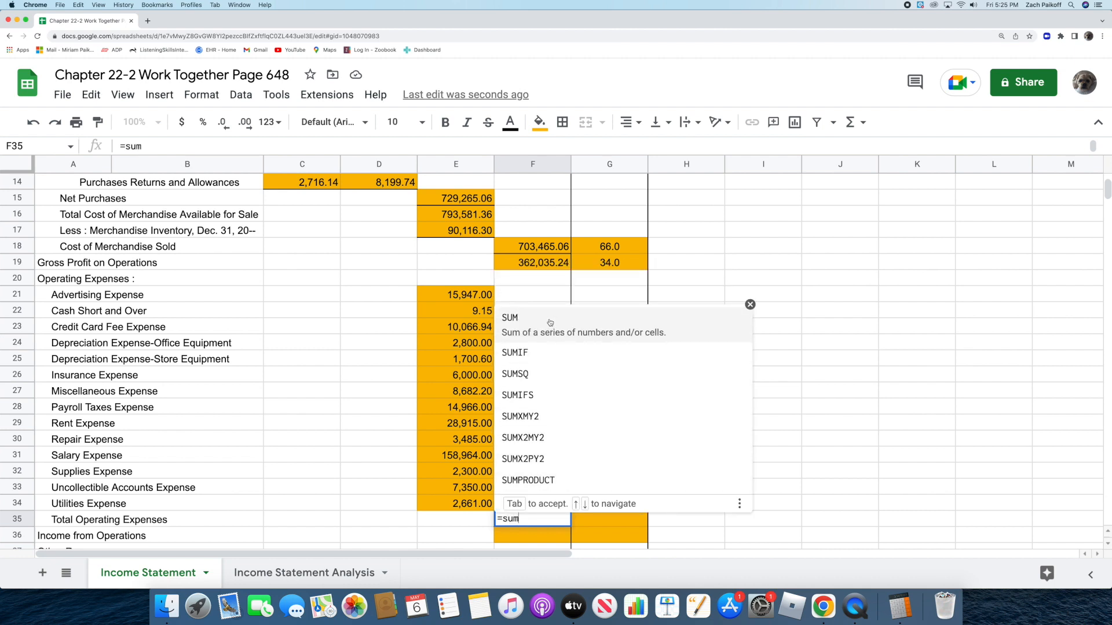
pyautogui.click(521, 317)
pyautogui.click(437, 296)
pyautogui.moveTo(433, 303); pyautogui.dragTo(429, 499)
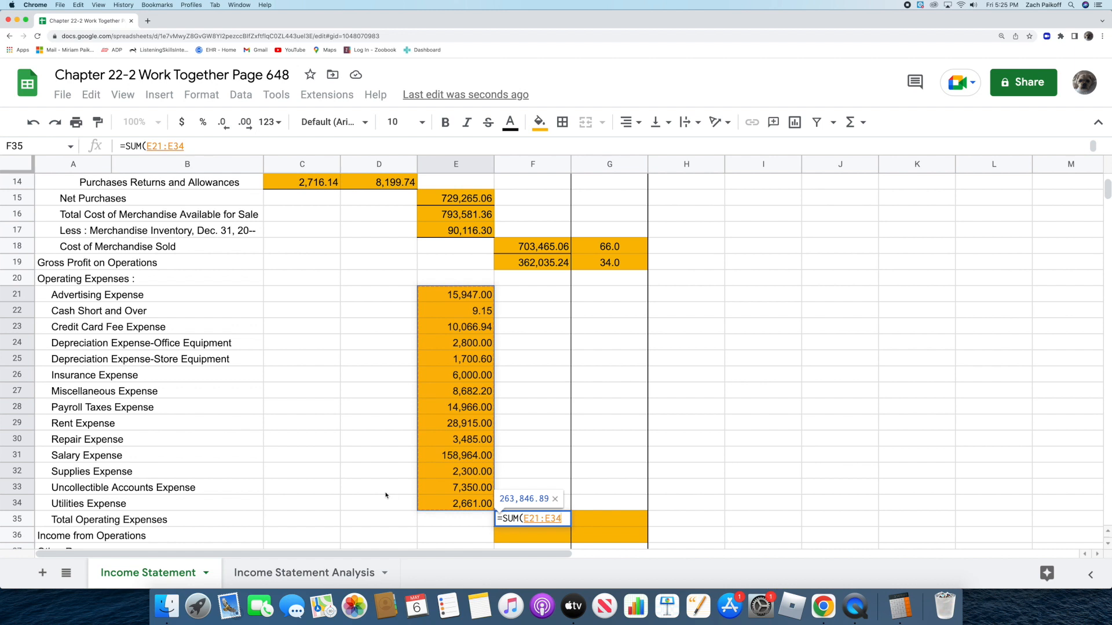
pyautogui.press('Return')
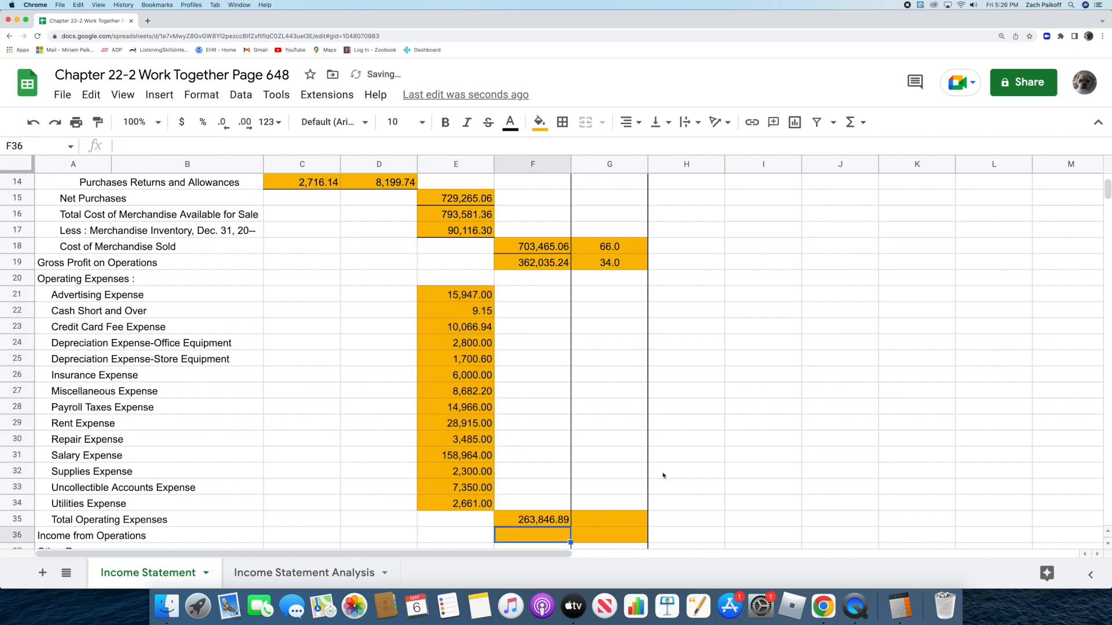
# Step: In Calculator, divide the Total Operating Expenses, 263846.89, by Net Sales, 1065500.30, and return to the spreadsheet
pyautogui.click(899, 606)
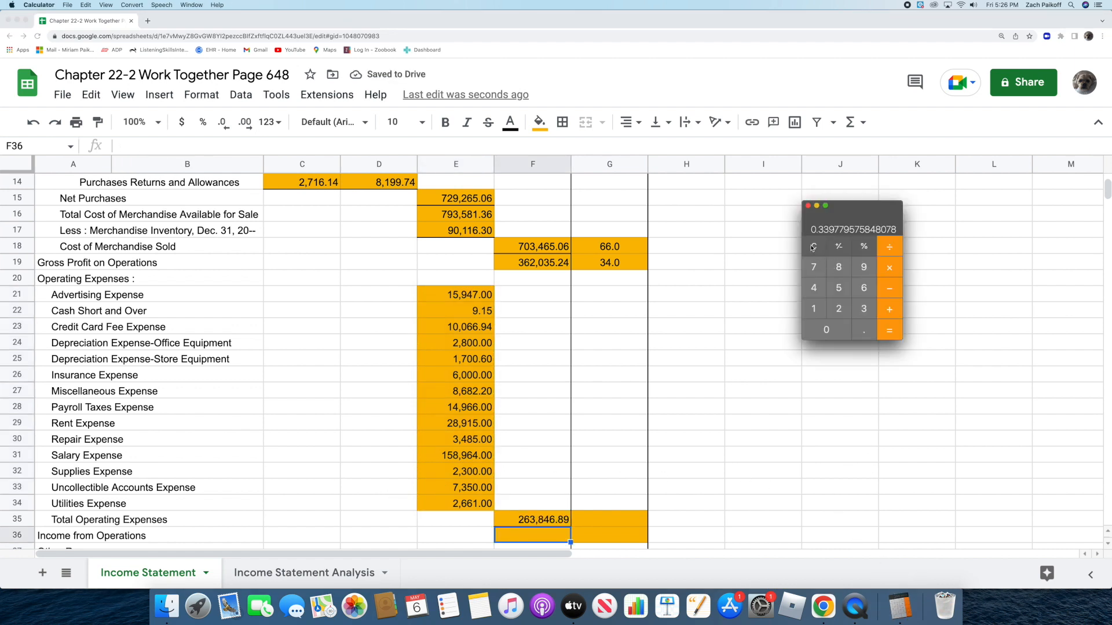
pyautogui.click(812, 247)
pyautogui.write('26')
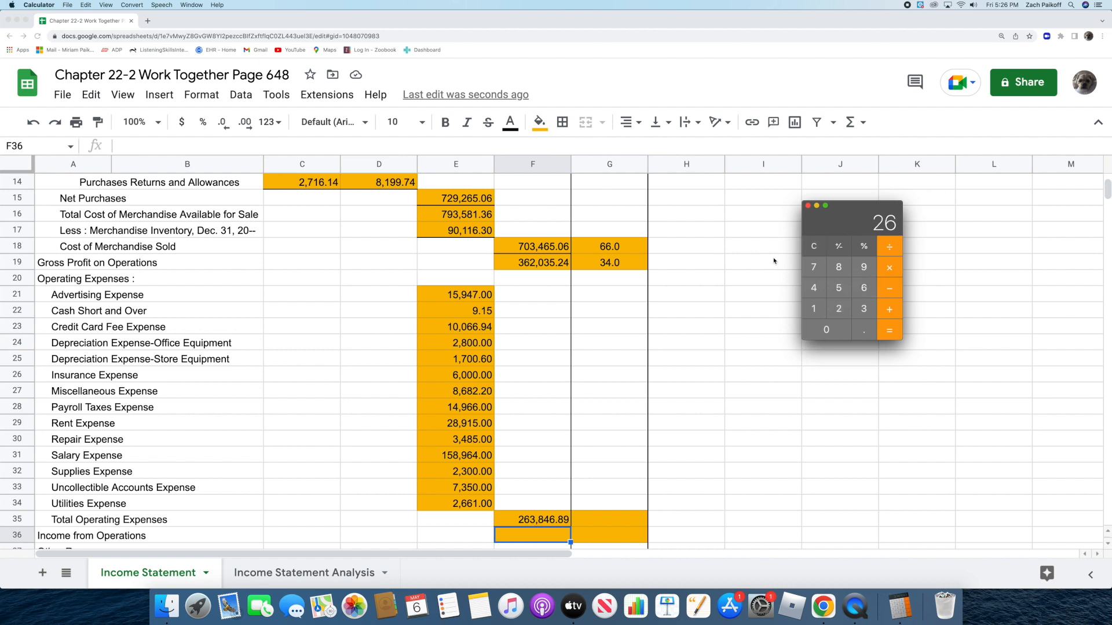
pyautogui.write('3846')
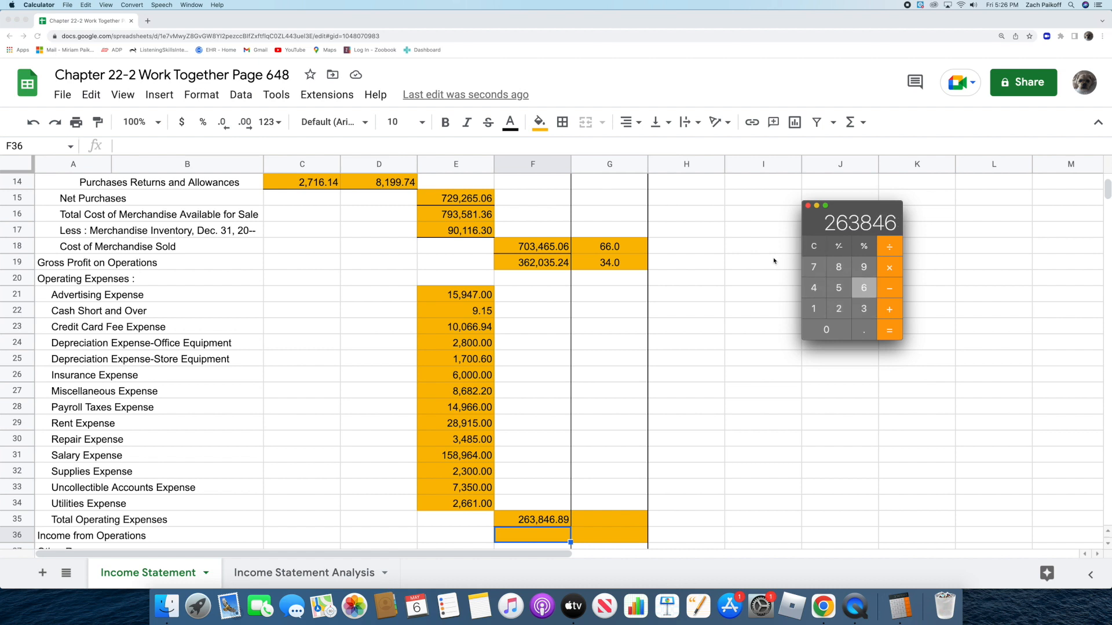
pyautogui.write('.89')
pyautogui.press('/')
pyautogui.write('10')
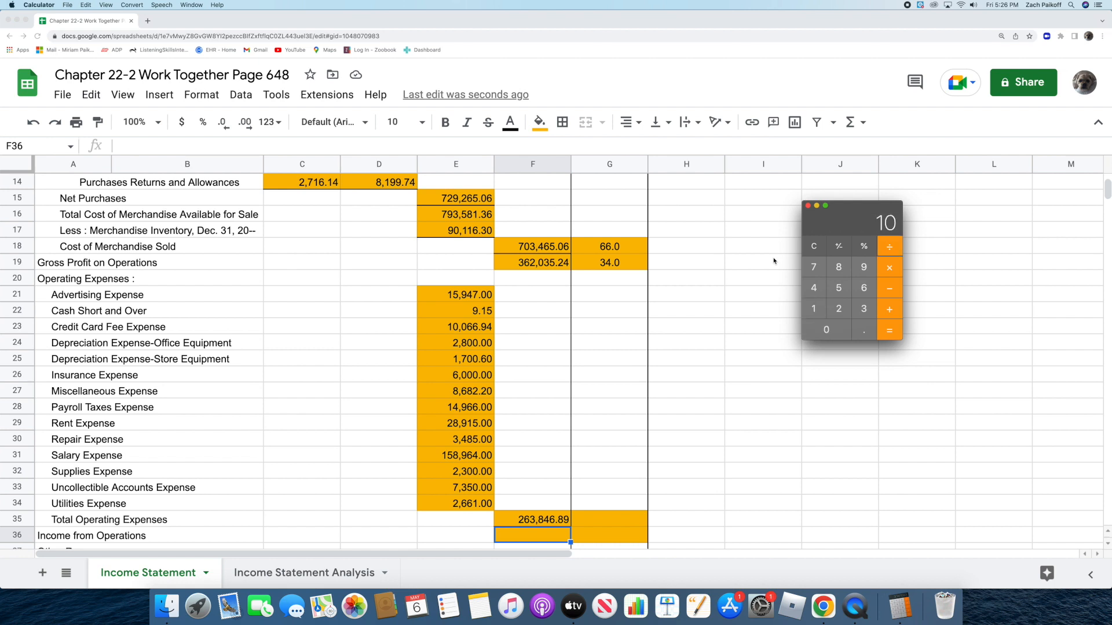
pyautogui.write('65500.30')
pyautogui.press('Return')
pyautogui.click(739, 300)
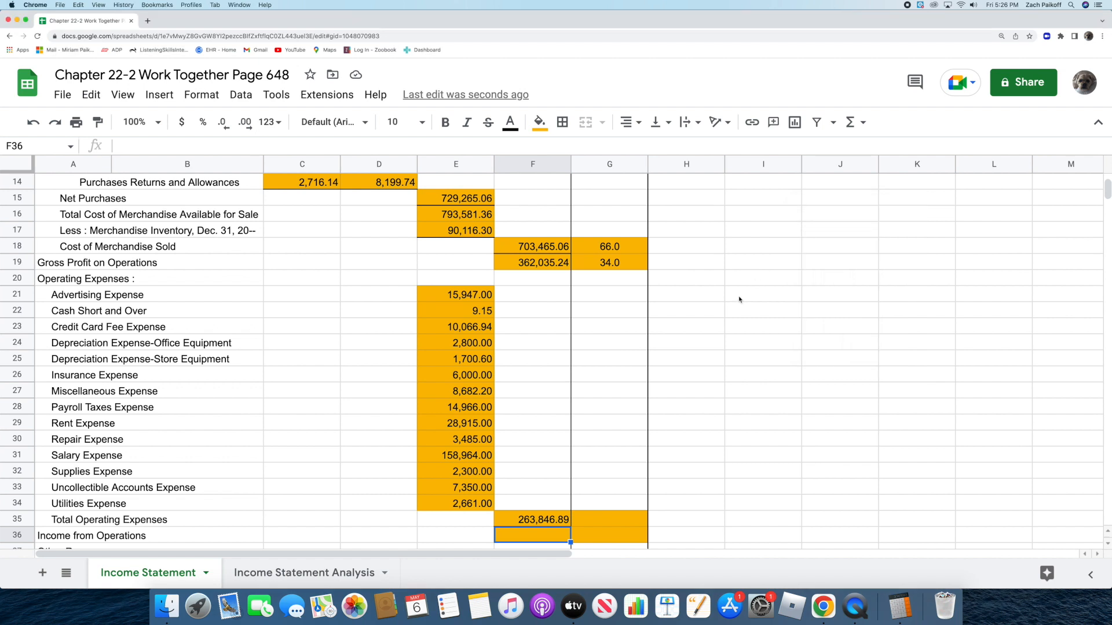
# Step: Enter 24.8 in G35 as the Total Operating Expenses percentage of net sales
pyautogui.click(624, 519)
pyautogui.write('24.8')
pyautogui.press('Return')
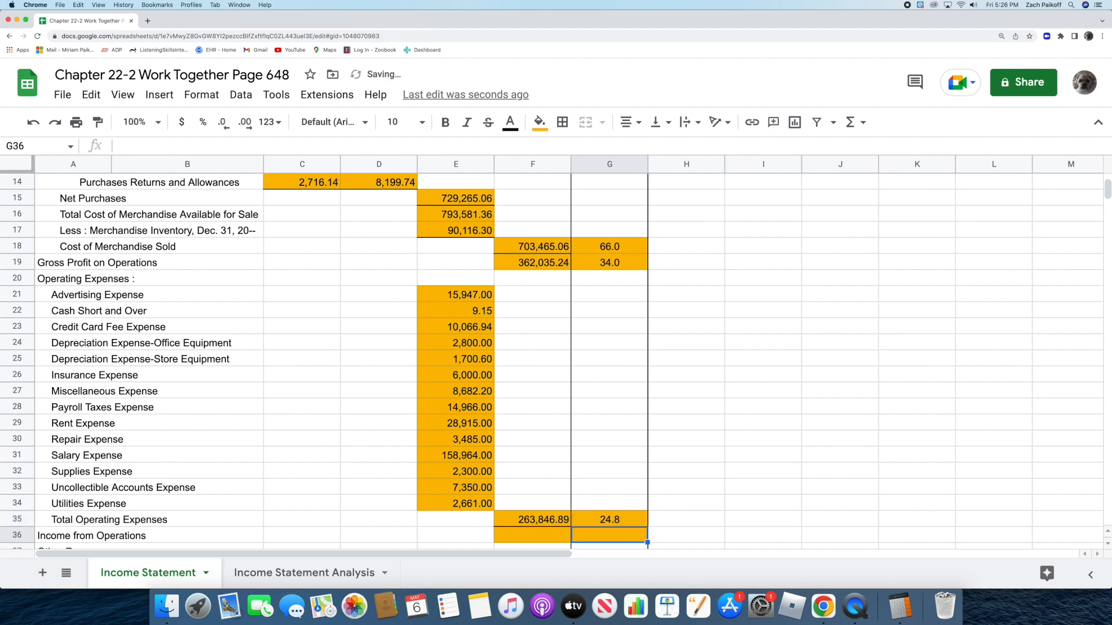
# Step: Calculate Income from Operations in F36 by subtracting Total Operating Expenses from Gross Profit on Operations with =F19-F35
pyautogui.scroll(-1, 617, 505)
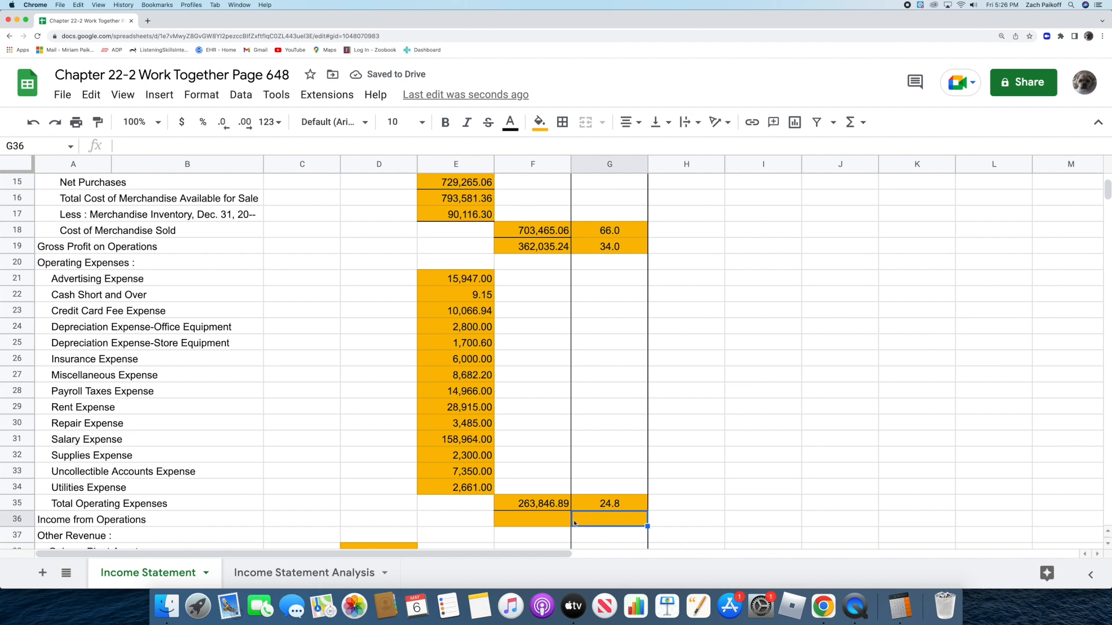
pyautogui.click(551, 520)
pyautogui.write('=')
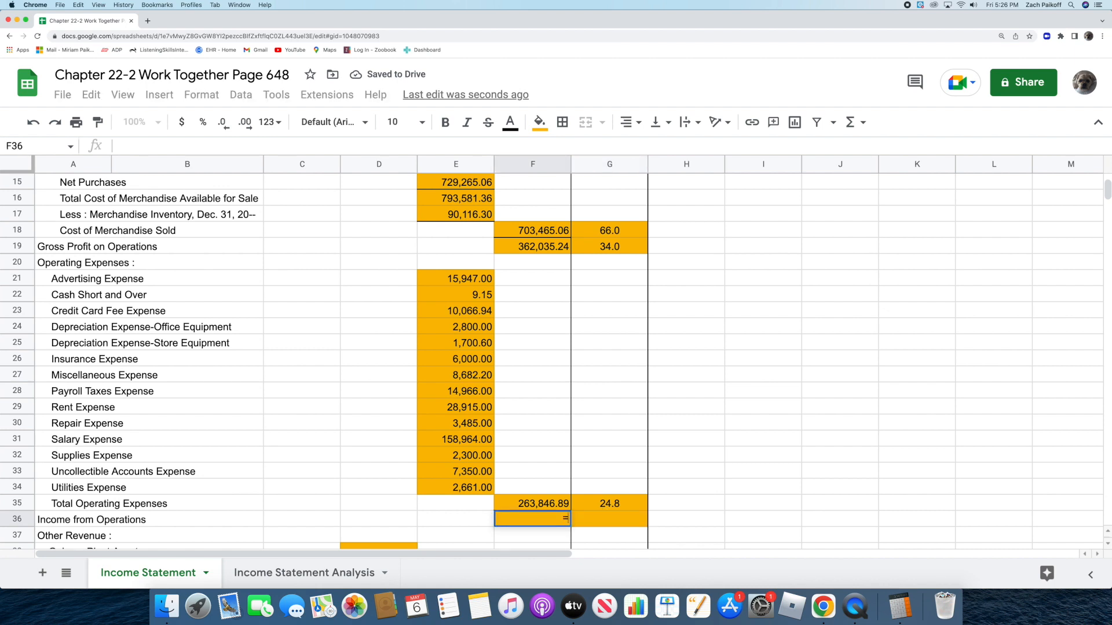
pyautogui.click(510, 248)
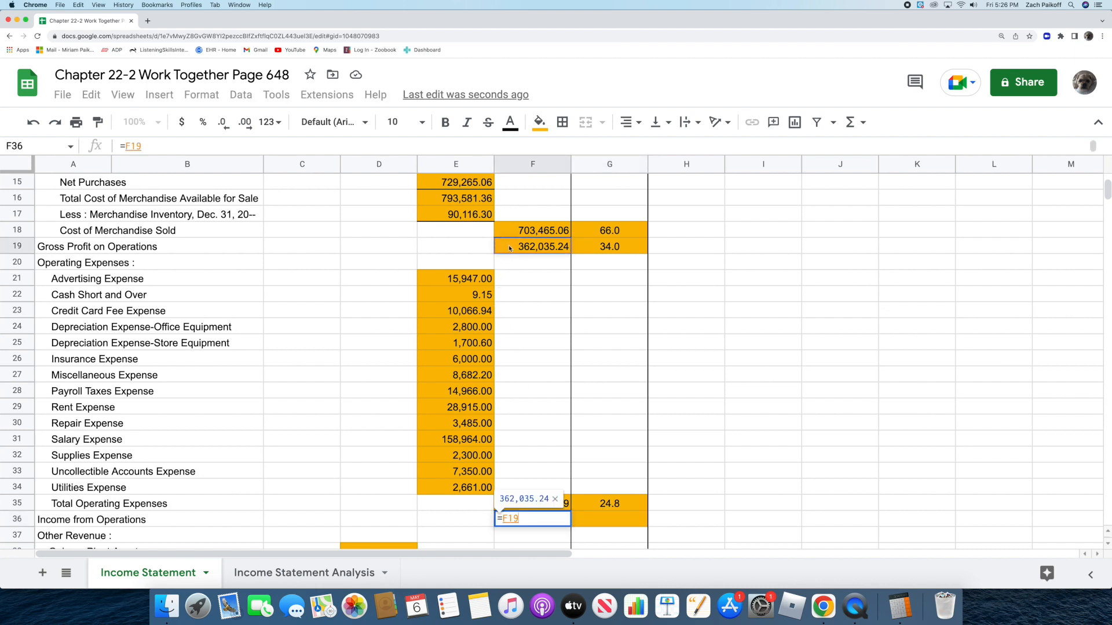
pyautogui.write('-')
pyautogui.click(502, 503)
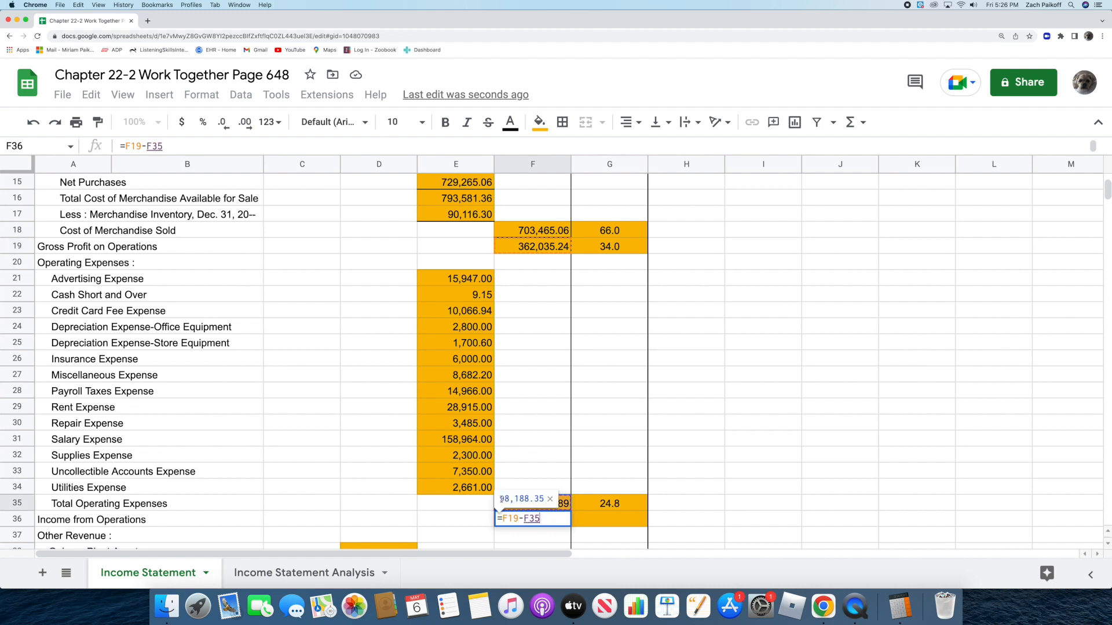
pyautogui.press('Return')
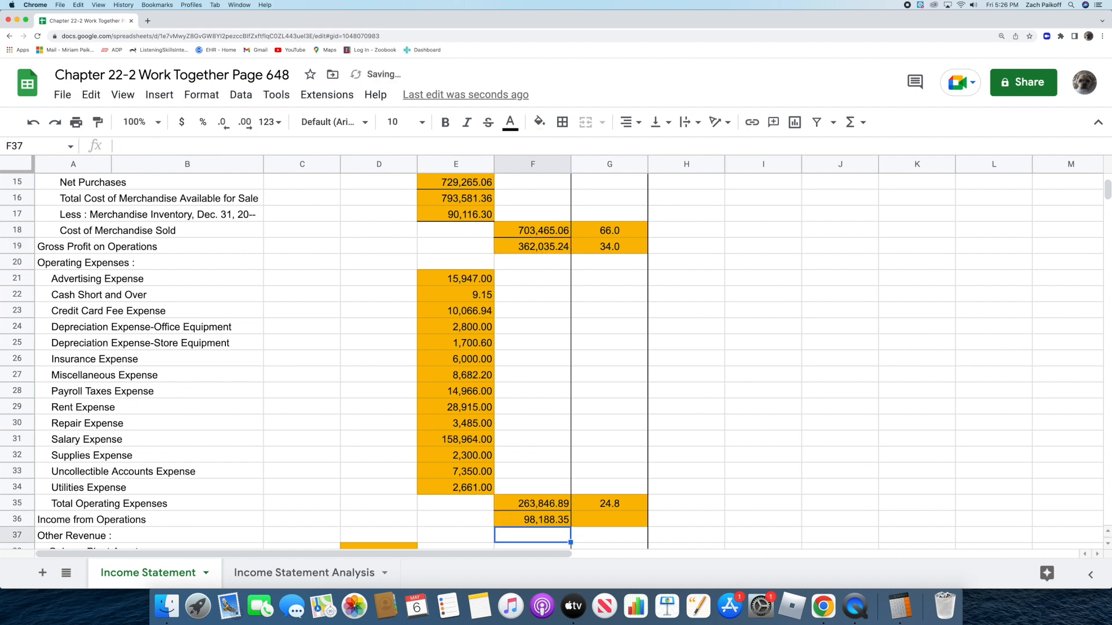
# Step: In Calculator, divide the Income from Operations, 98188.35, by Net Sales, 1065500.30, and return to the spreadsheet
pyautogui.click(899, 606)
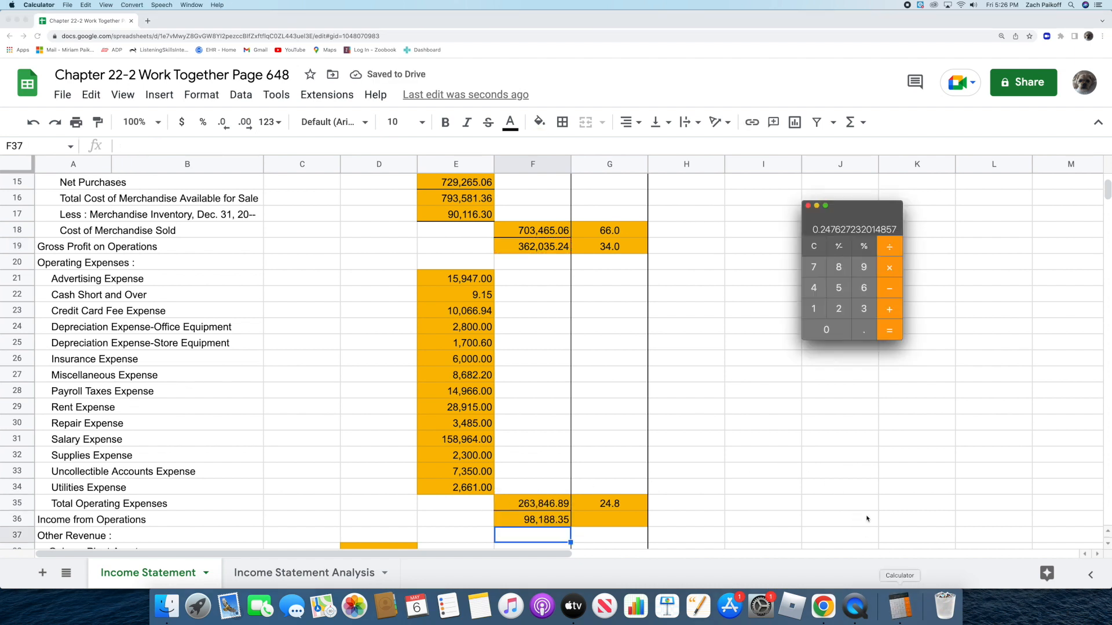
pyautogui.click(814, 246)
pyautogui.write('98188')
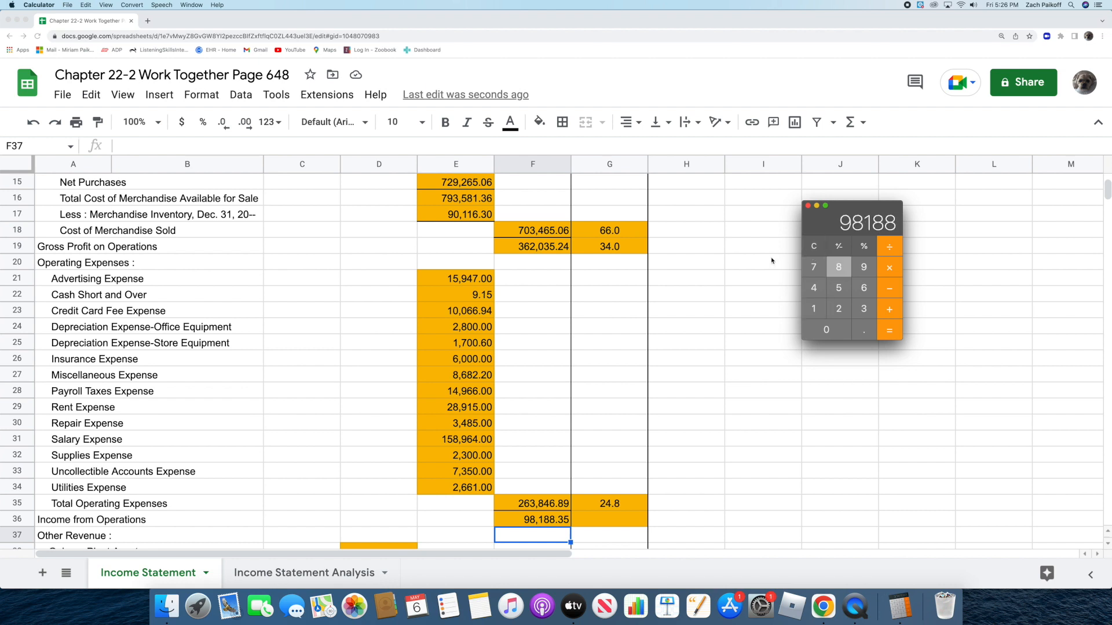
pyautogui.write('.35/1')
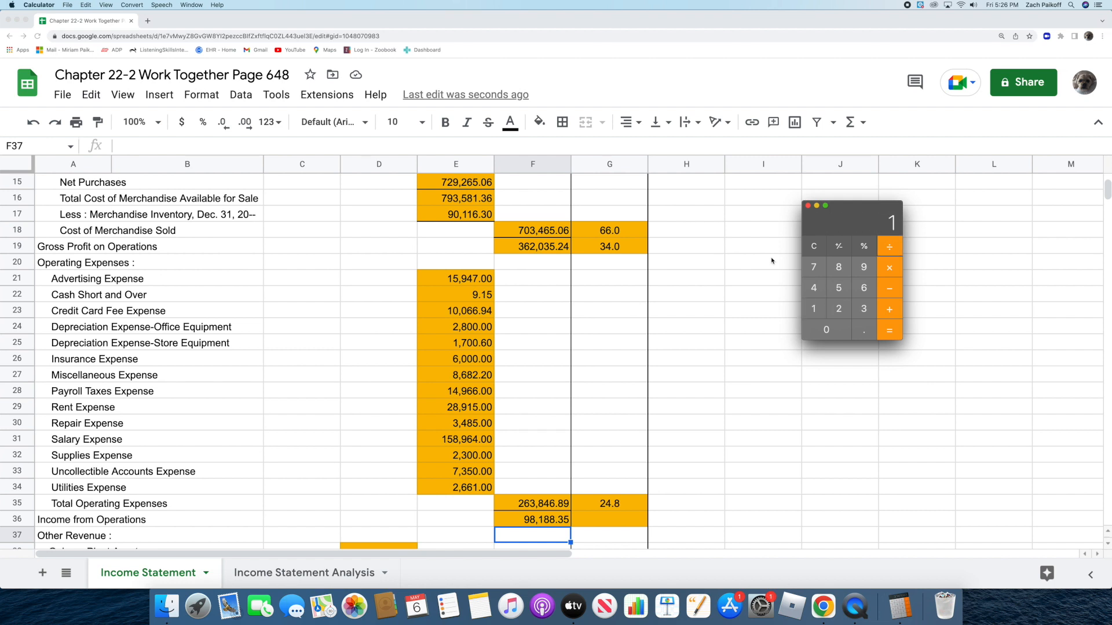
pyautogui.write('065500.30')
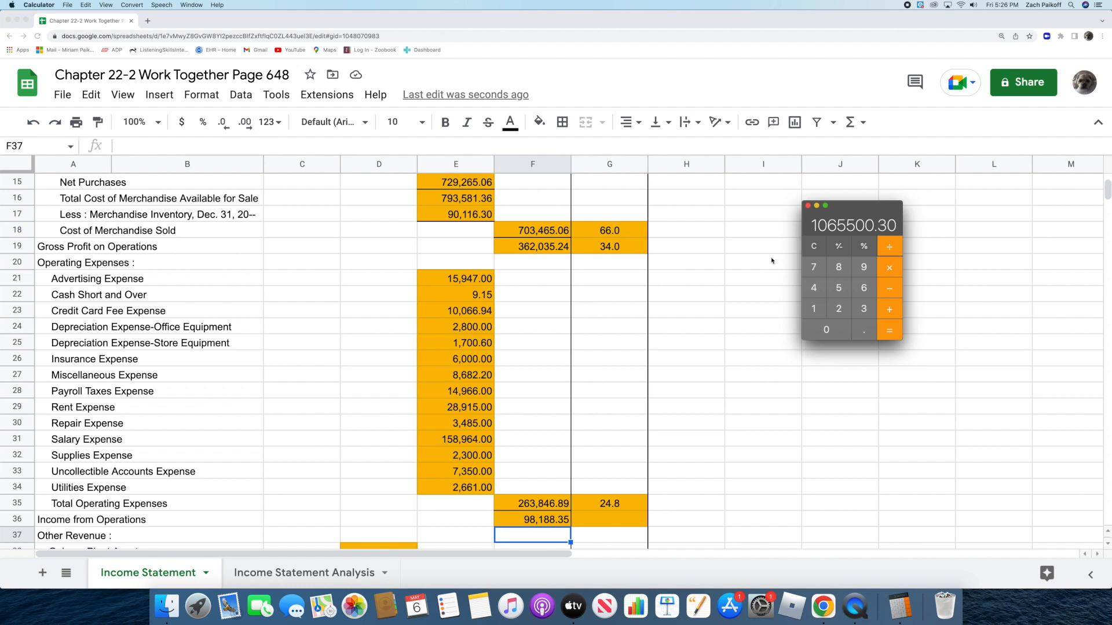
pyautogui.press('Return')
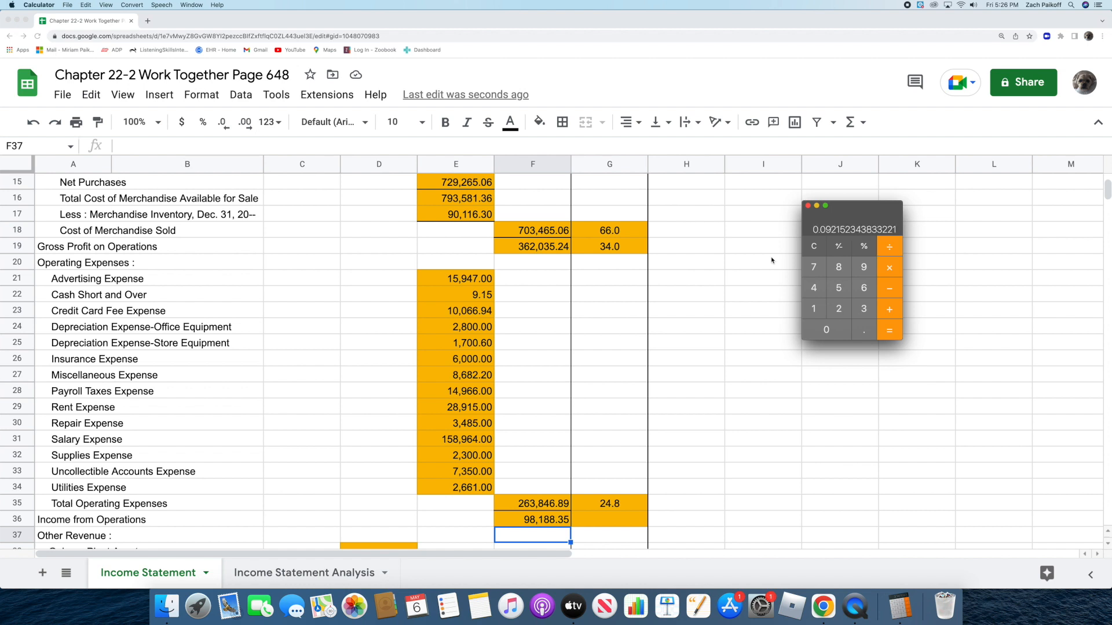
pyautogui.press('super+q')
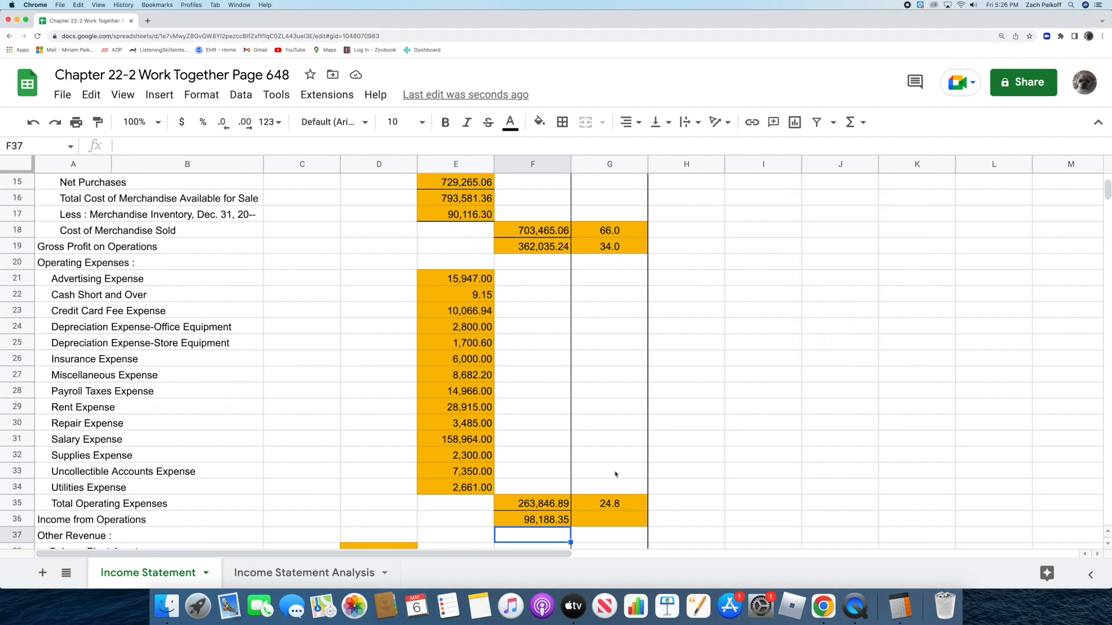
# Step: Enter 9.2 in G36 as the Income from Operations percentage of net sales
pyautogui.click(619, 523)
pyautogui.write('9.')
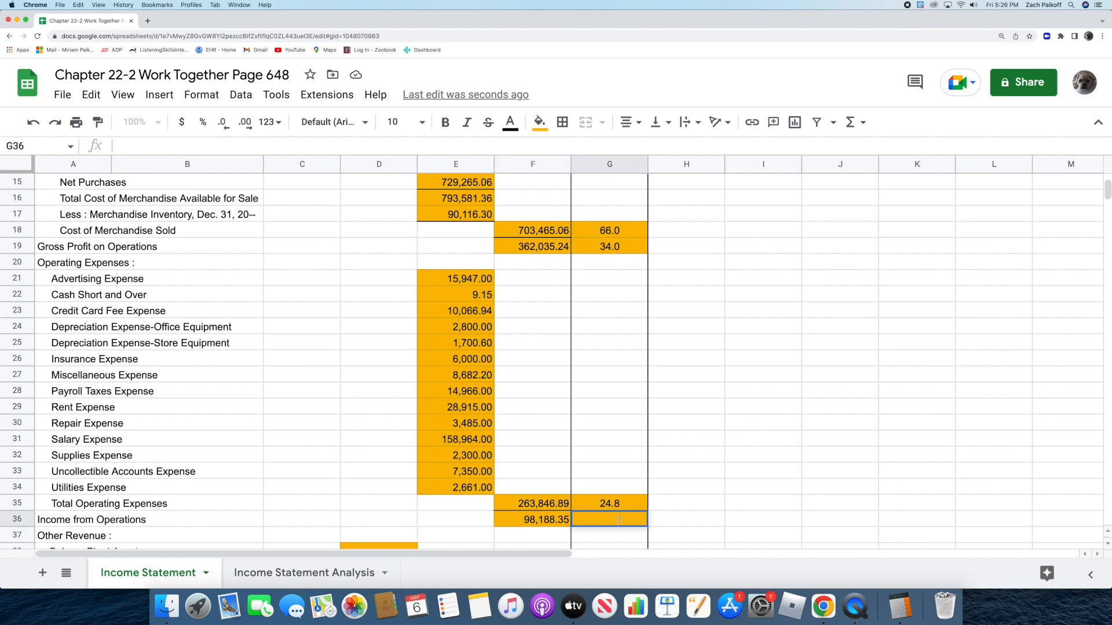
pyautogui.write('2')
pyautogui.press('Return')
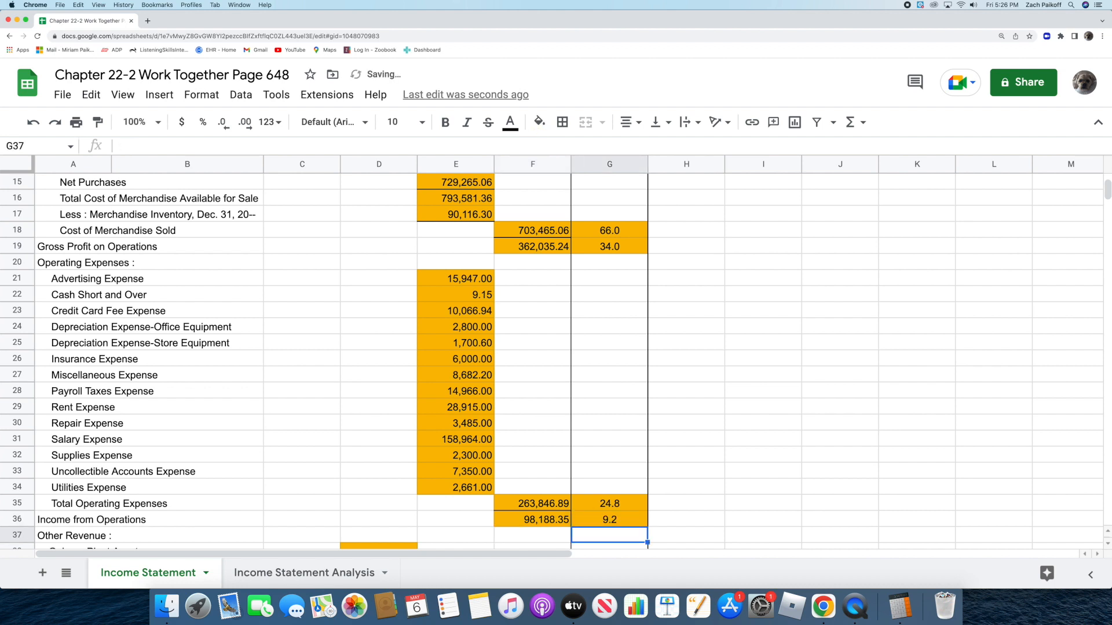
# Step: Enter the Other Revenue amounts: 110 for Gain on Plant Assets in D38 and 1,169.48 for Interest Income in D39
pyautogui.scroll(-5, 343, 472)
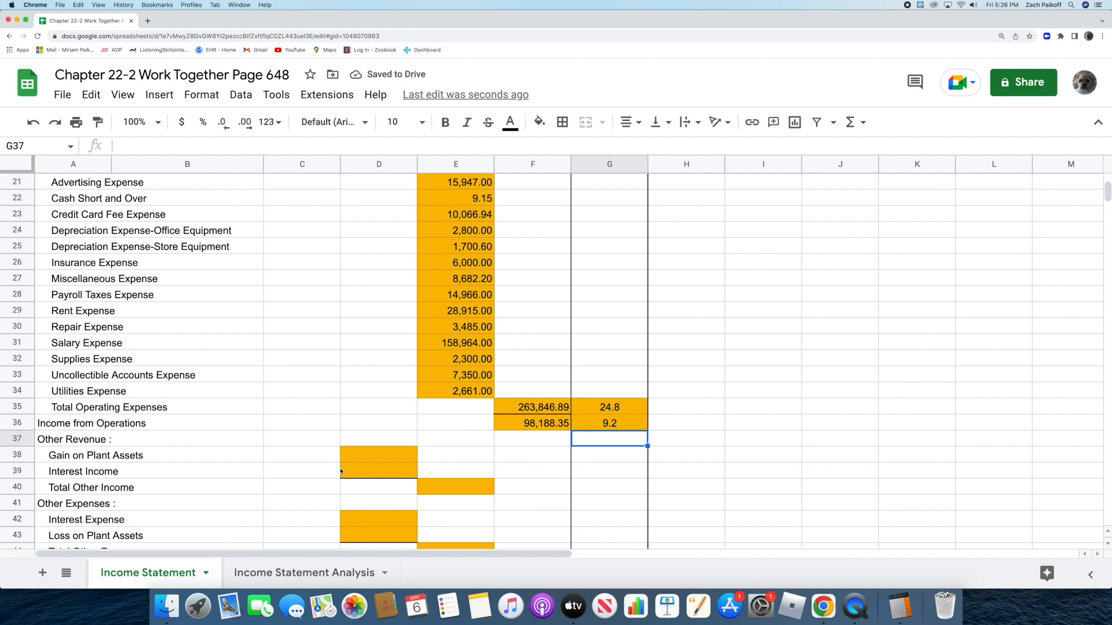
pyautogui.scroll(-1, 341, 472)
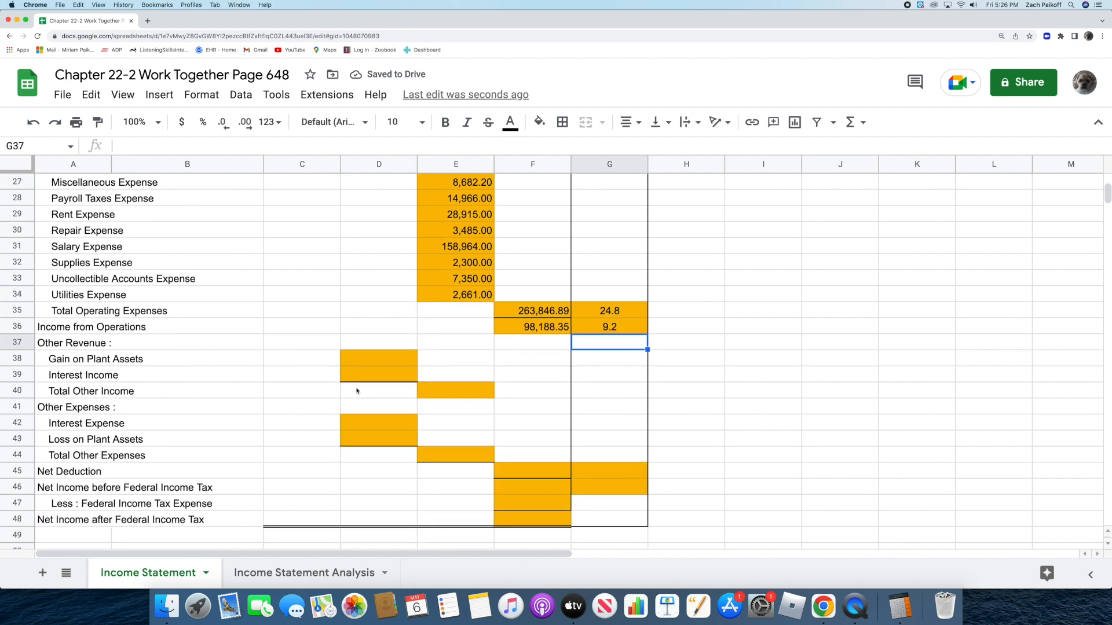
pyautogui.click(374, 359)
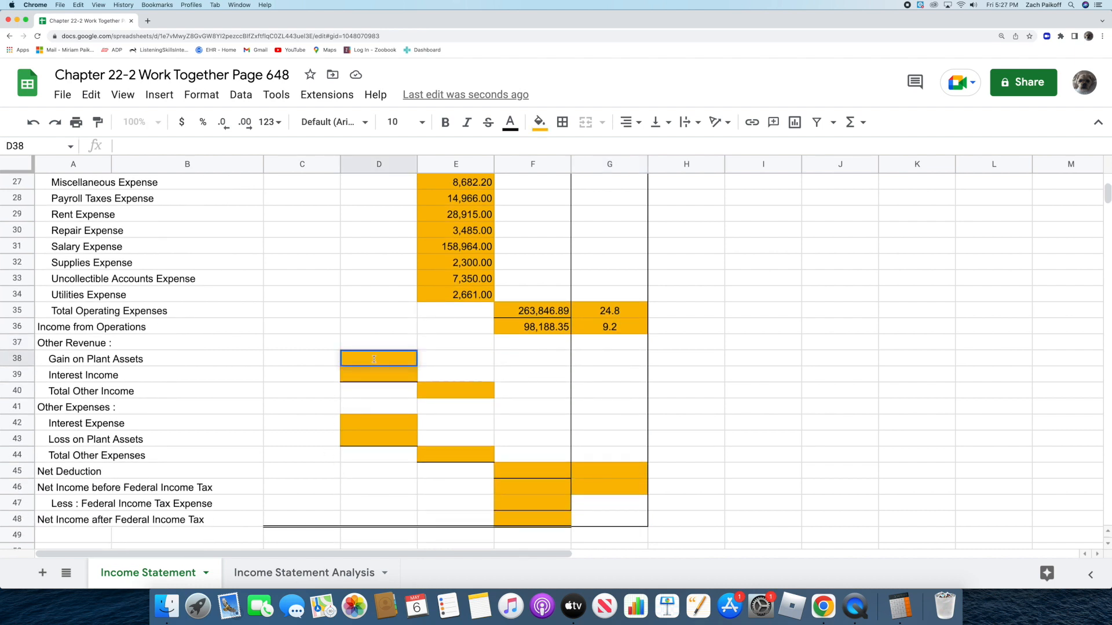
pyautogui.write('110')
pyautogui.press('Return')
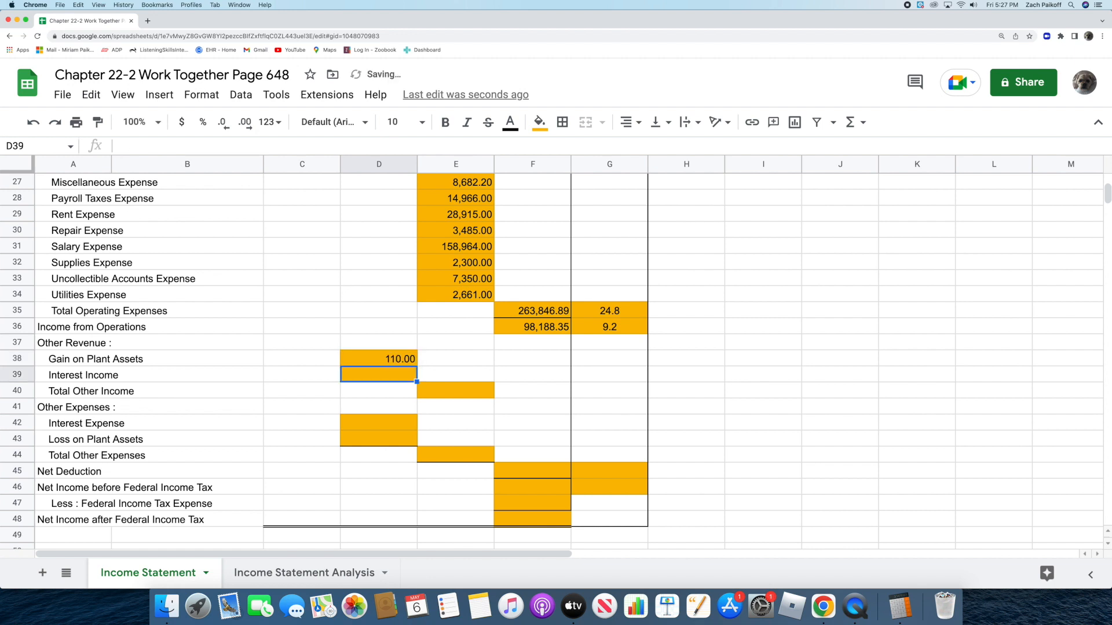
pyautogui.doubleClick(380, 375)
pyautogui.write('1,169.4')
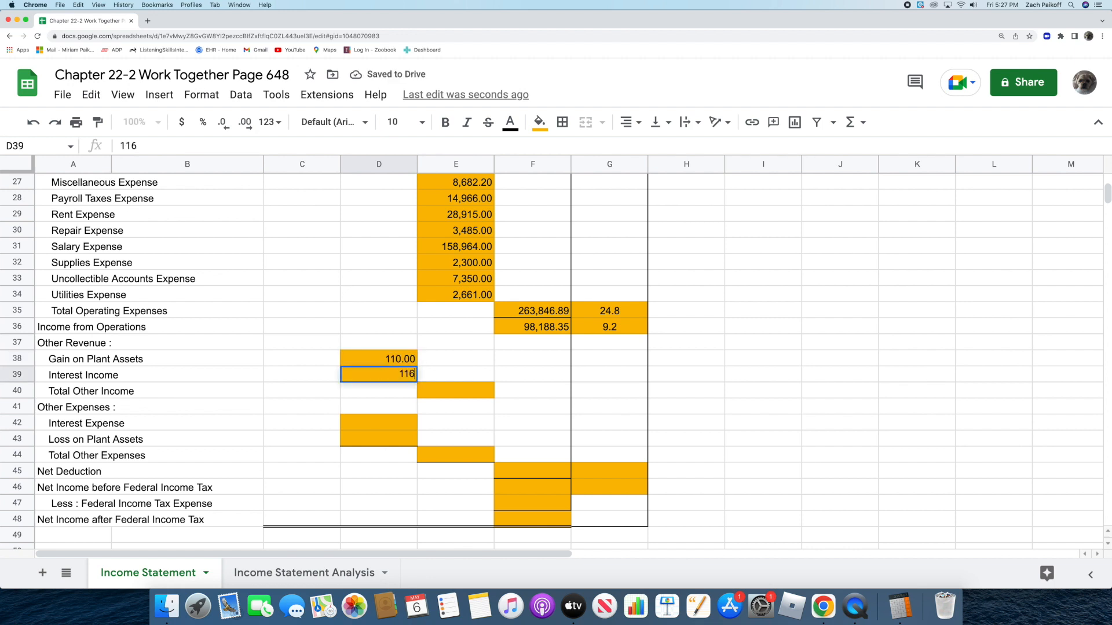
pyautogui.write('8')
pyautogui.press('Return')
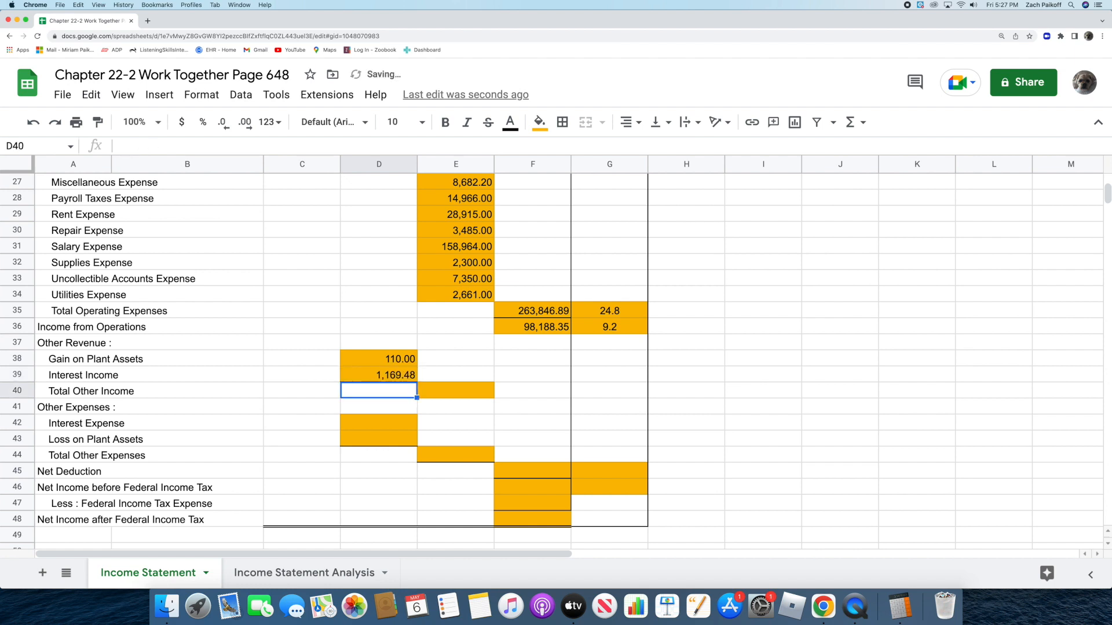
# Step: Calculate Total Other Income in E40 by adding Gain on Plant Assets and Interest Income with =D38+D39
pyautogui.click(440, 392)
pyautogui.write('=')
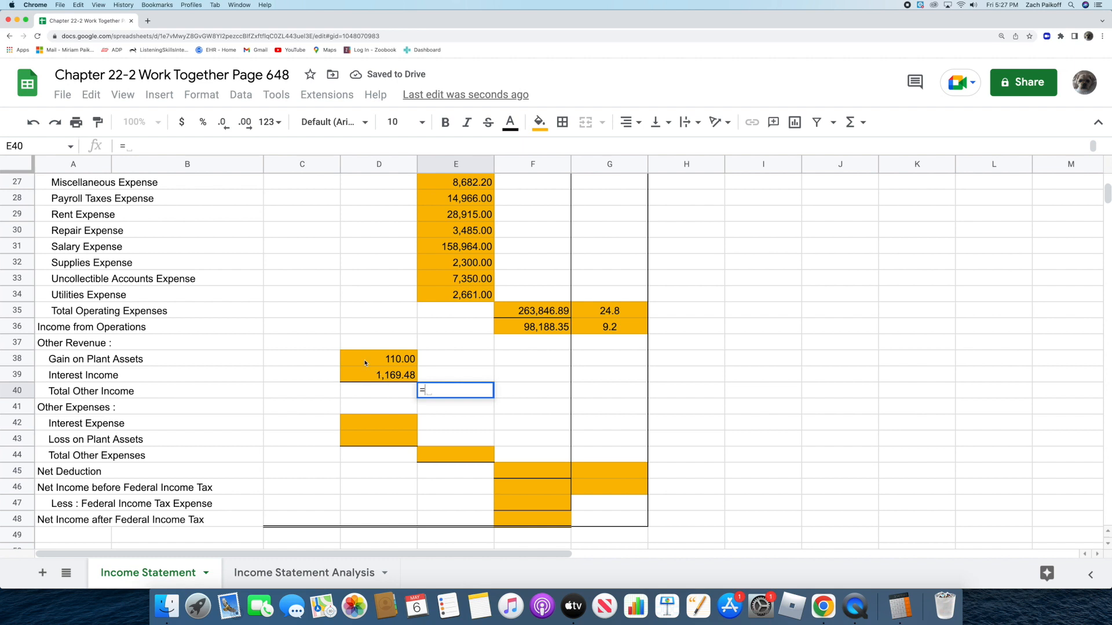
pyautogui.click(355, 355)
pyautogui.write('+')
pyautogui.click(360, 374)
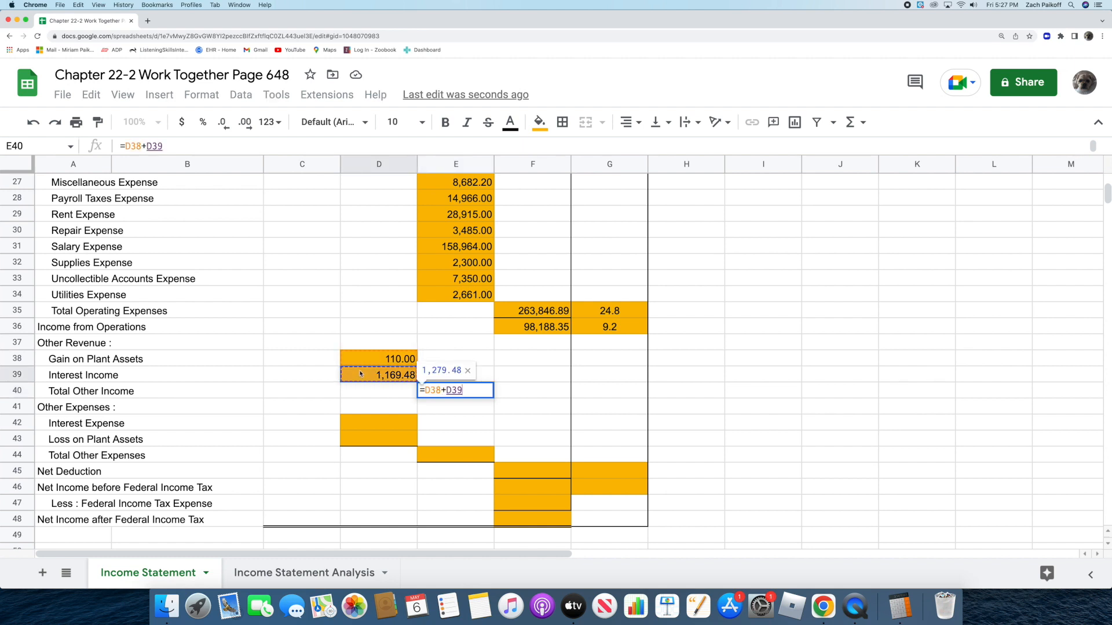
pyautogui.press('Return')
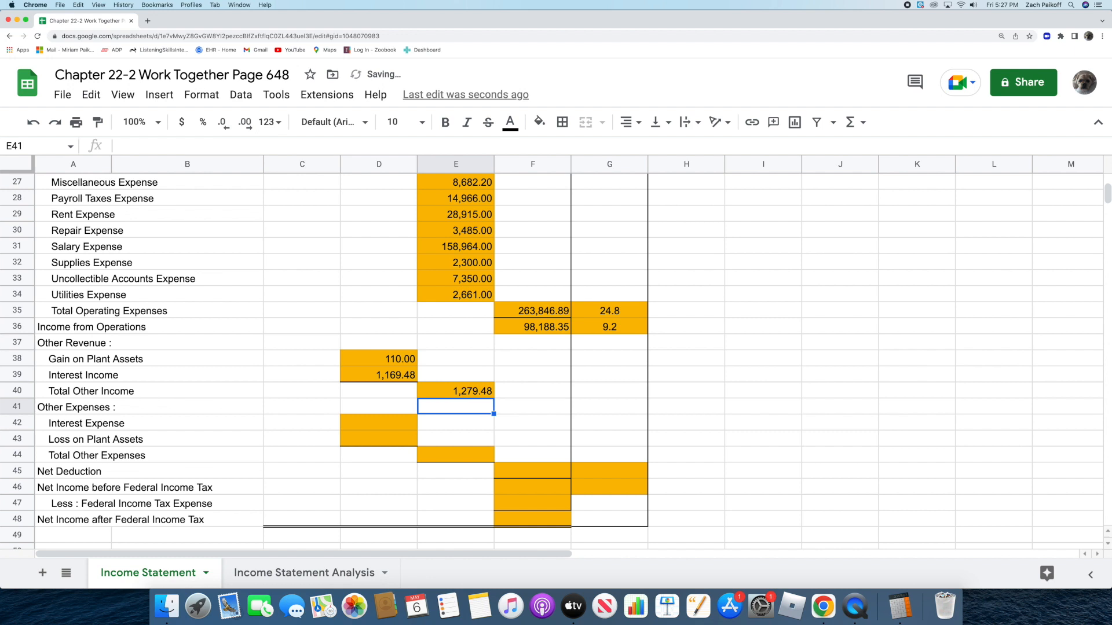
# Step: Enter the Other Expenses amounts: 2,741.30 for Interest Expense in D42 and 248 for Loss on Plant Assets in D43
pyautogui.doubleClick(374, 422)
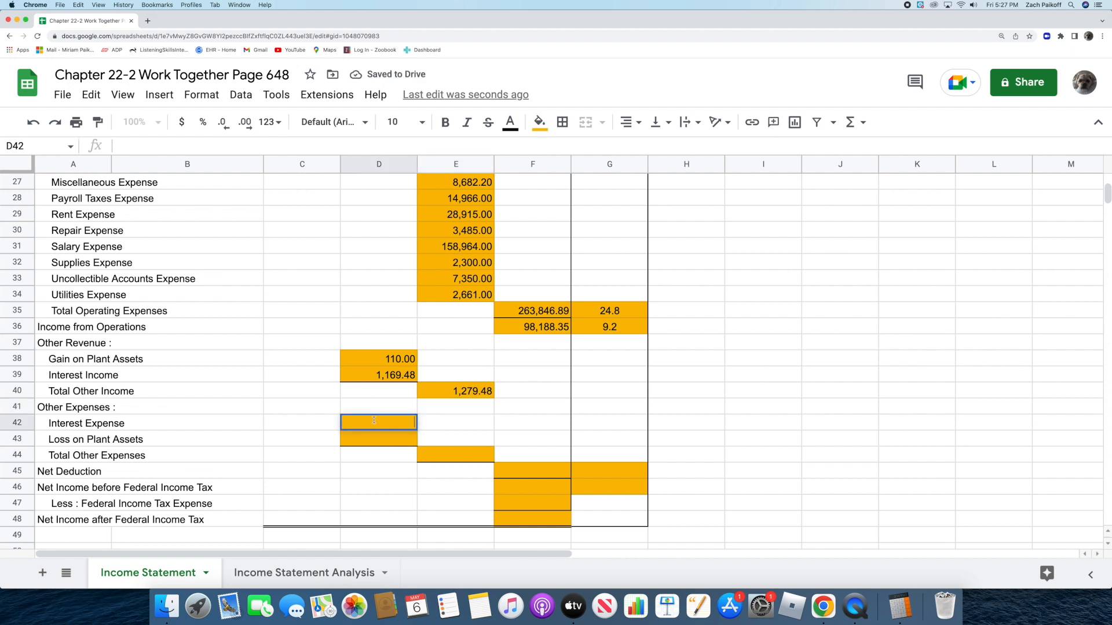
pyautogui.write('2,741.30')
pyautogui.press('Return')
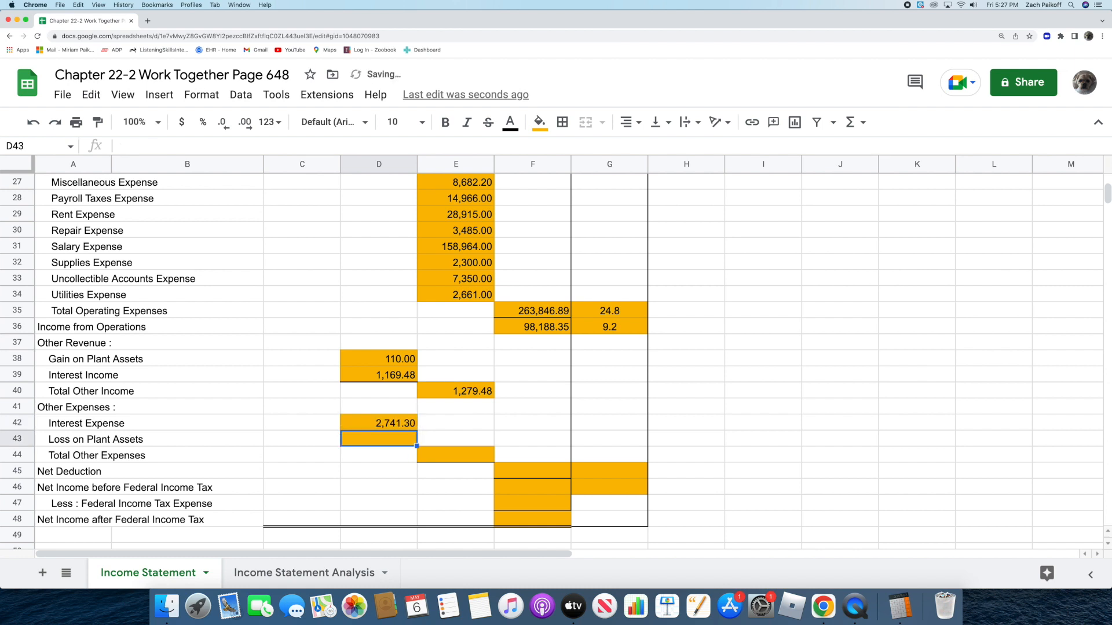
pyautogui.doubleClick(381, 437)
pyautogui.write('248')
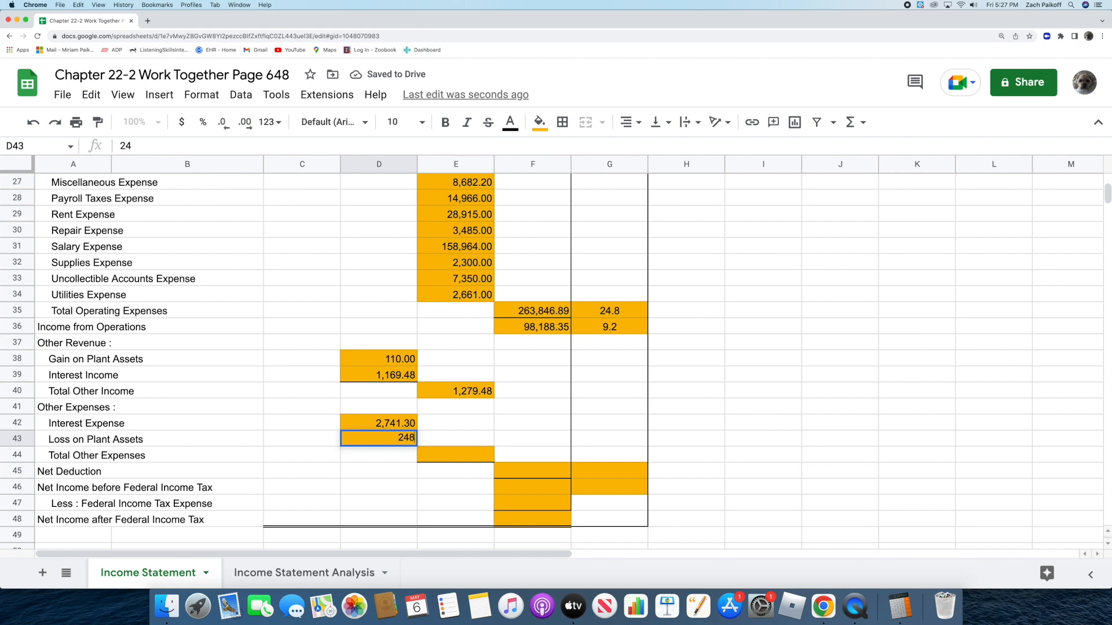
pyautogui.press('Return')
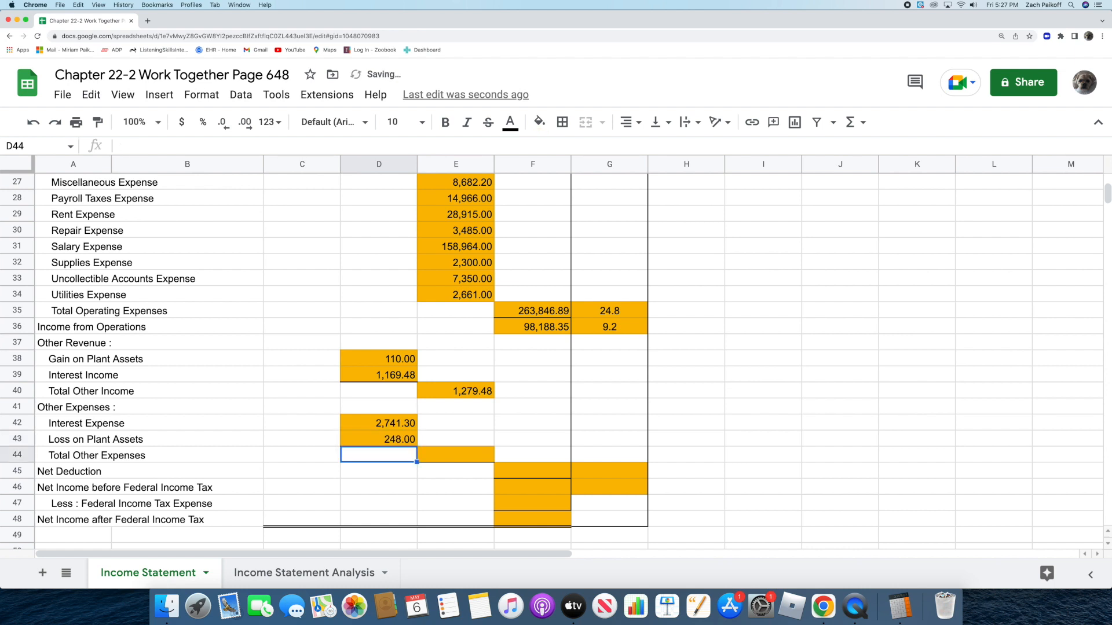
# Step: Calculate Total Other Expenses in E44 by adding Interest Expense and Loss on Plant Assets with =D42+D43
pyautogui.doubleClick(441, 455)
pyautogui.write('=')
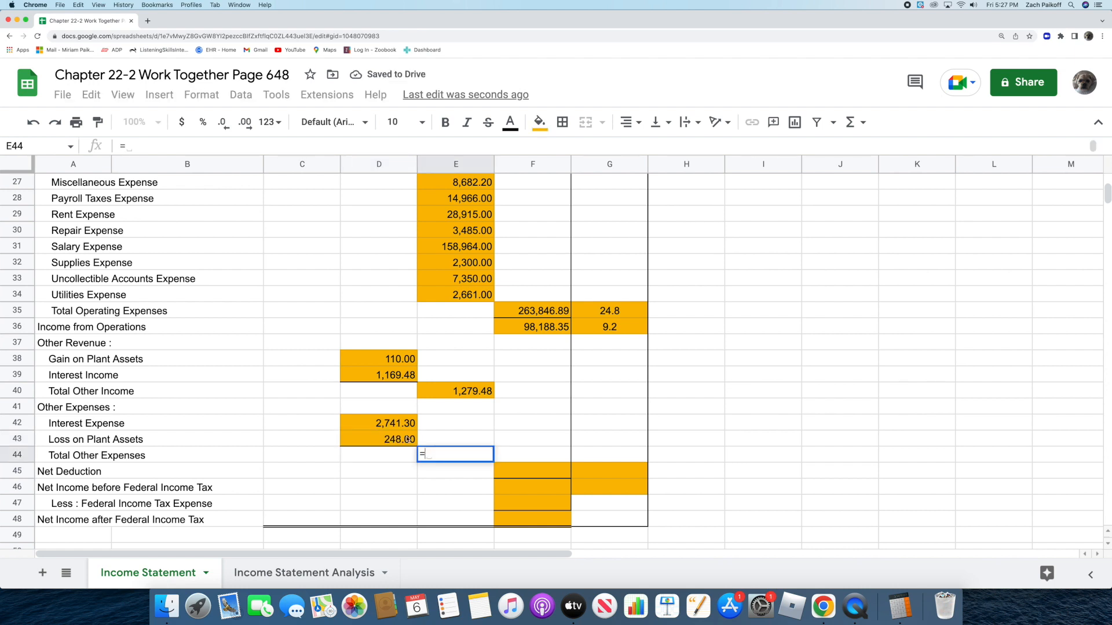
pyautogui.click(348, 425)
pyautogui.write('+')
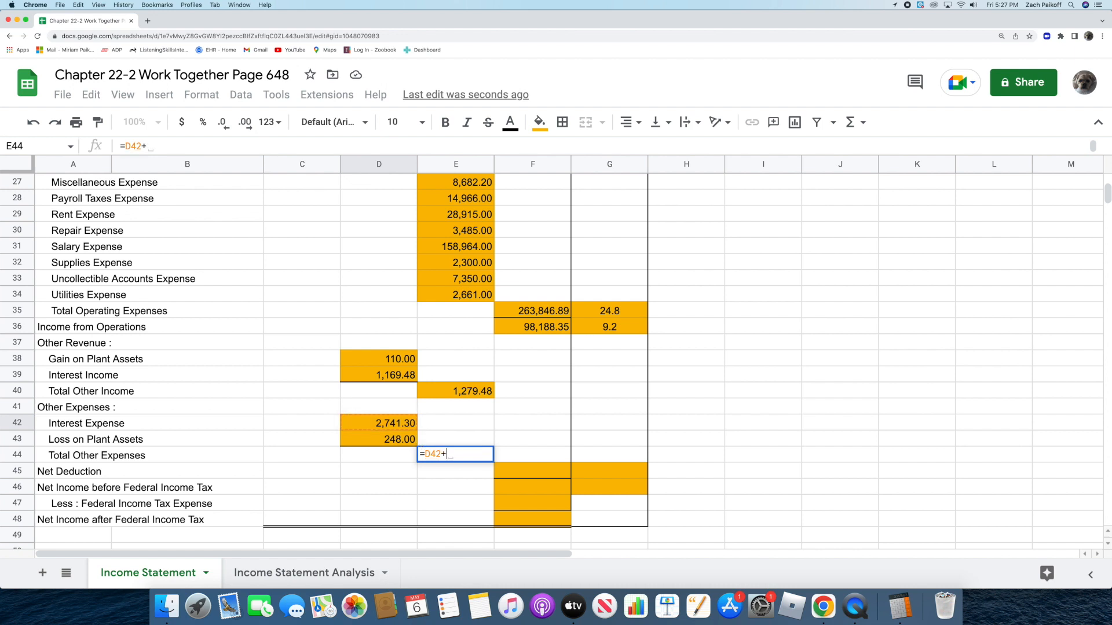
pyautogui.click(355, 442)
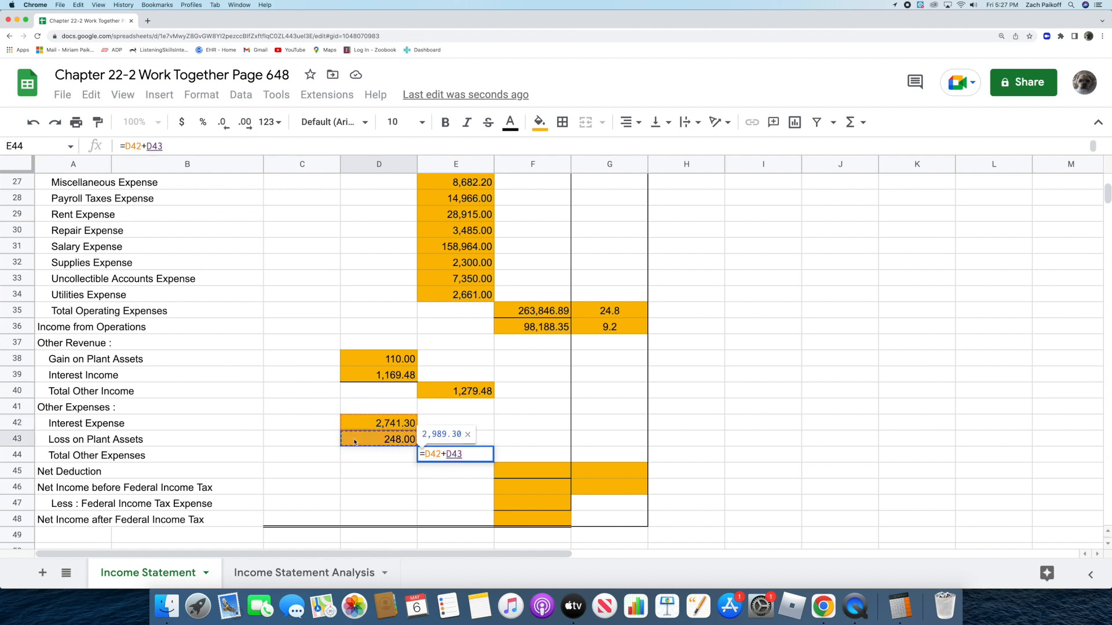
pyautogui.press('Return')
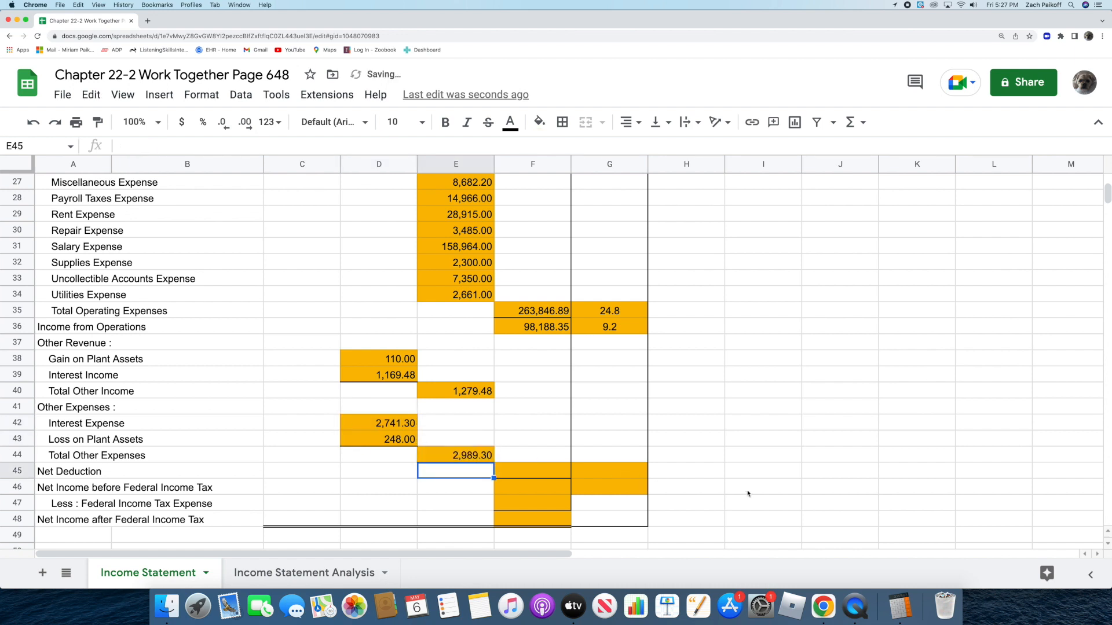
# Step: In Calculator, subtract Total Other Income, 1279.48, from Total Other Expenses, 2989.30, and return to the spreadsheet
pyautogui.click(899, 606)
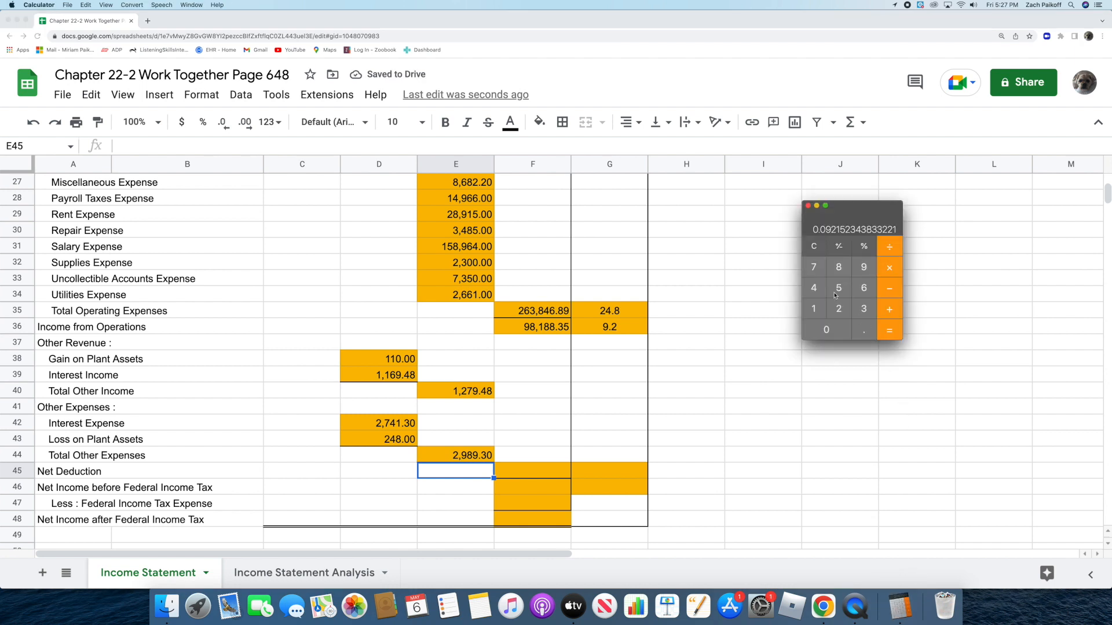
pyautogui.click(813, 254)
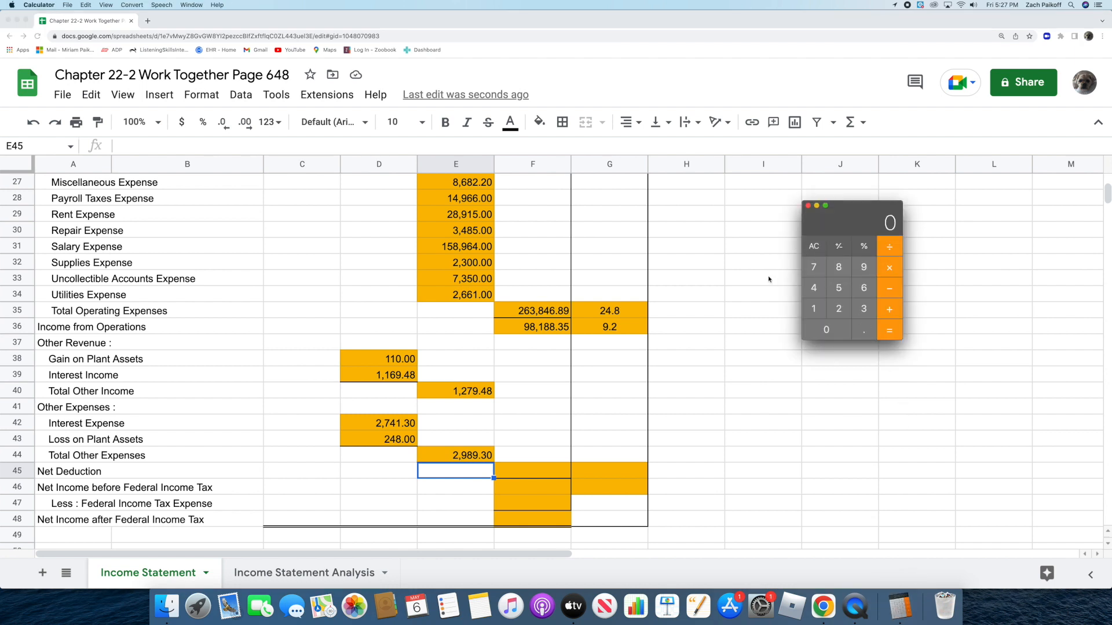
pyautogui.write('2989.30')
pyautogui.press('-')
pyautogui.write('1279.48')
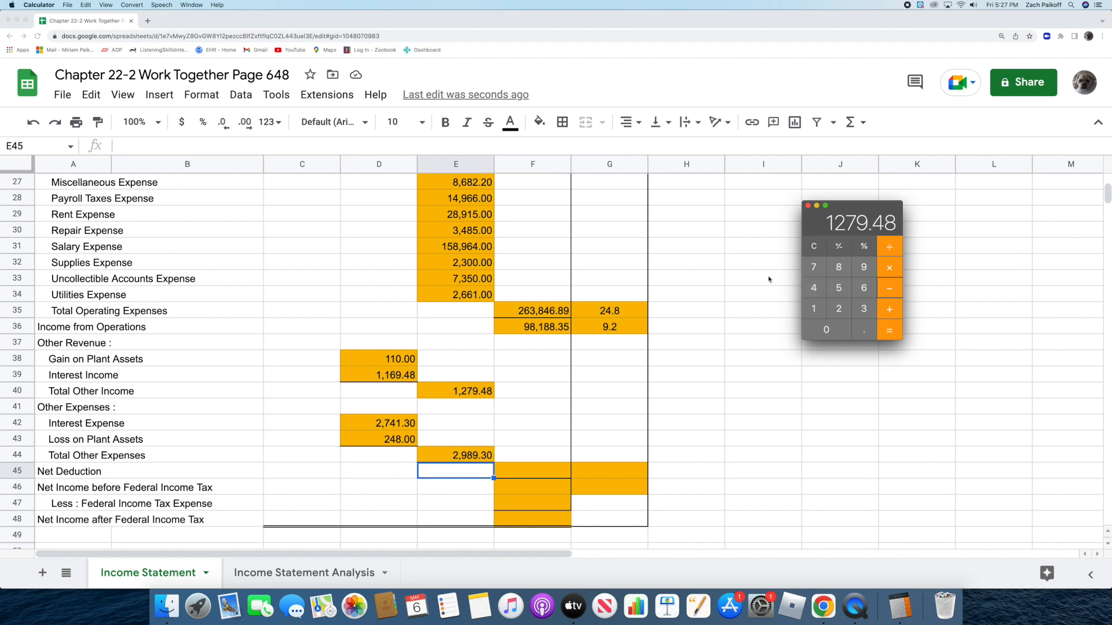
pyautogui.press('Return')
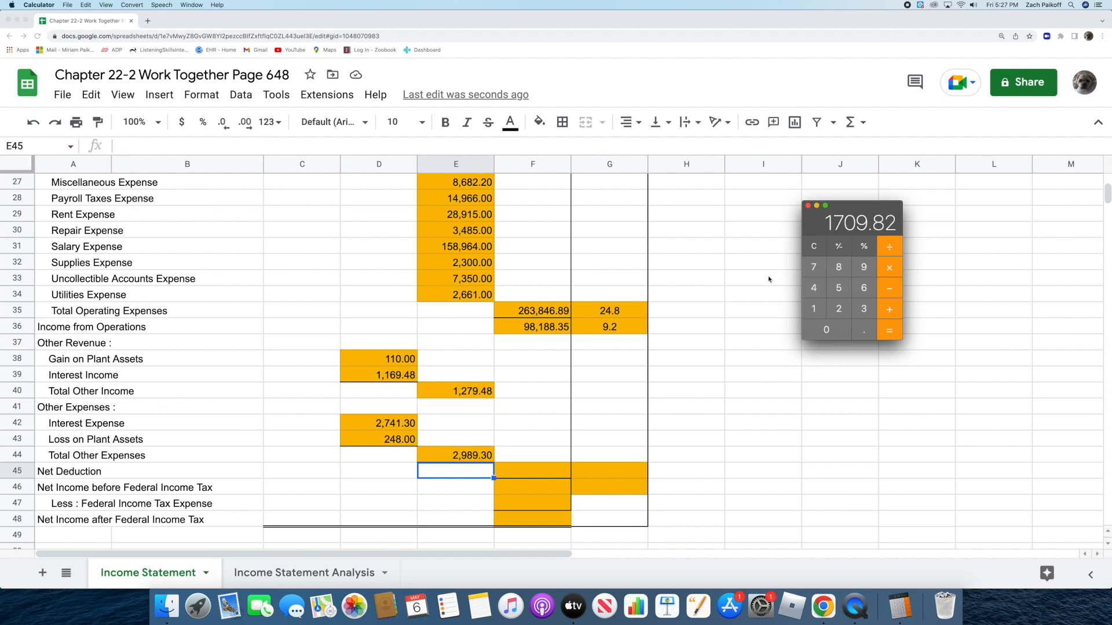
pyautogui.click(746, 322)
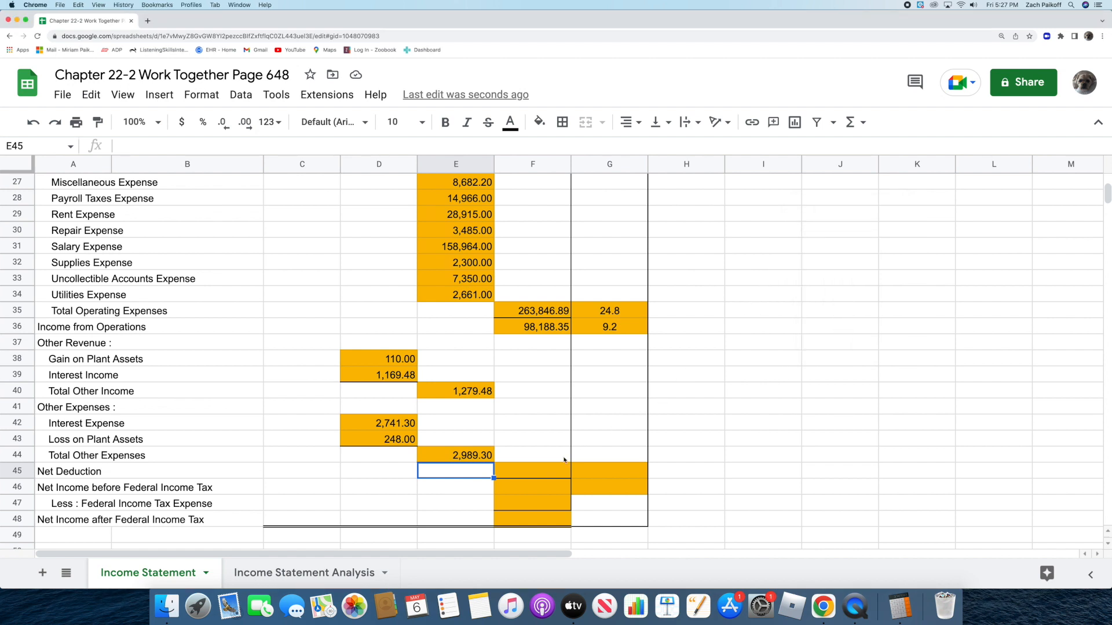
# Step: Enter 1,709.82 in F45 as the Net Deduction
pyautogui.click(542, 471)
pyautogui.write('1,709.82')
pyautogui.press('Return')
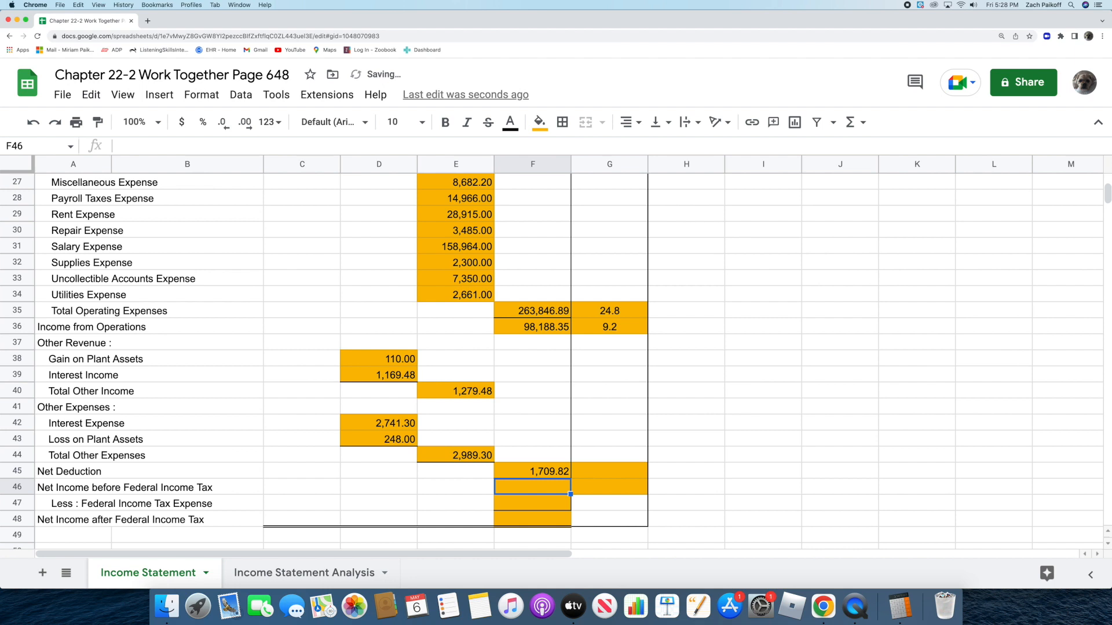
# Step: In Calculator, divide the Net Deduction, 1709.82, by Net Sales, 1065500.30, and return to the spreadsheet
pyautogui.click(899, 605)
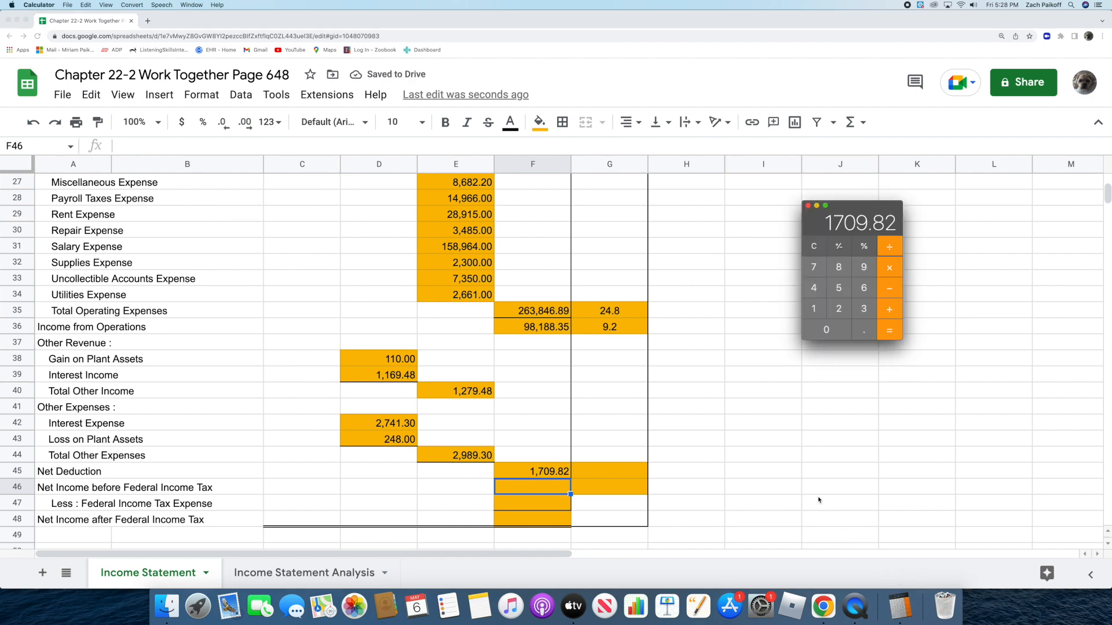
pyautogui.write('1065')
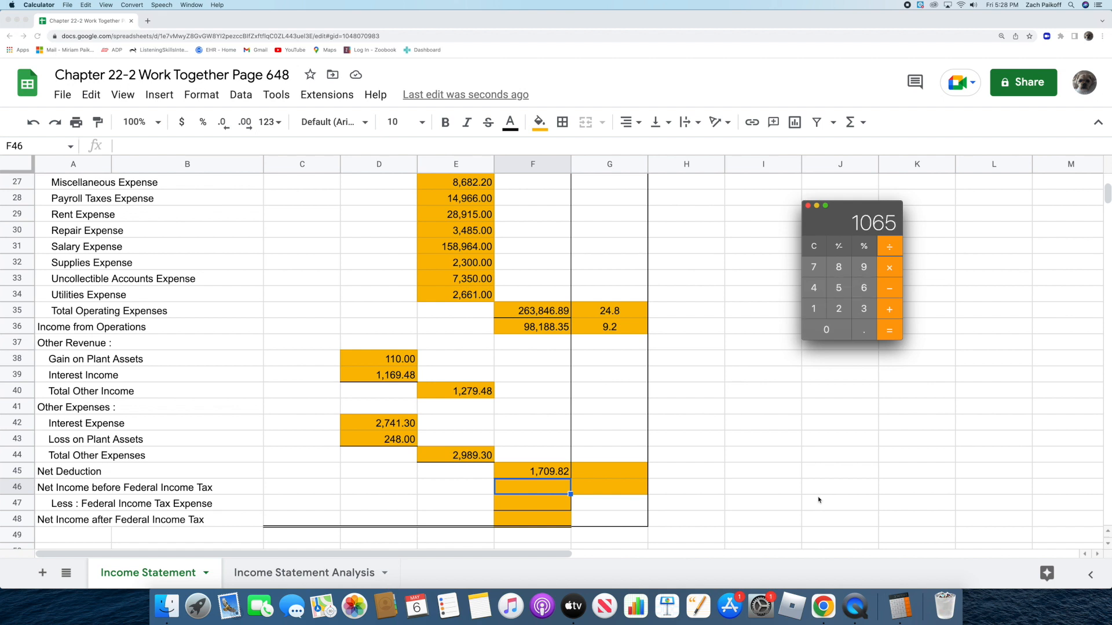
pyautogui.write('500.00')
pyautogui.press('Return')
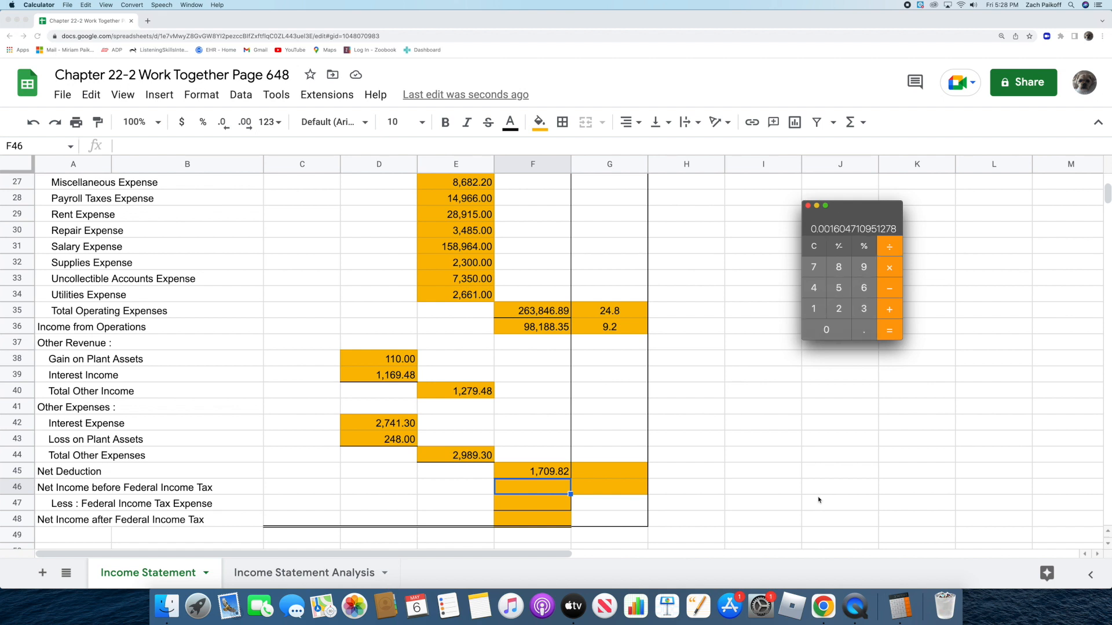
pyautogui.click(815, 495)
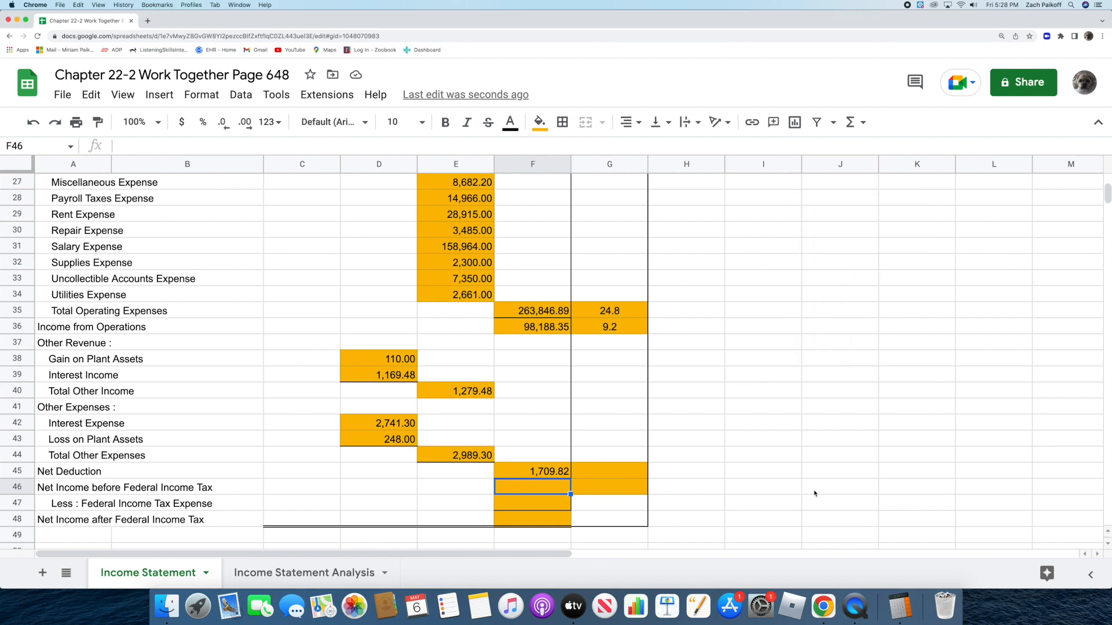
# Step: Enter 0.2 in G45 as the Net Deduction's percentage of net sales
pyautogui.doubleClick(619, 472)
pyautogui.write('0.')
pyautogui.press('Return')
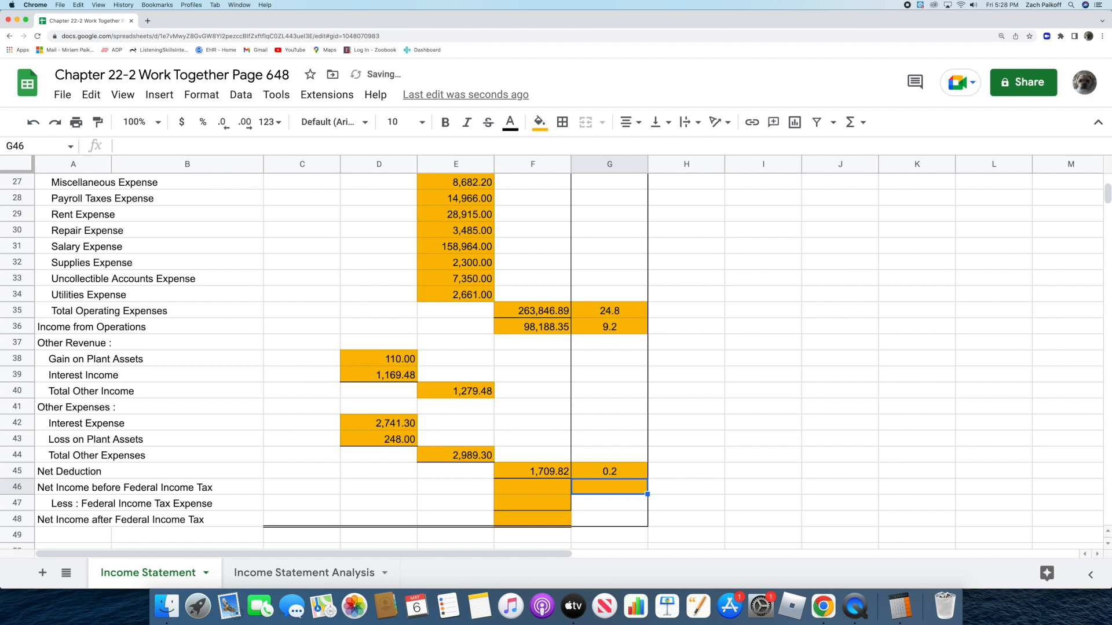
# Step: Calculate Net Income before Federal Income Tax in F46 by subtracting the Net Deduction from Income from Operations with =F36-F45
pyautogui.click(555, 488)
pyautogui.write('=')
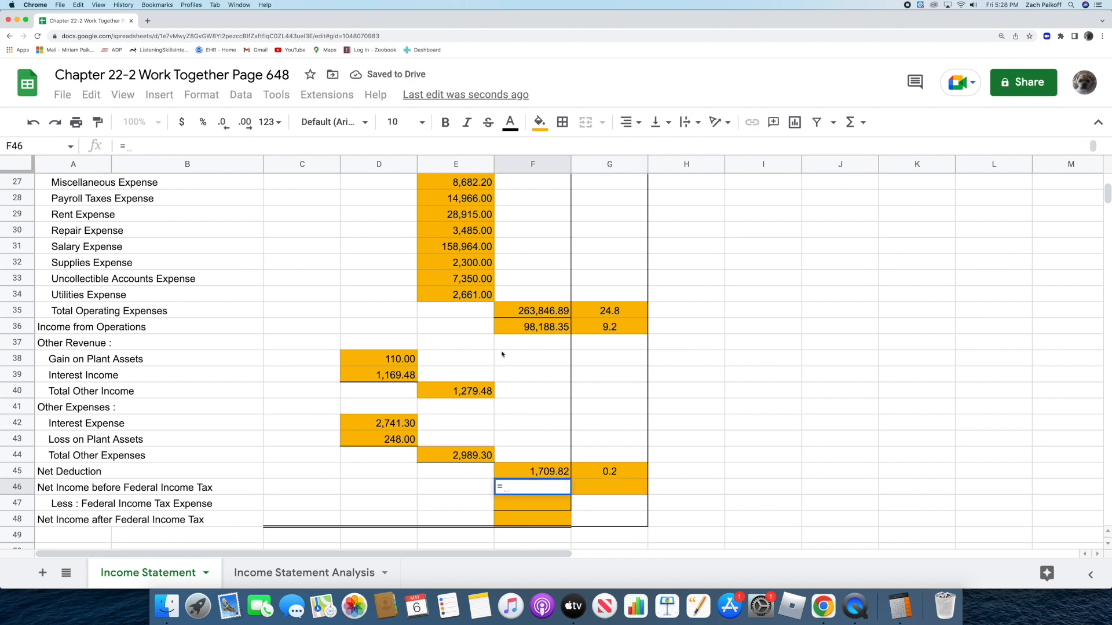
pyautogui.click(509, 332)
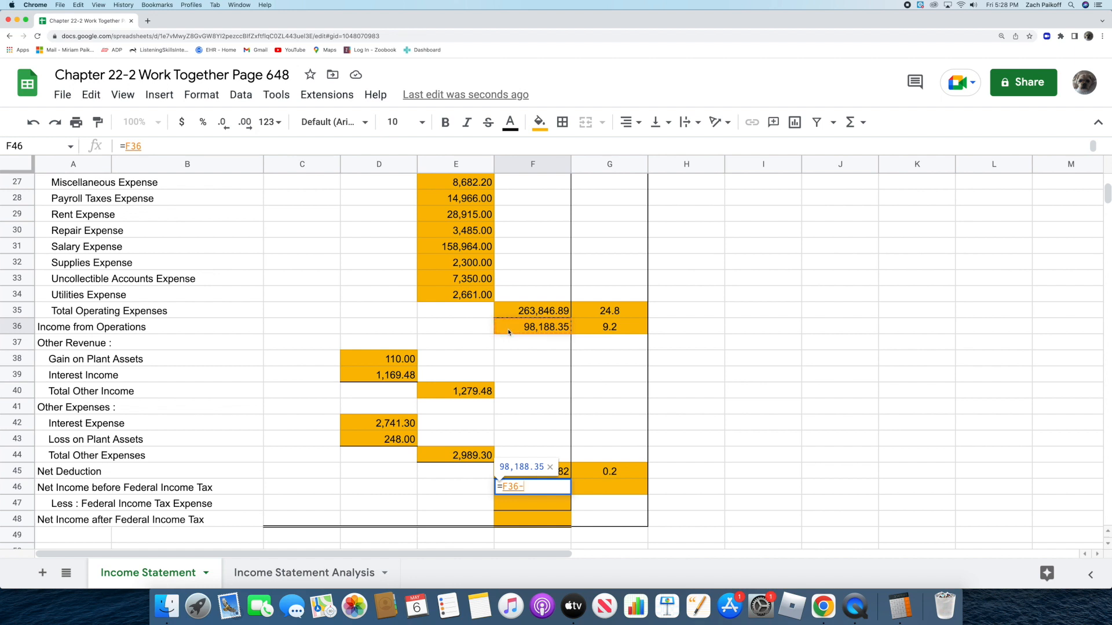
pyautogui.write('-')
pyautogui.click(506, 471)
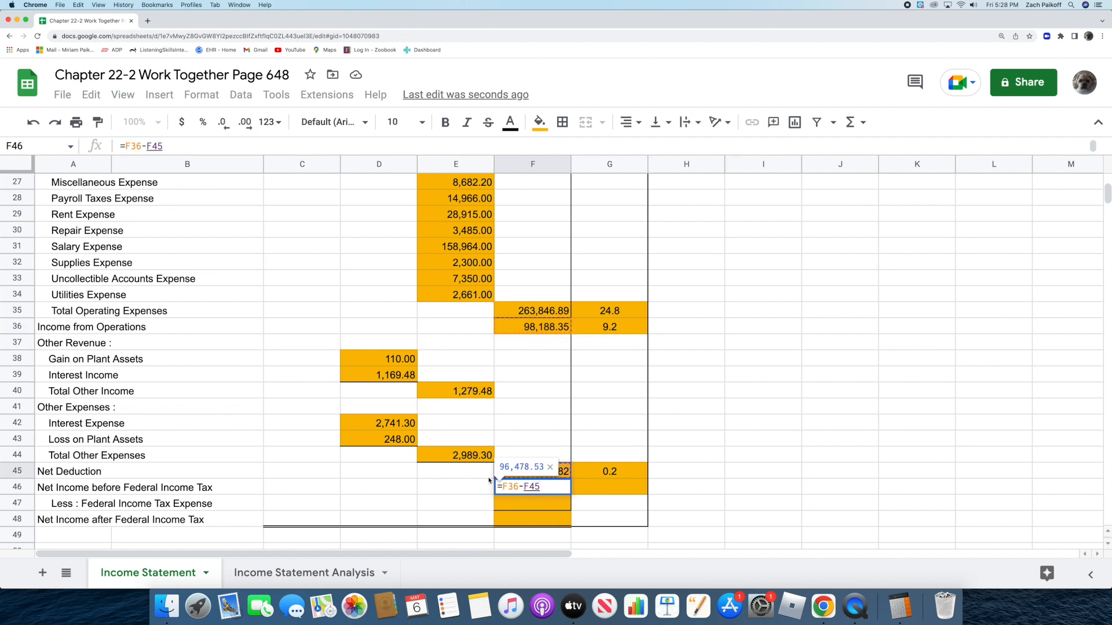
pyautogui.press('Return')
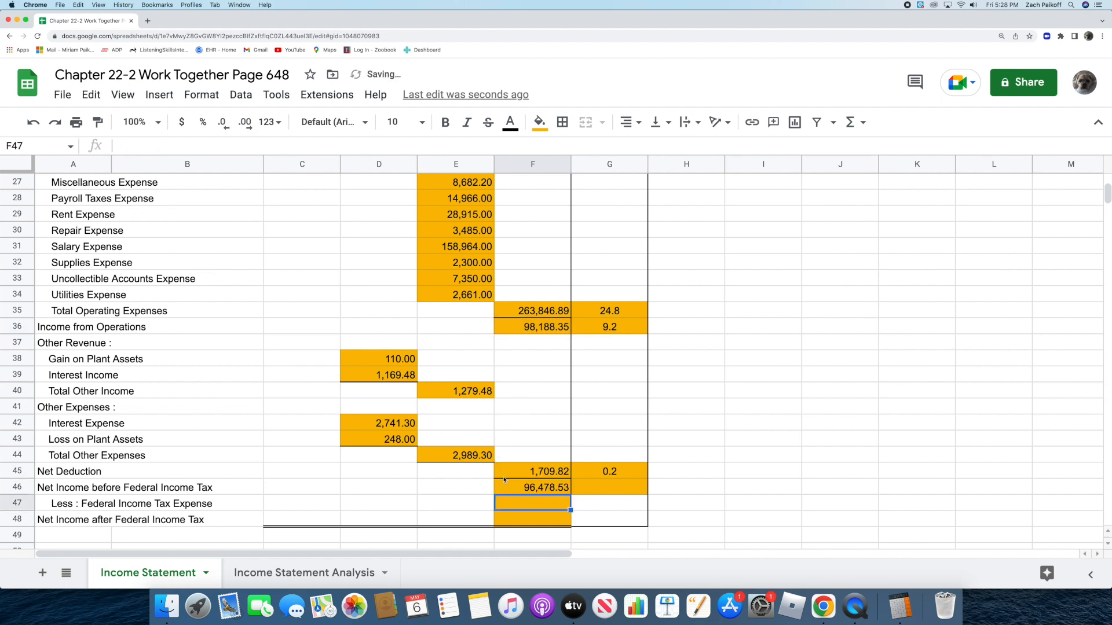
# Step: In Calculator, divide Net Income before Federal Income Tax, 96478.53, by Net Sales, 1065500.30, and return to the spreadsheet
pyautogui.click(898, 602)
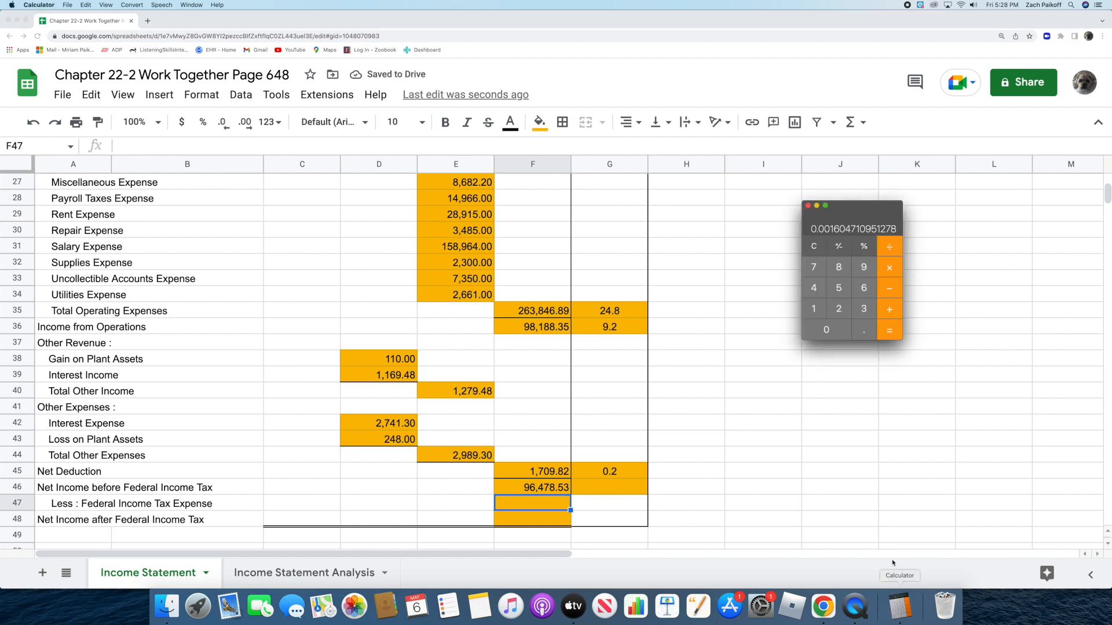
pyautogui.click(814, 246)
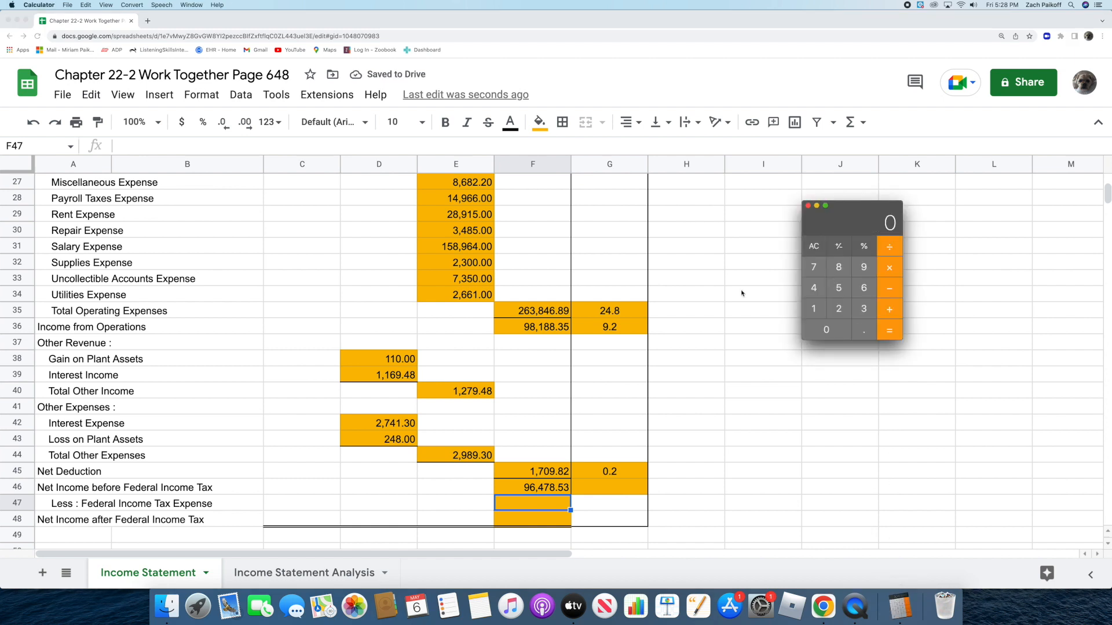
pyautogui.write('96478.53')
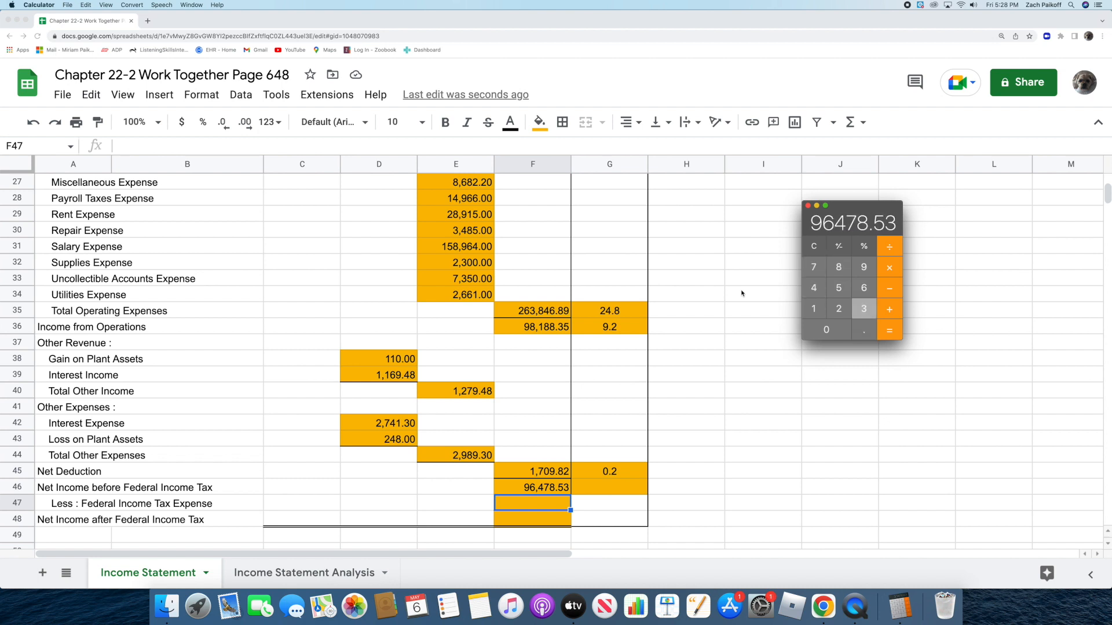
pyautogui.press('/')
pyautogui.write('1065500.30')
pyautogui.press('Return')
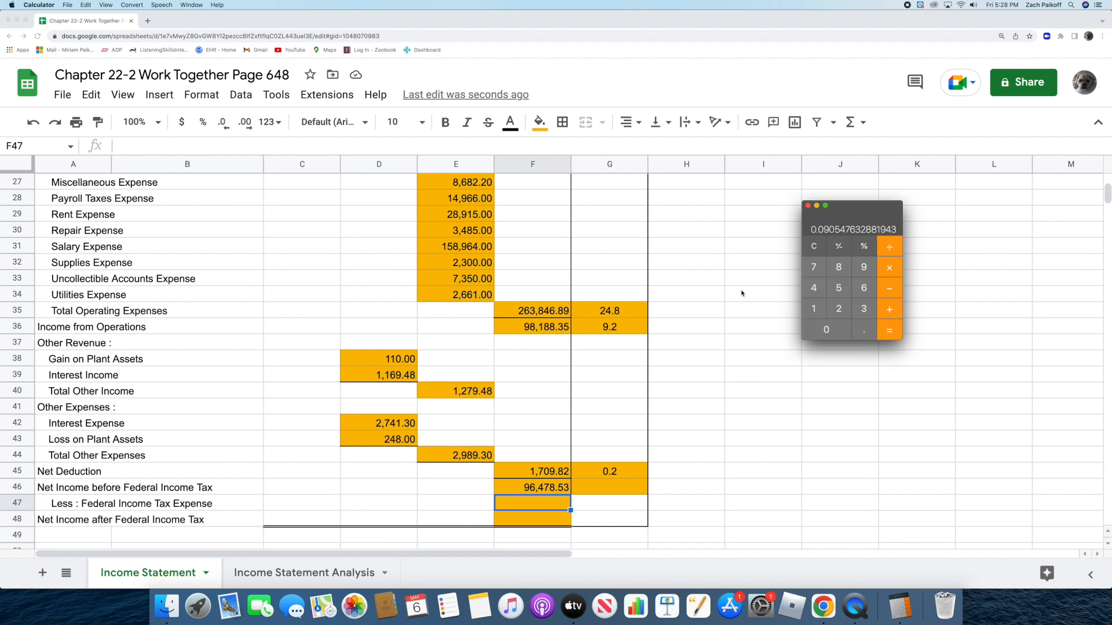
pyautogui.press('super+q')
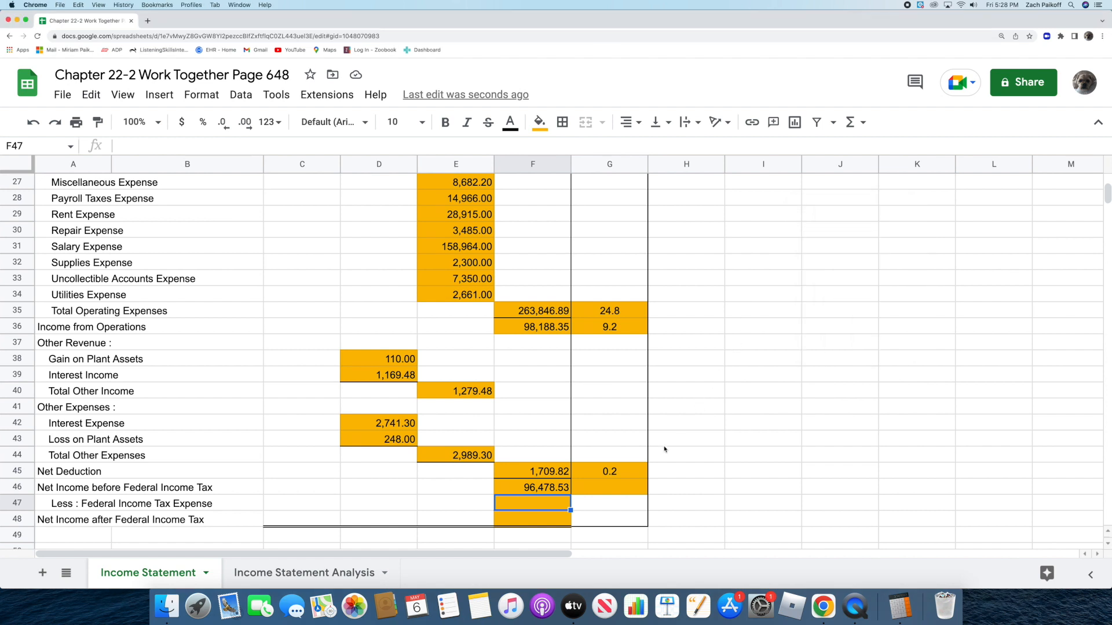
# Step: Enter 9.1 in G46 as the percentage of net sales for Net Income before Federal Income Tax
pyautogui.doubleClick(631, 488)
pyautogui.write('9.1')
pyautogui.press('Return')
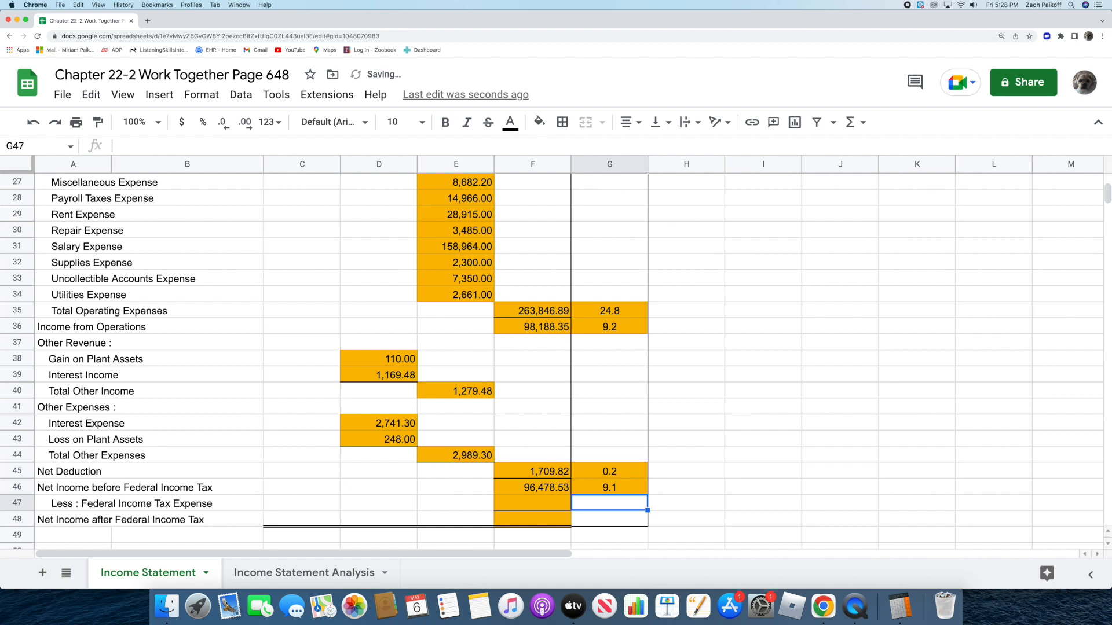
# Step: Enter 21,052.70 in F47 as the Federal Income Tax Expense
pyautogui.click(551, 503)
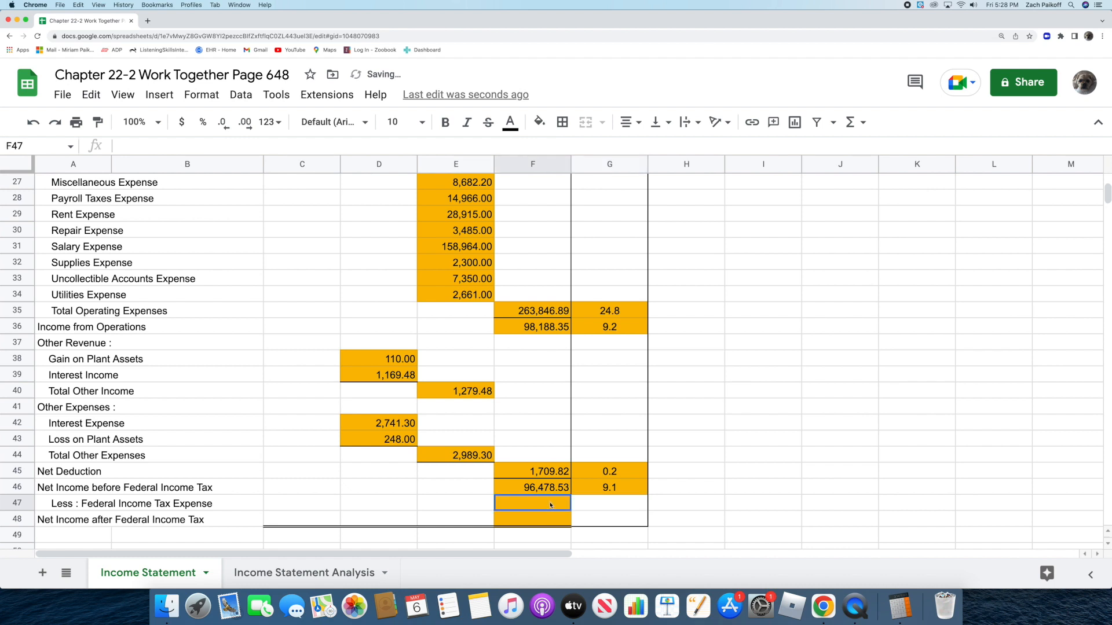
pyautogui.write('21')
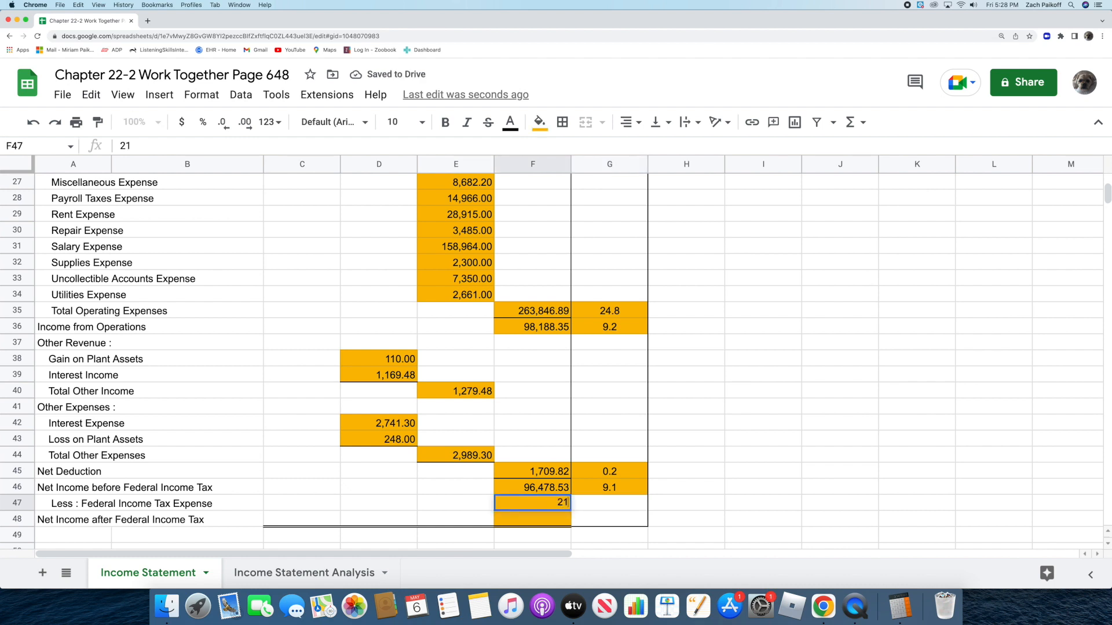
pyautogui.write(',052.70')
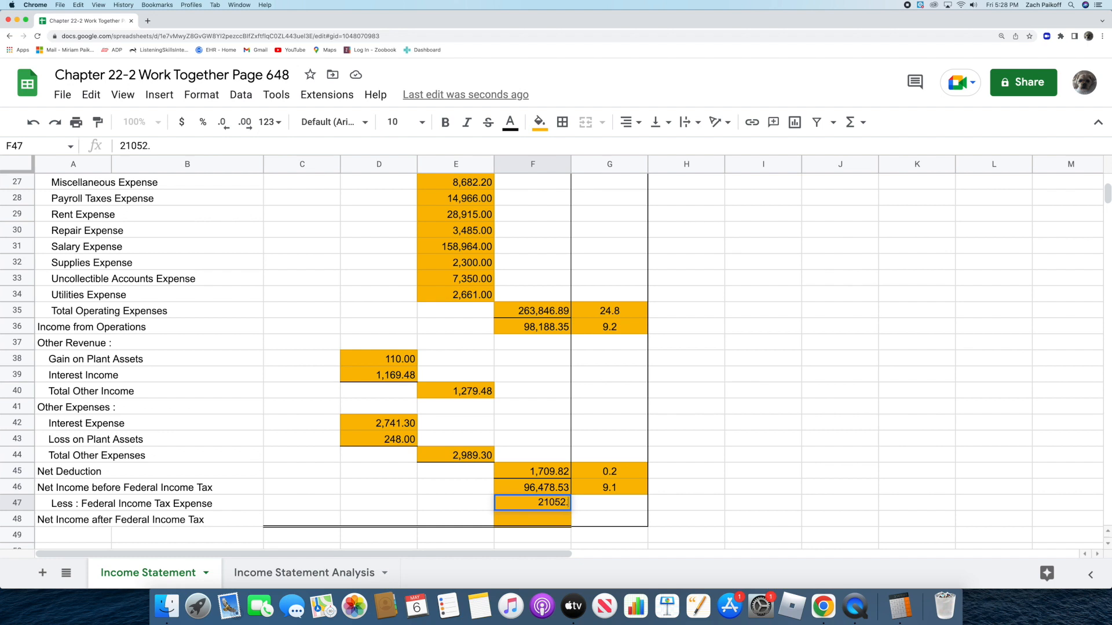
pyautogui.press('Return')
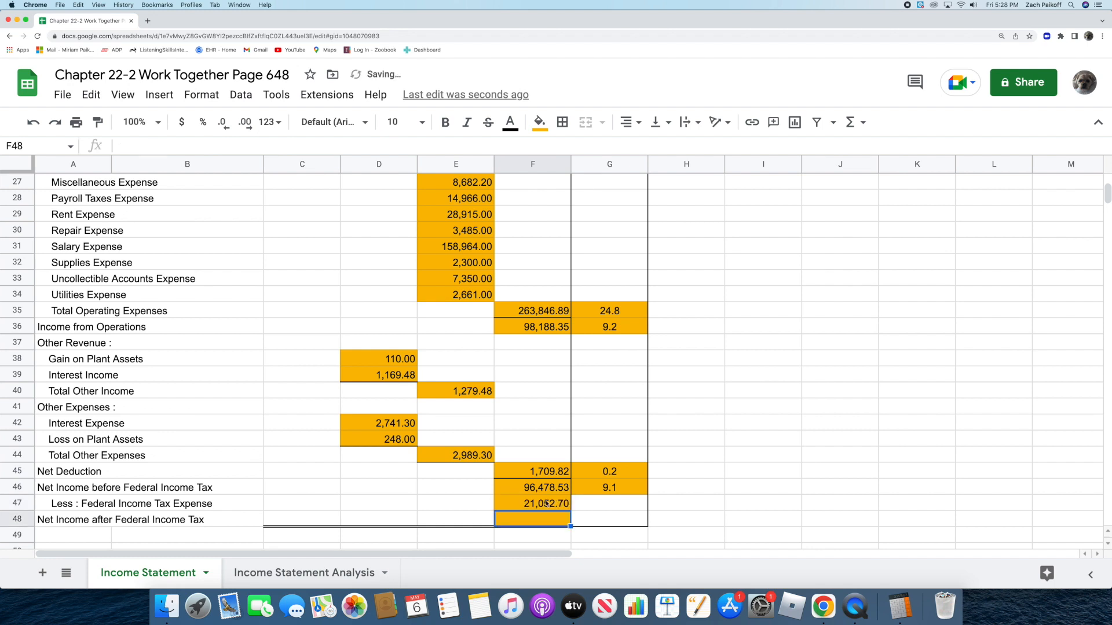
# Step: Calculate Net Income after Federal Income Tax in F48 by subtracting the tax expense with =F46-F47
pyautogui.doubleClick(527, 518)
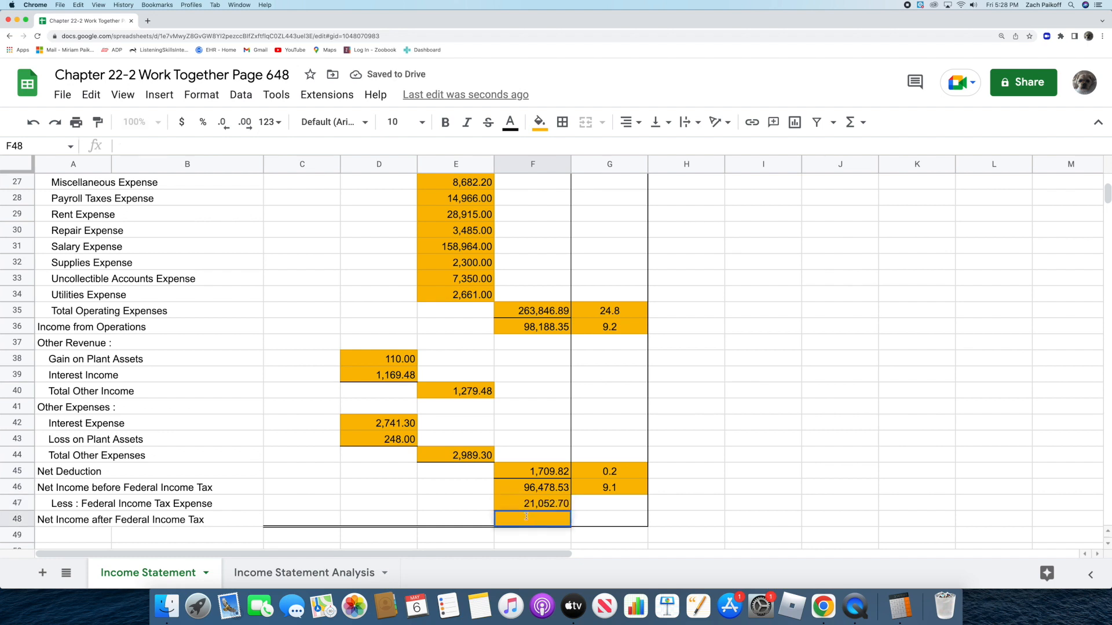
pyautogui.write('=')
pyautogui.click(503, 490)
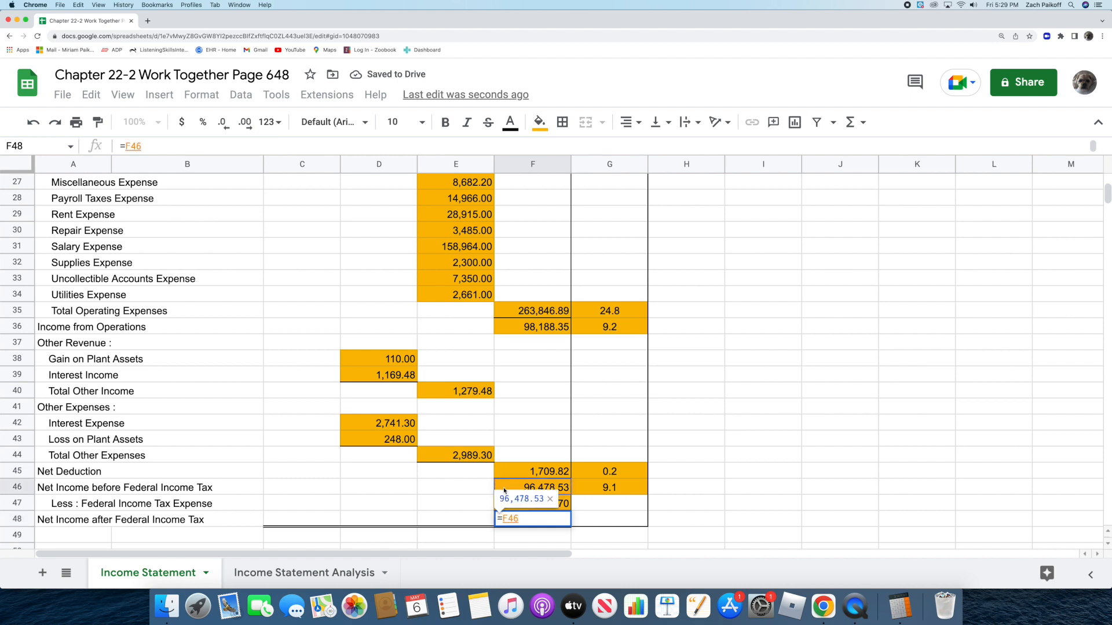
pyautogui.write('-')
pyautogui.click(504, 502)
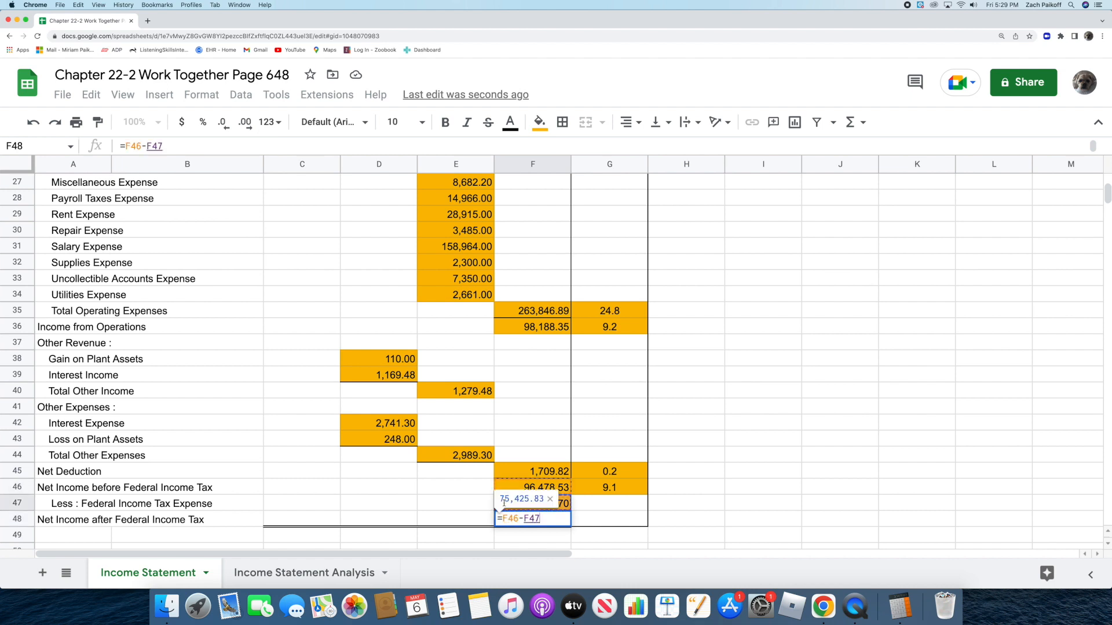
pyautogui.press('Return')
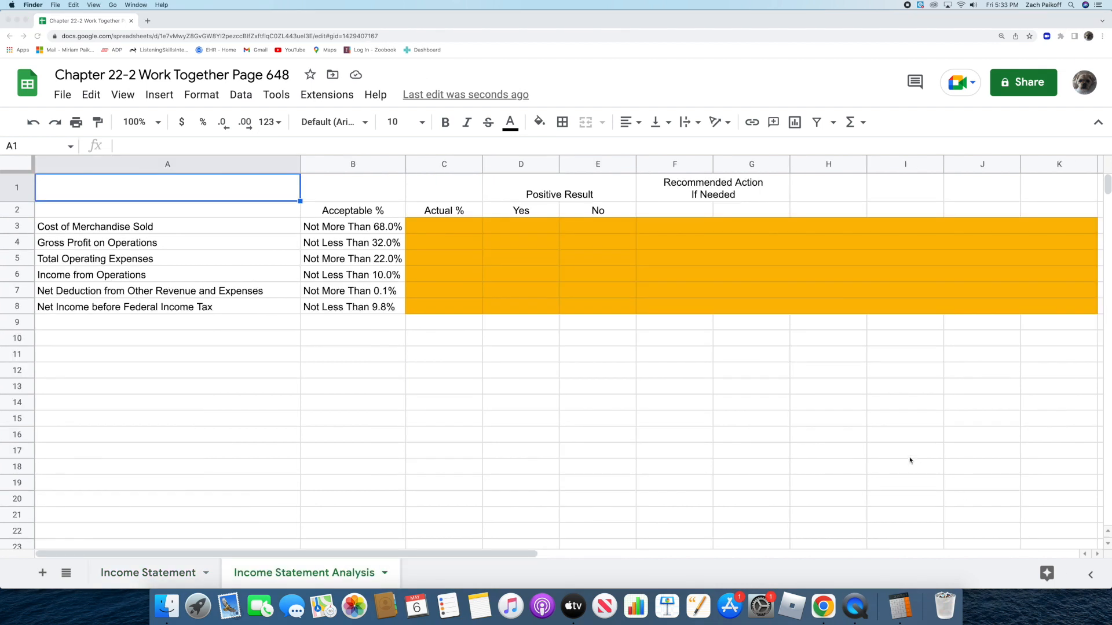
# Step: Enter 66.0% in C3 as the actual percentage for Cost of Merchandise Sold on the Income Statement Analysis sheet
pyautogui.doubleClick(463, 225)
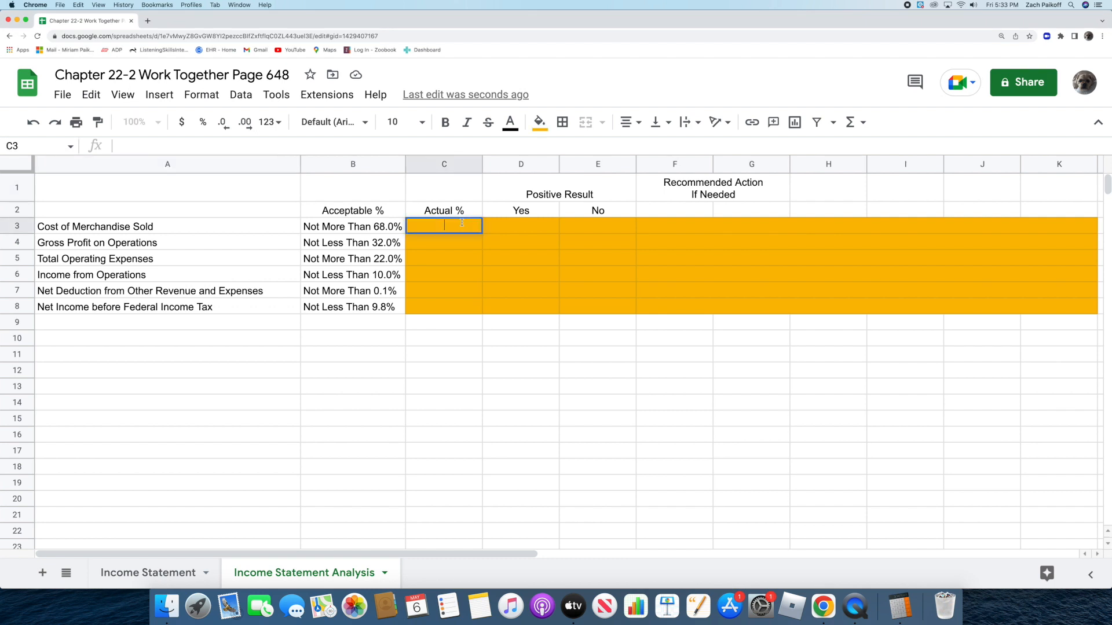
pyautogui.write('66.0%')
pyautogui.press('Return')
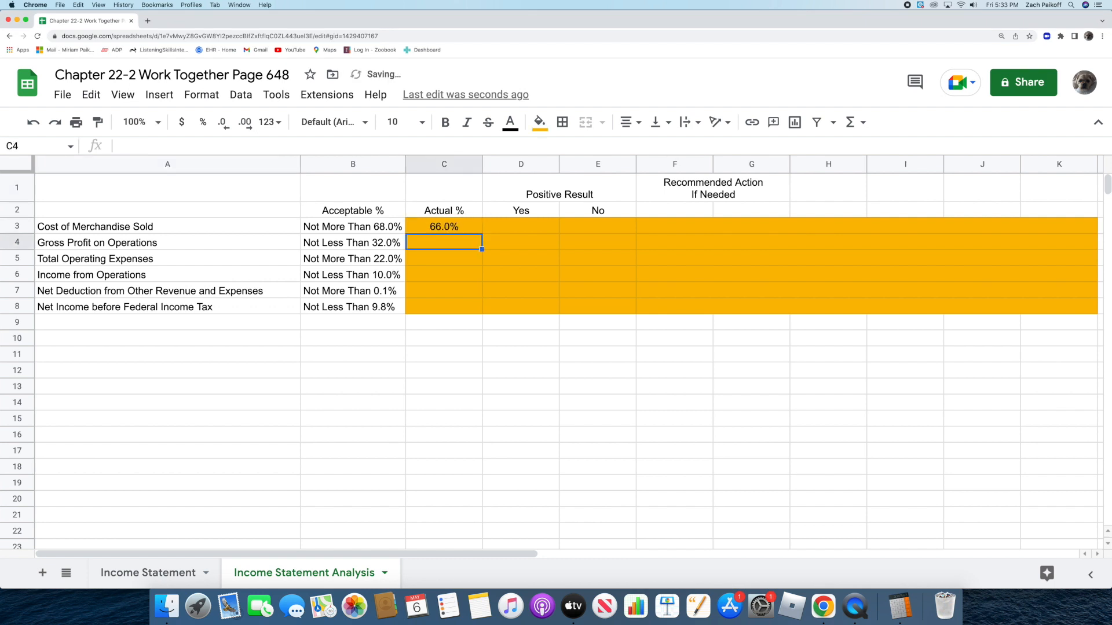
# Step: For Cost of Merchandise Sold, insert a ticked checkbox under Yes in D3 and enter "None." as the recommended action
pyautogui.click(504, 226)
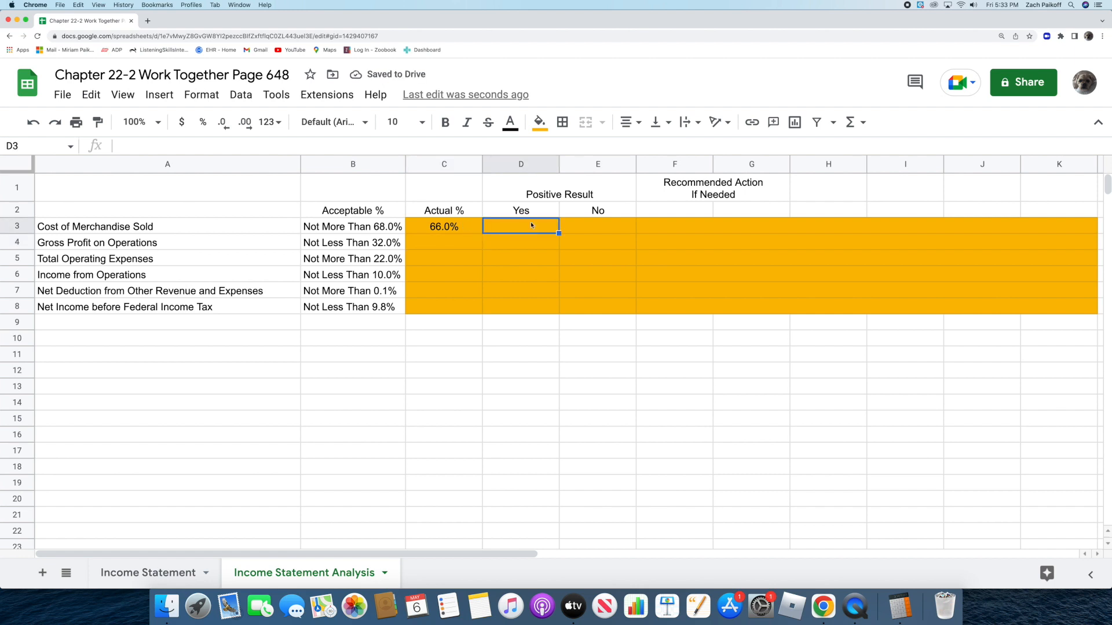
pyautogui.click(159, 95)
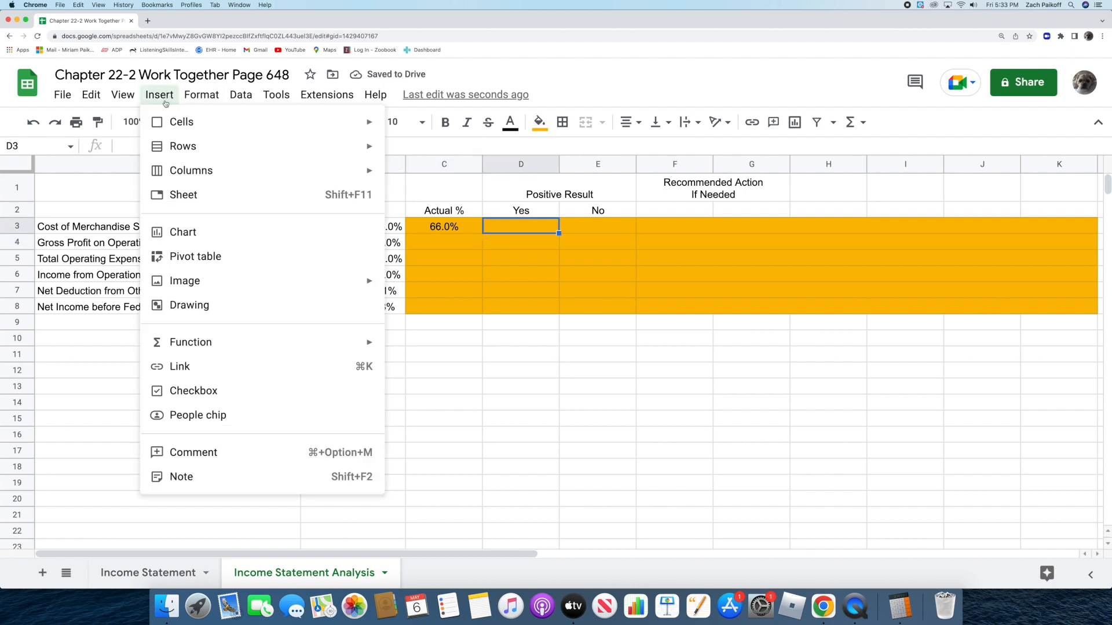
pyautogui.click(227, 393)
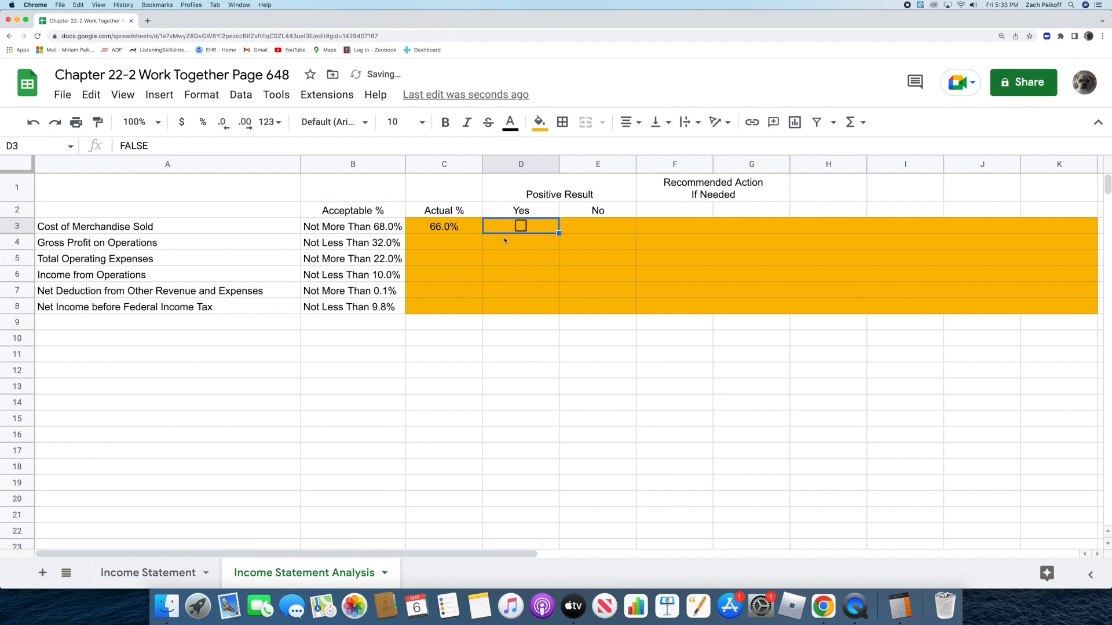
pyautogui.click(521, 227)
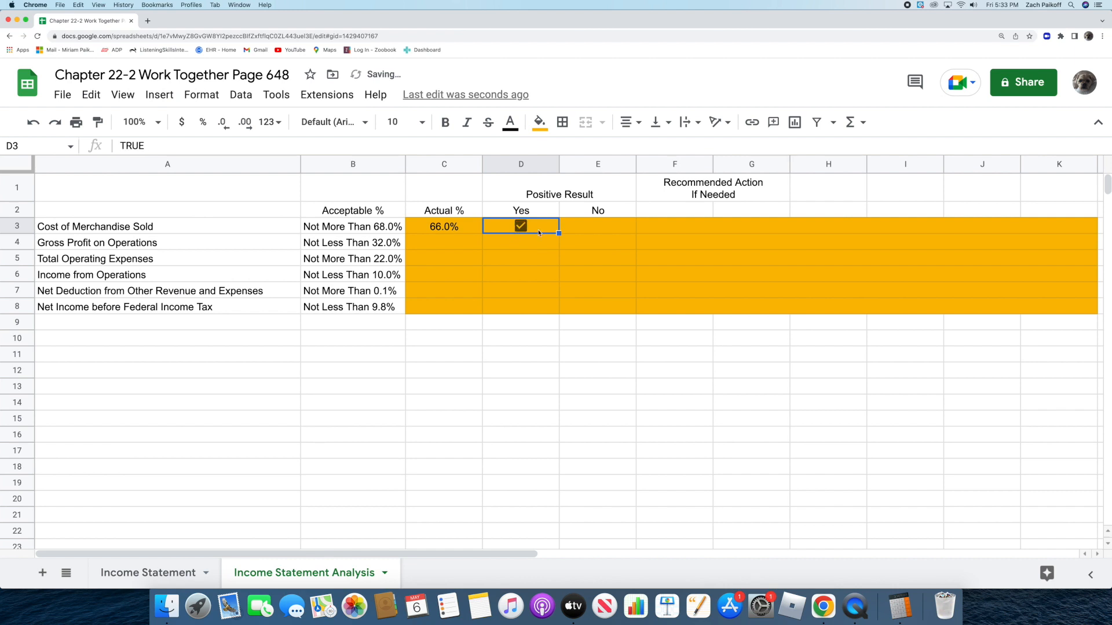
pyautogui.doubleClick(723, 227)
pyautogui.write('None.')
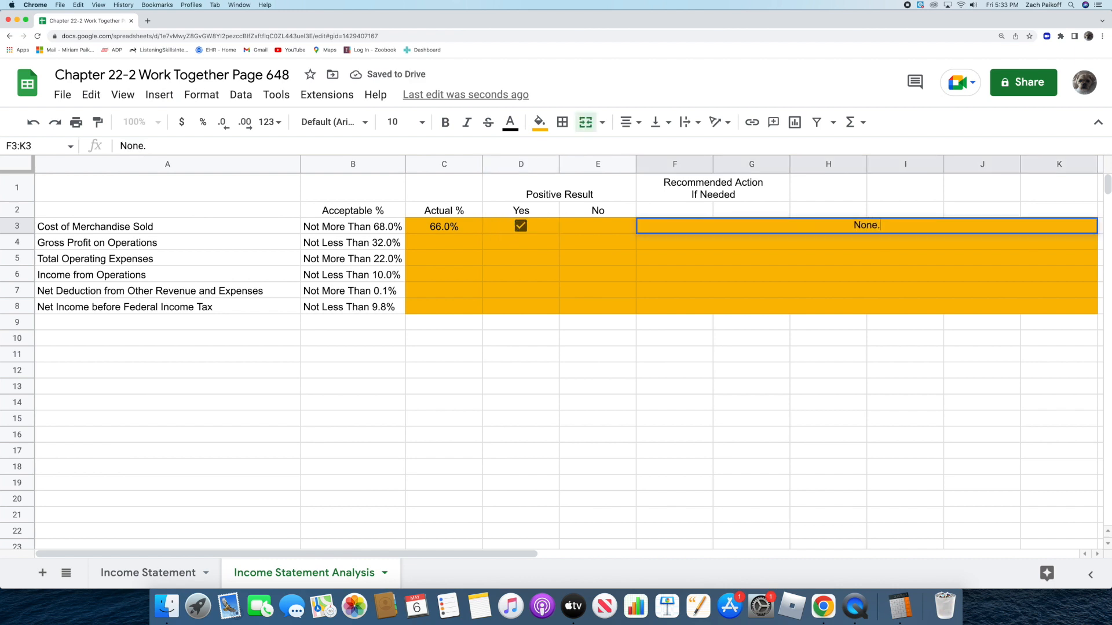
pyautogui.press('Return')
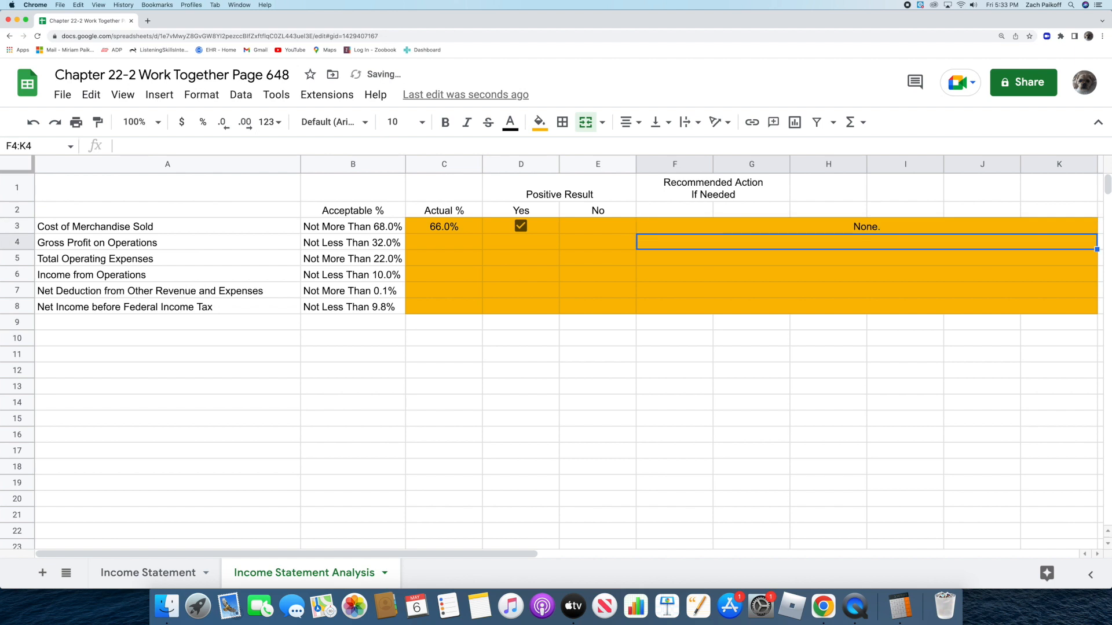
# Step: Enter 34.0% in C4 as the actual percentage for Gross Profit on Operations
pyautogui.doubleClick(465, 245)
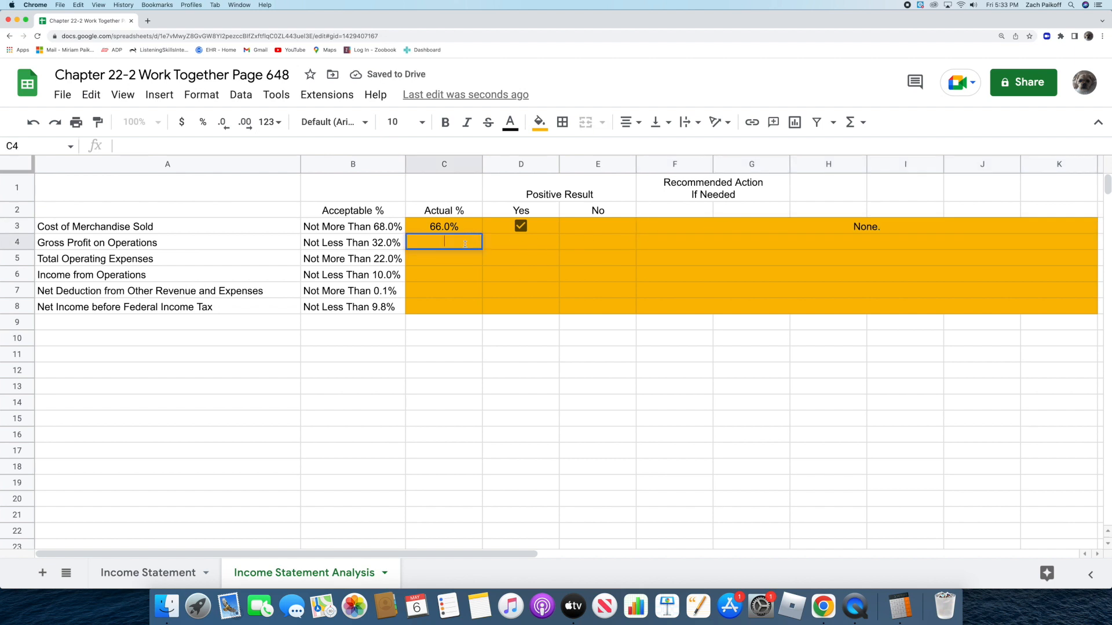
pyautogui.write('34.0')
pyautogui.press('Return')
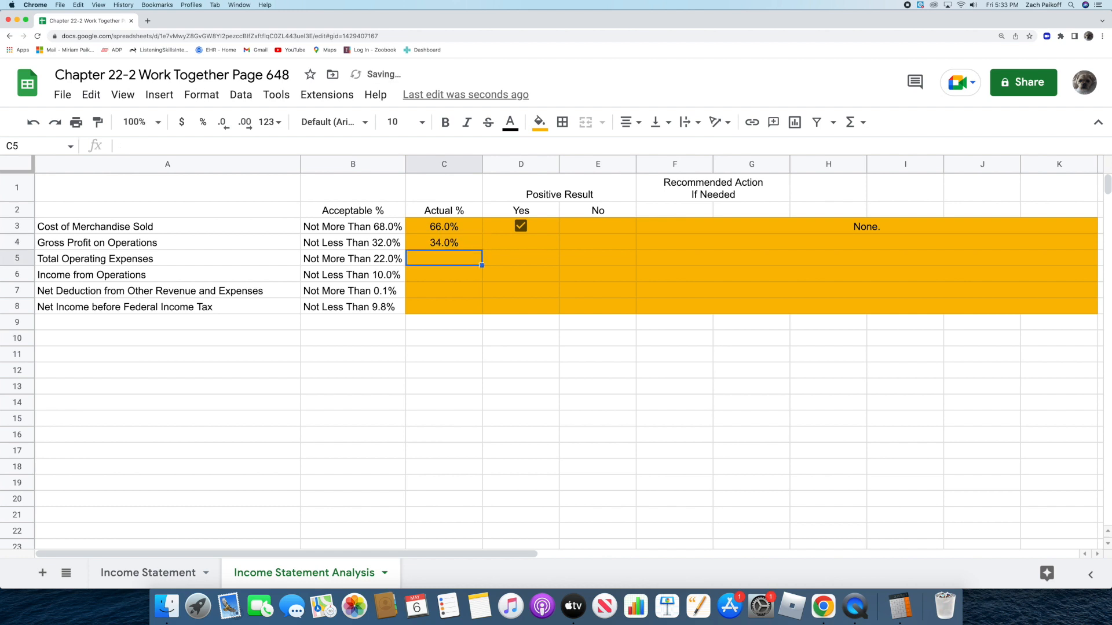
# Step: For Gross Profit on Operations, insert a ticked checkbox under Yes in D4 and enter "None." as the recommended action
pyautogui.click(514, 245)
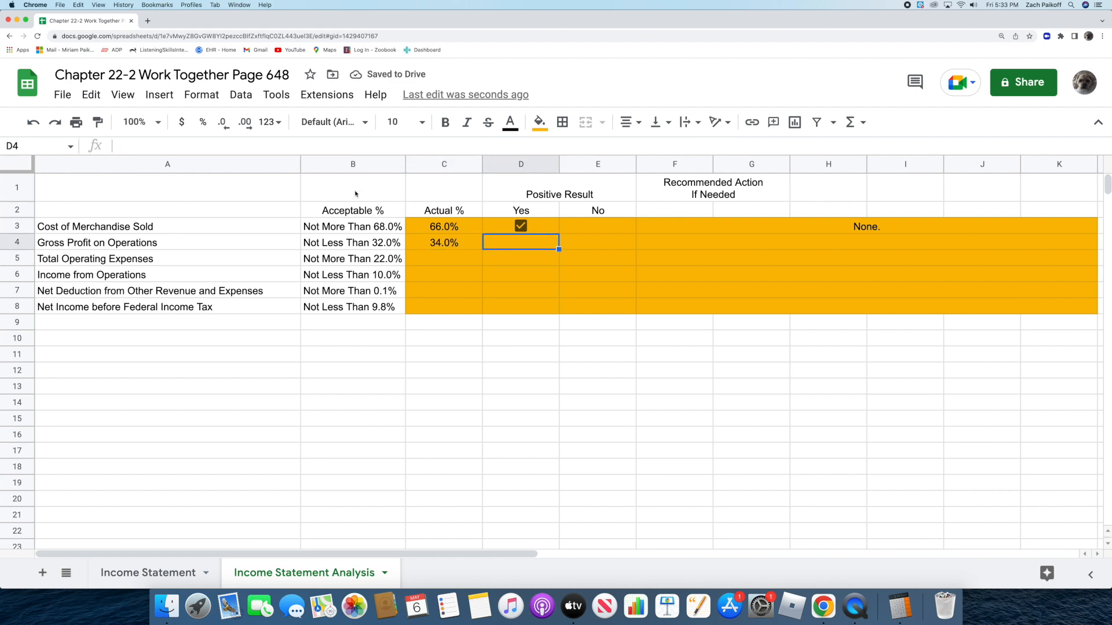
pyautogui.click(159, 94)
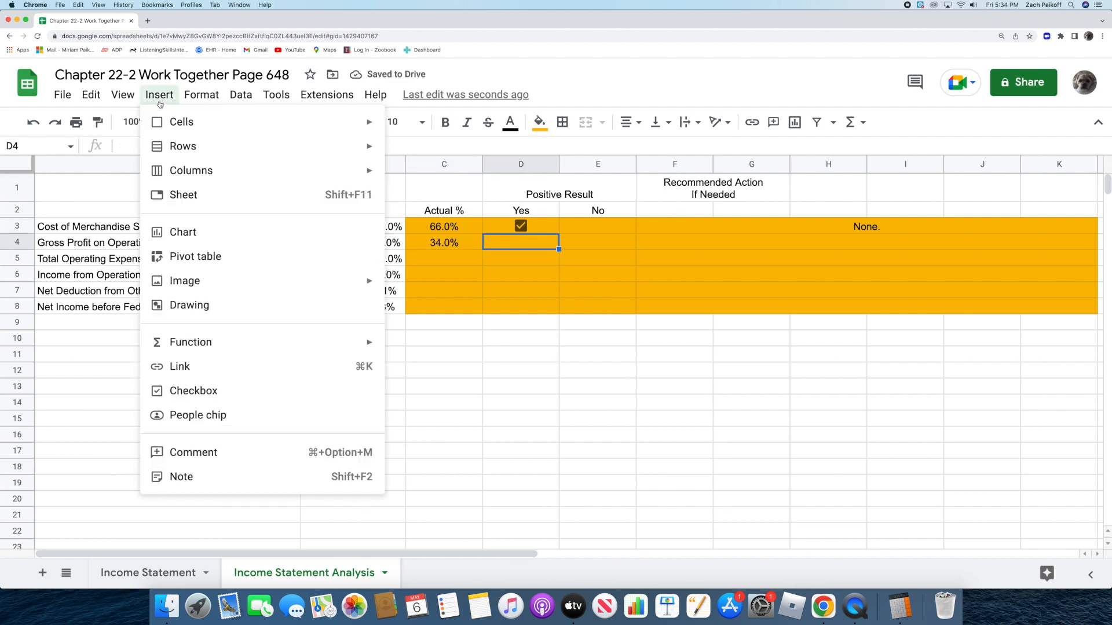
pyautogui.click(202, 391)
pyautogui.click(521, 243)
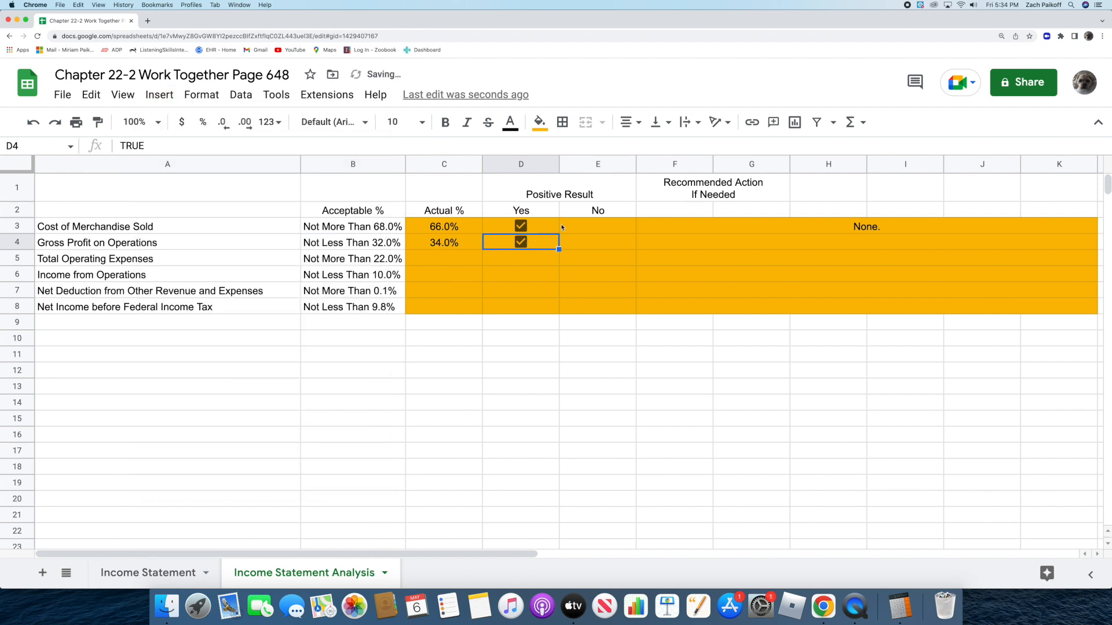
pyautogui.doubleClick(722, 243)
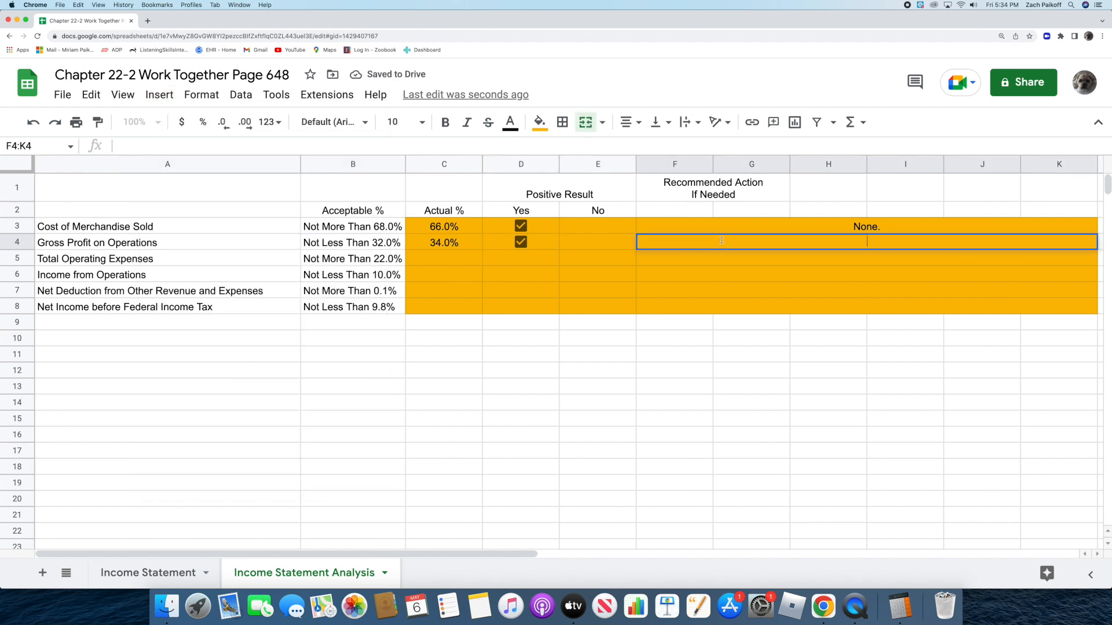
pyautogui.write('None.')
pyautogui.press('Return')
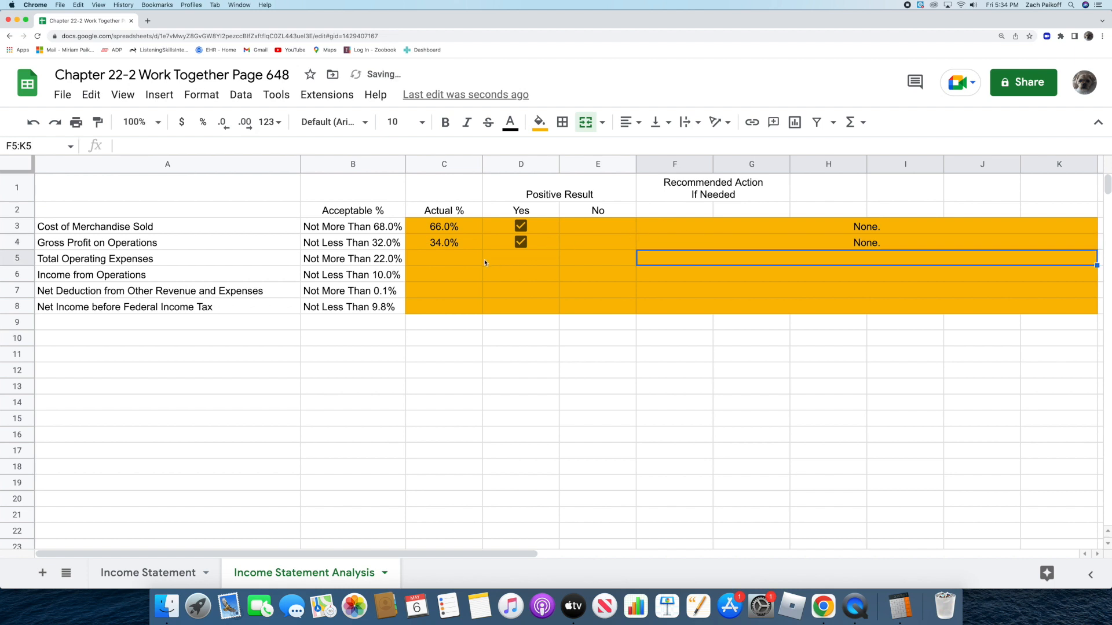
# Step: For Total Operating Expenses, enter 24.8% in C5 as the actual percentage and insert a ticked checkbox under No in E5
pyautogui.click(467, 262)
pyautogui.write('2')
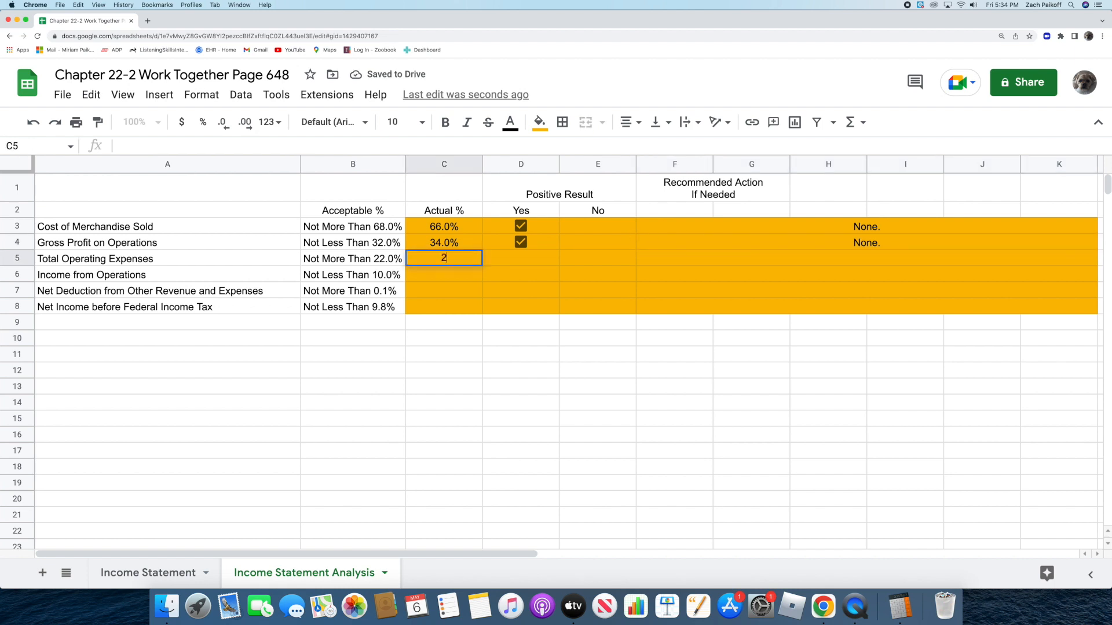
pyautogui.write('4.8%')
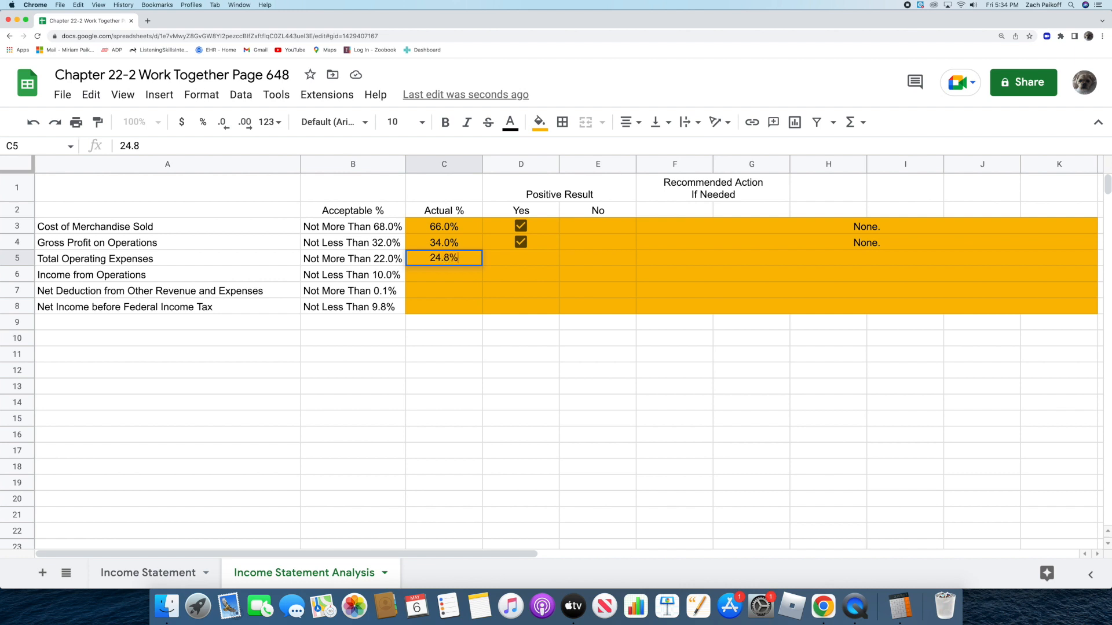
pyautogui.press('Return')
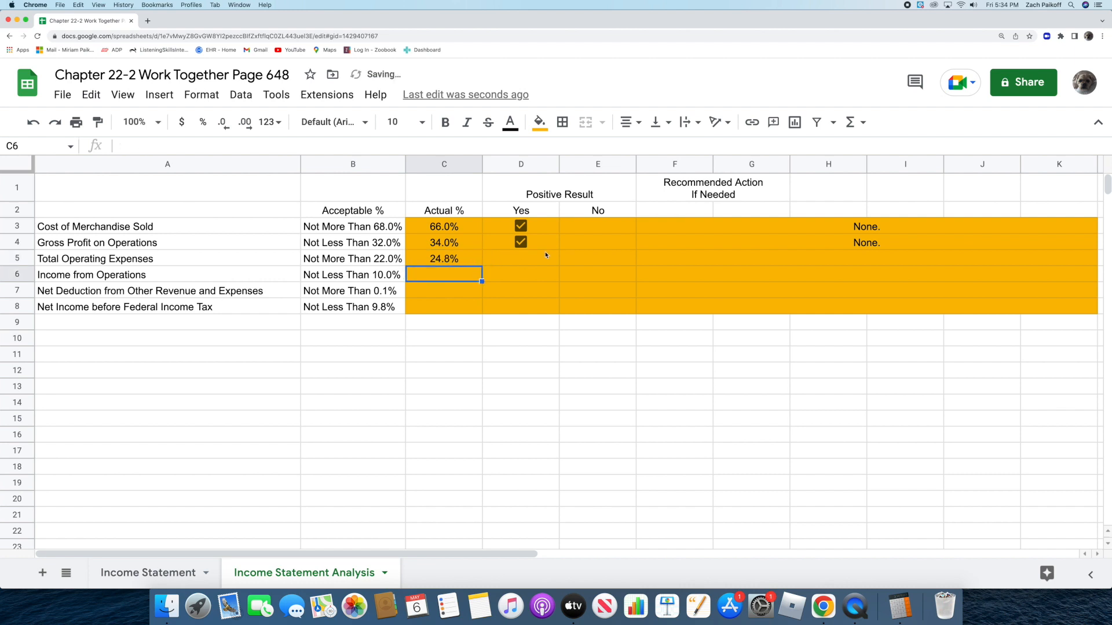
pyautogui.click(586, 261)
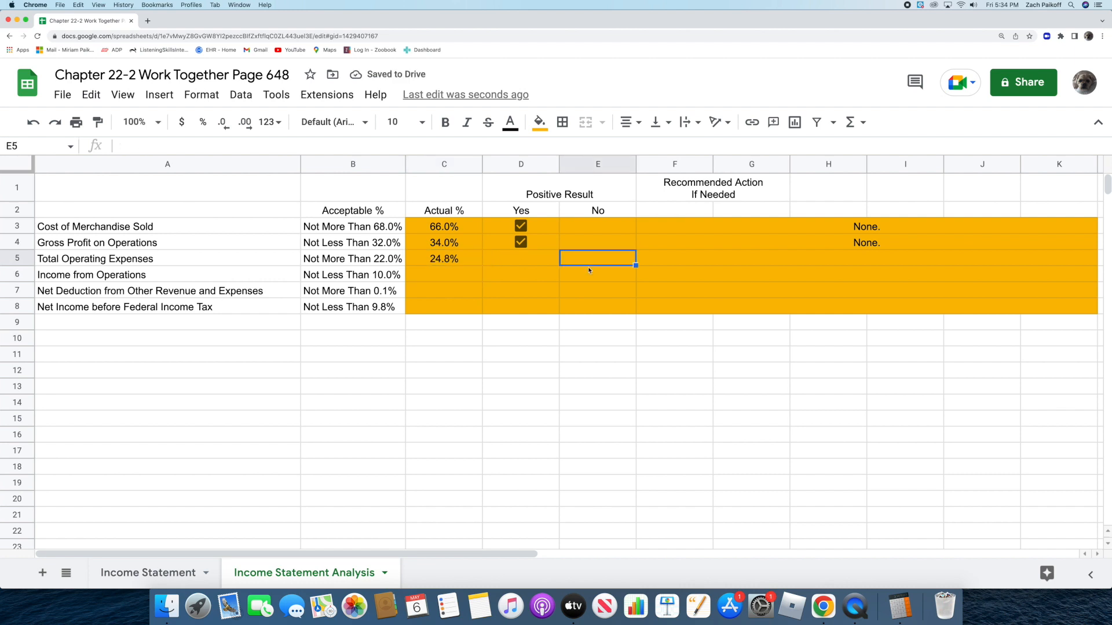
pyautogui.click(159, 94)
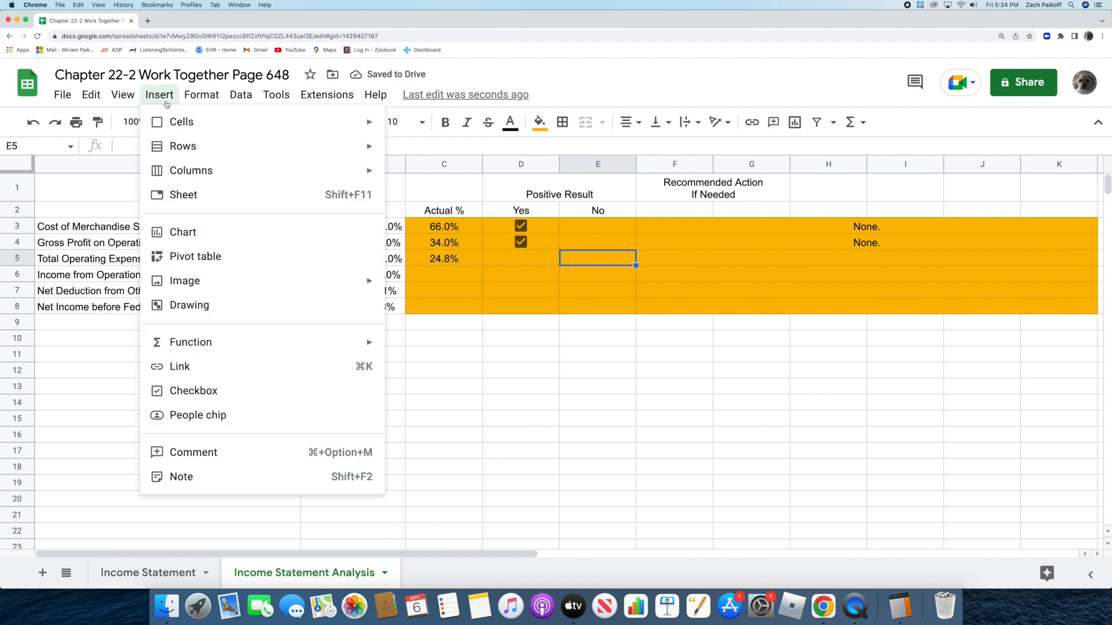
pyautogui.click(216, 389)
pyautogui.click(601, 260)
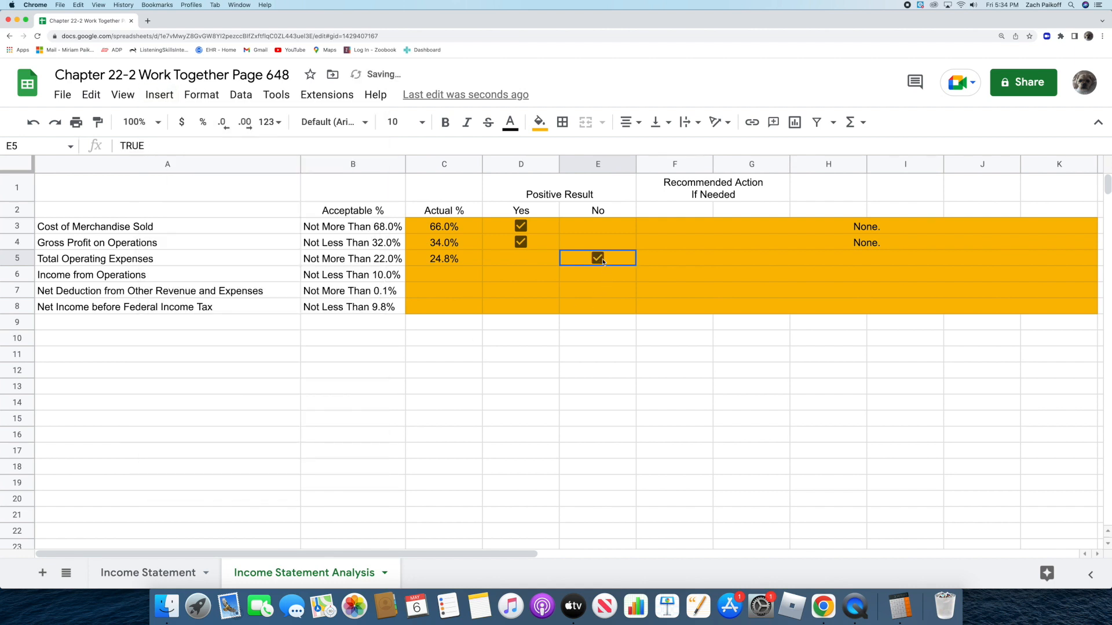
# Step: Enter "Review and identify excessive expenses so they may be controlled." as the recommended action for Total Operating Expenses
pyautogui.click(714, 260)
pyautogui.write('Review a')
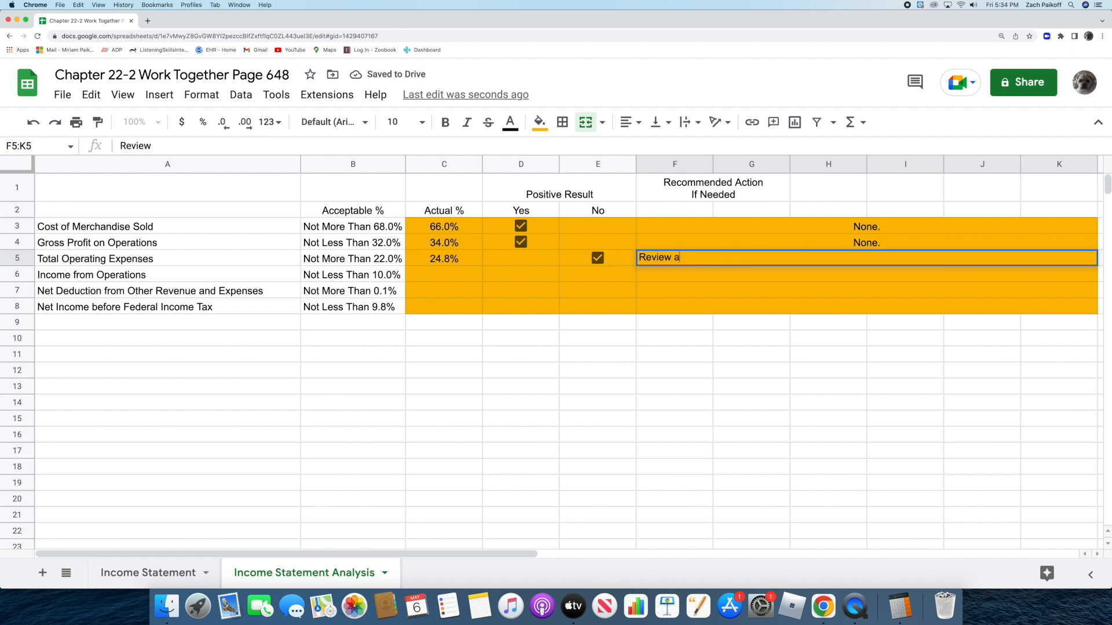
pyautogui.write('nd identify excessive e')
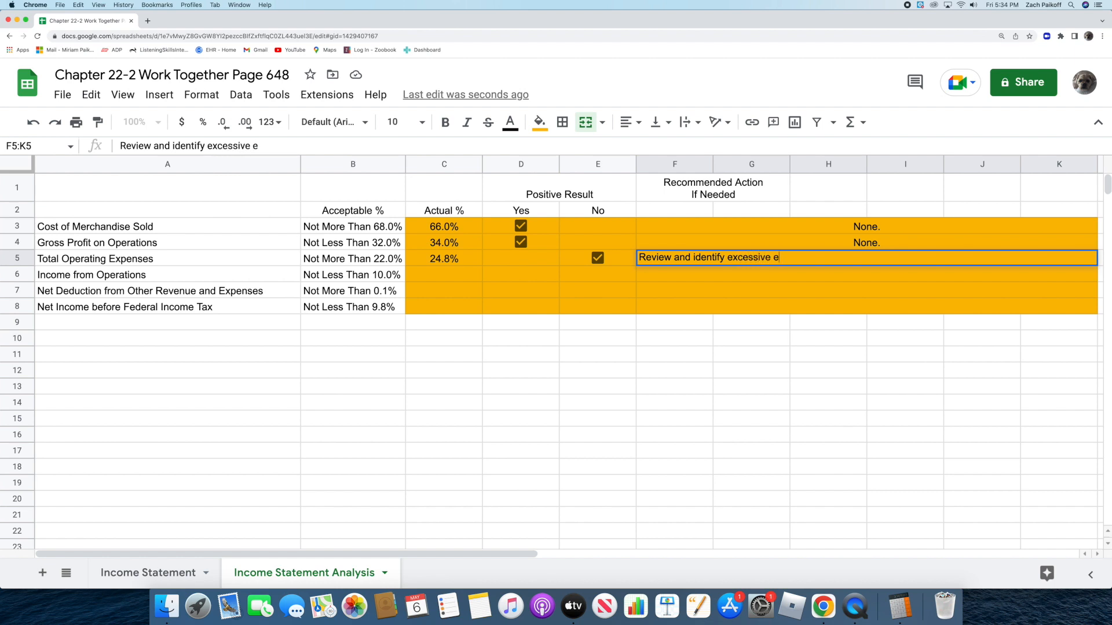
pyautogui.write('xpenses so they ma')
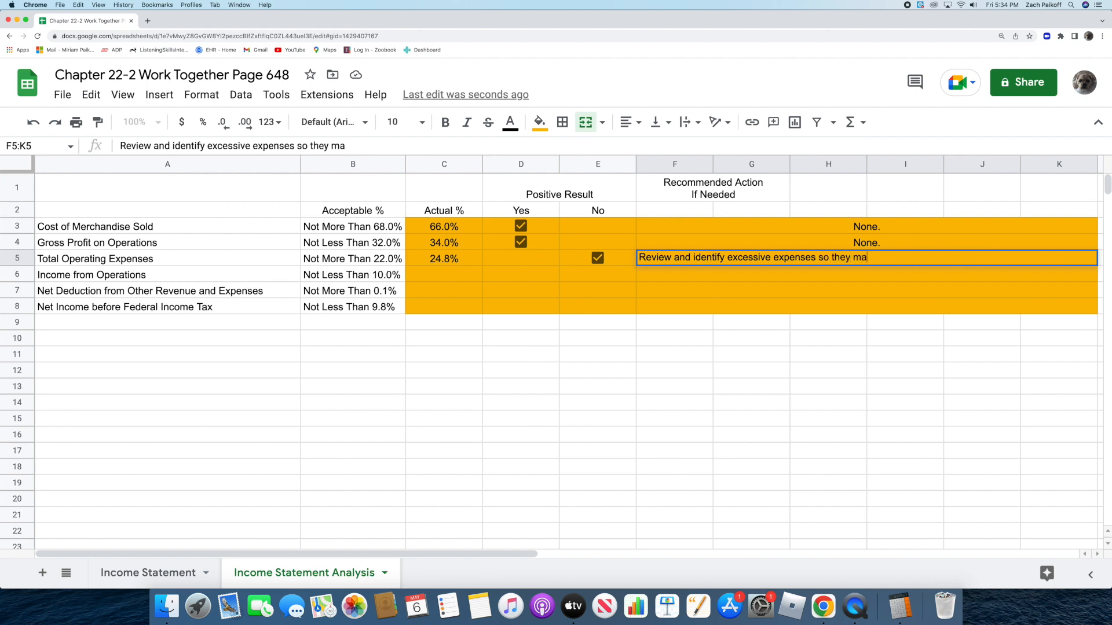
pyautogui.write('y be controlled.')
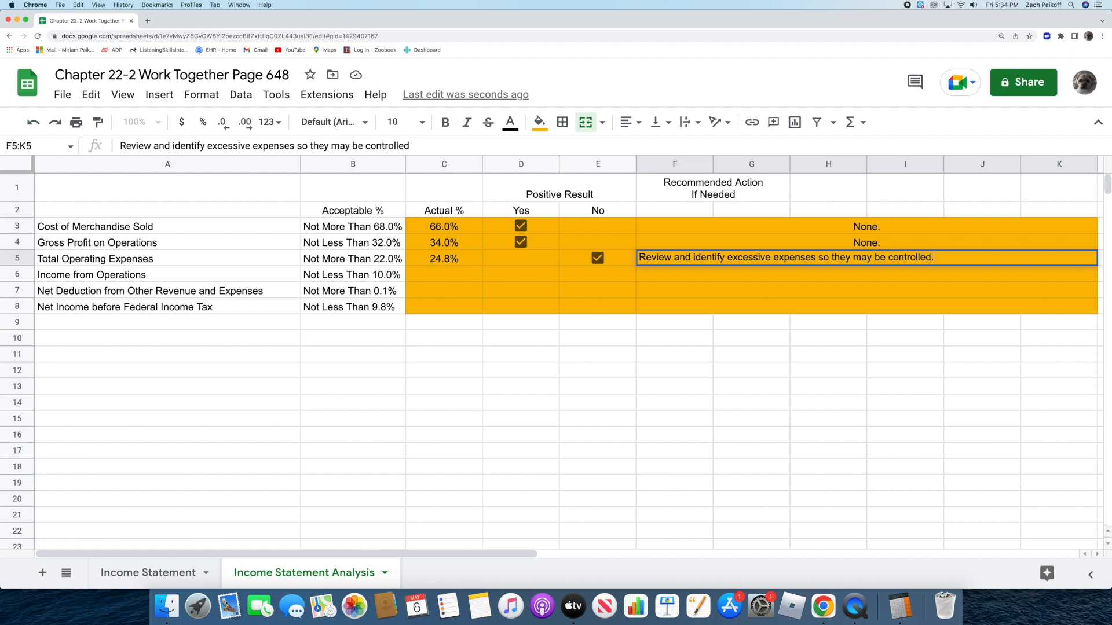
pyautogui.press('Return')
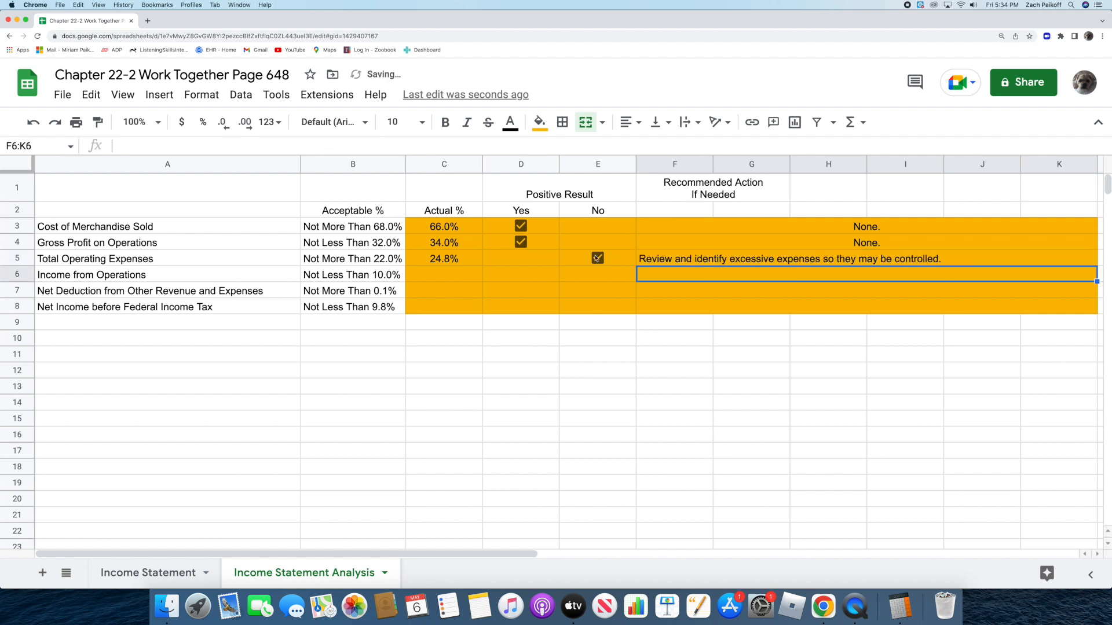
# Step: For Income from Operations, enter 9.2% in C6 as the actual percentage and insert a ticked checkbox under No in E6
pyautogui.doubleClick(466, 278)
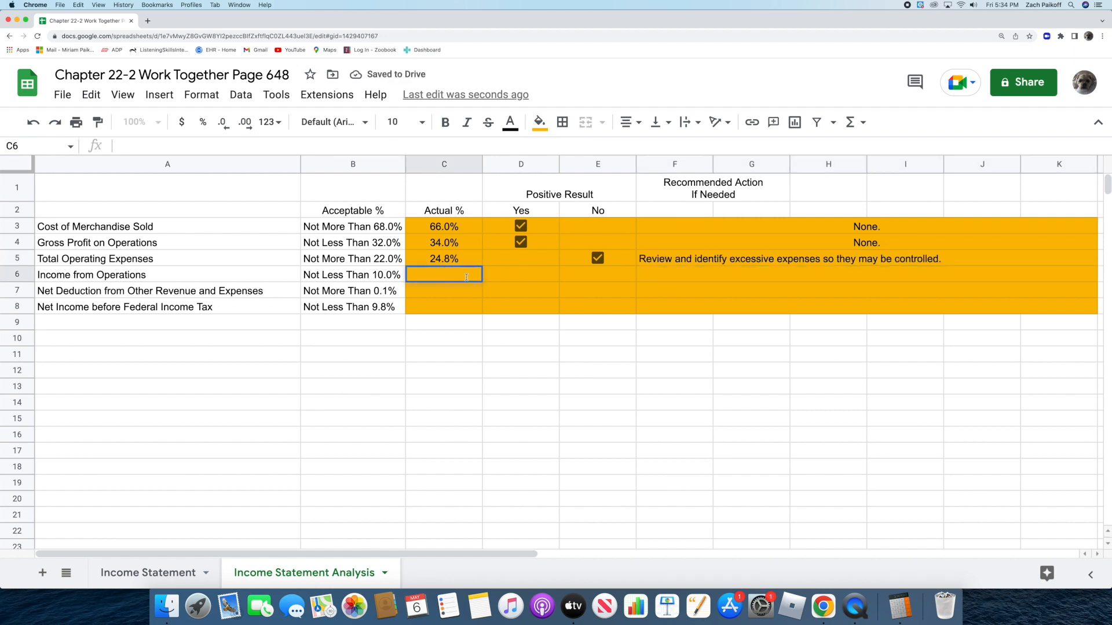
pyautogui.write('9.2%')
pyautogui.press('Return')
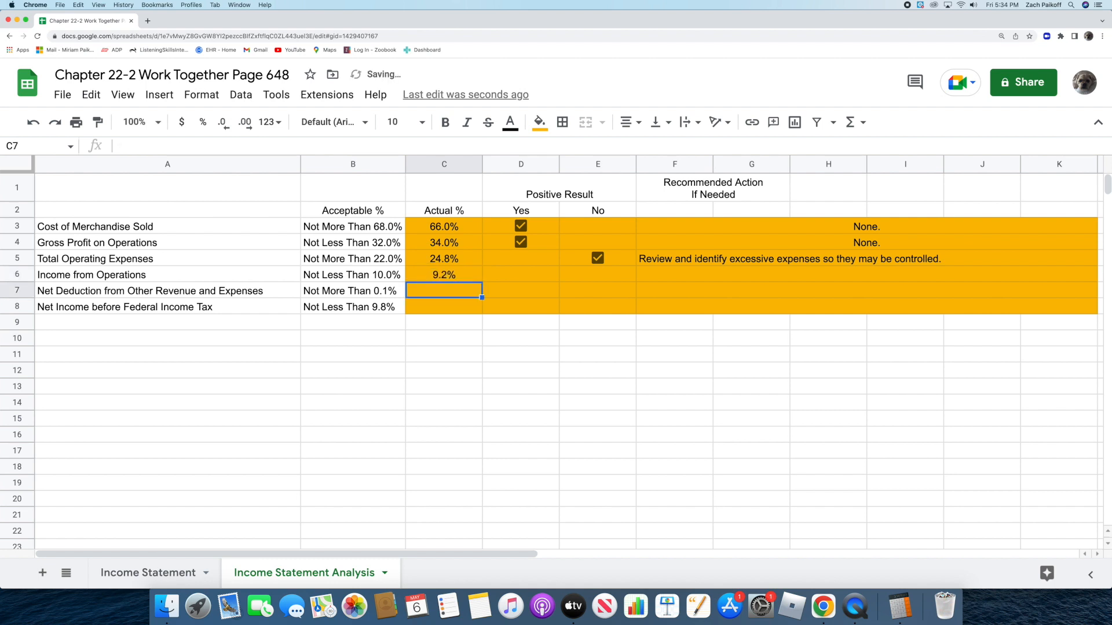
pyautogui.click(571, 272)
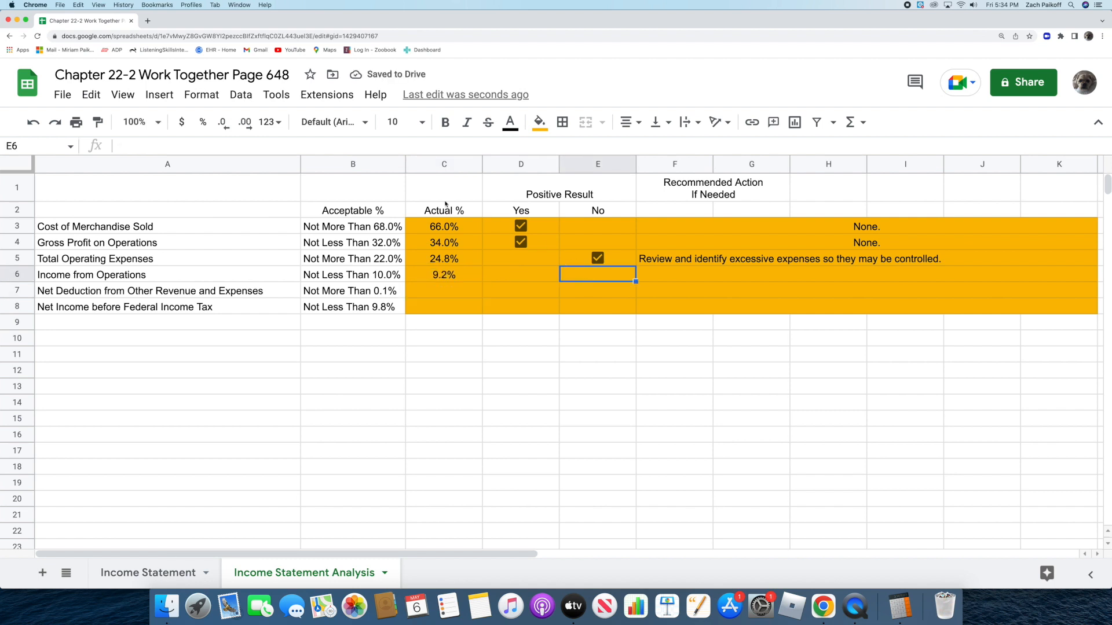
pyautogui.click(170, 96)
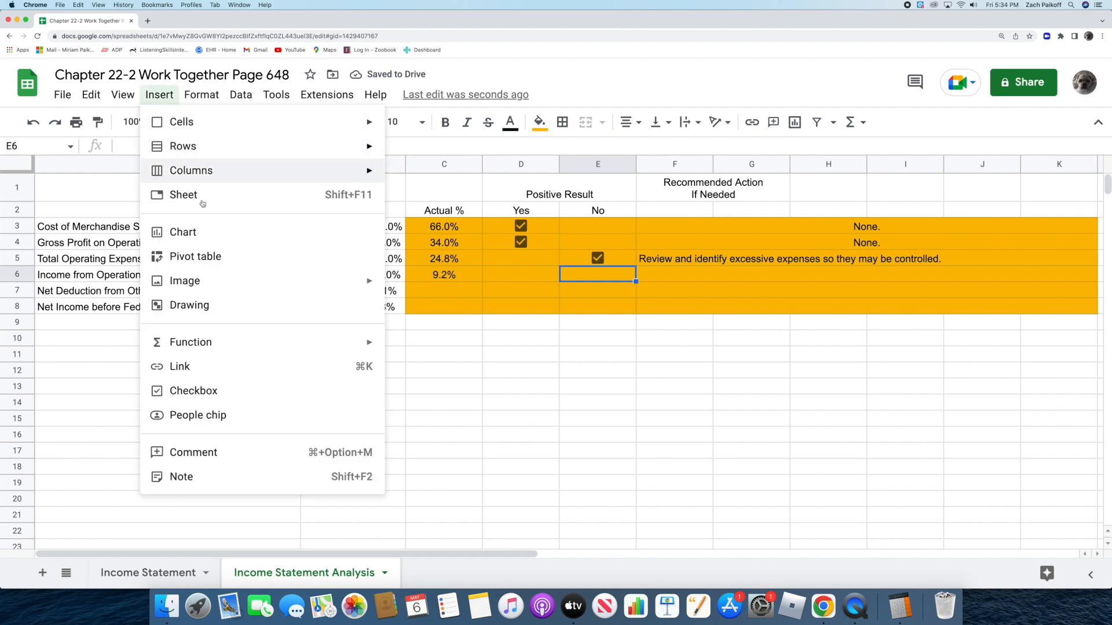
pyautogui.click(253, 390)
pyautogui.click(598, 274)
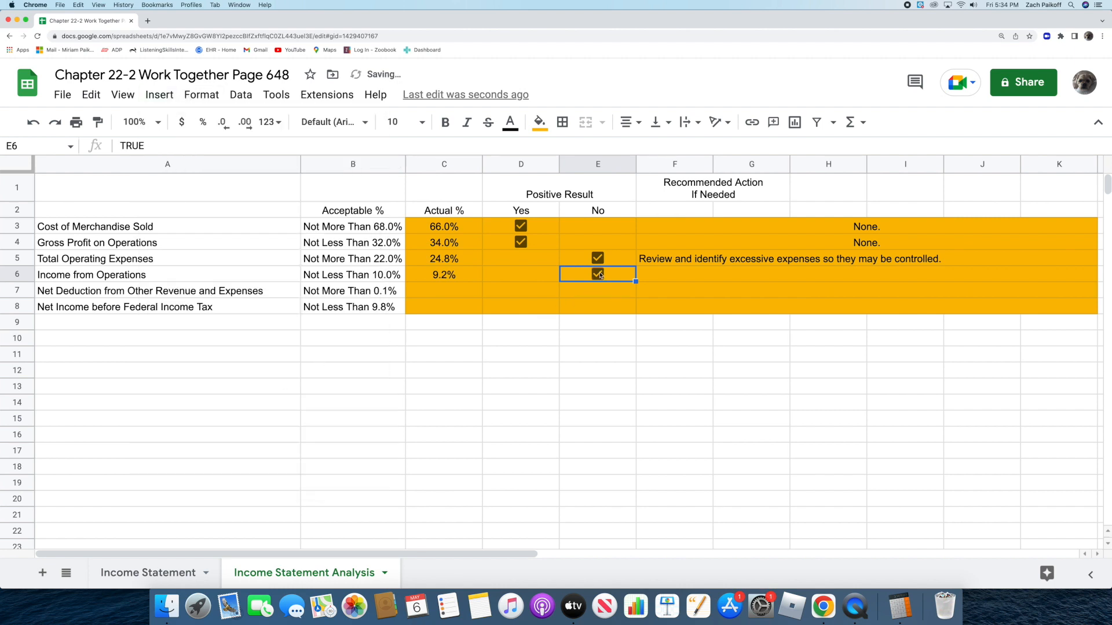
# Step: Enter "Controlling expenses will help raise this percentage above the acceptable level." as the recommended action for Income from Operations
pyautogui.click(684, 279)
pyautogui.write('Control')
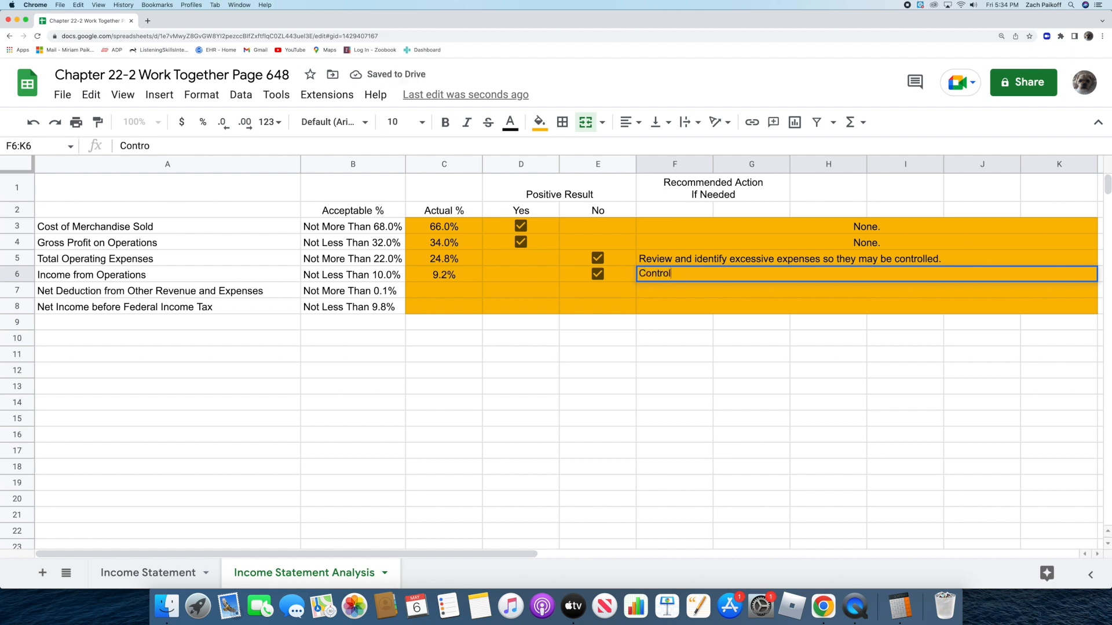
pyautogui.write('ling expe')
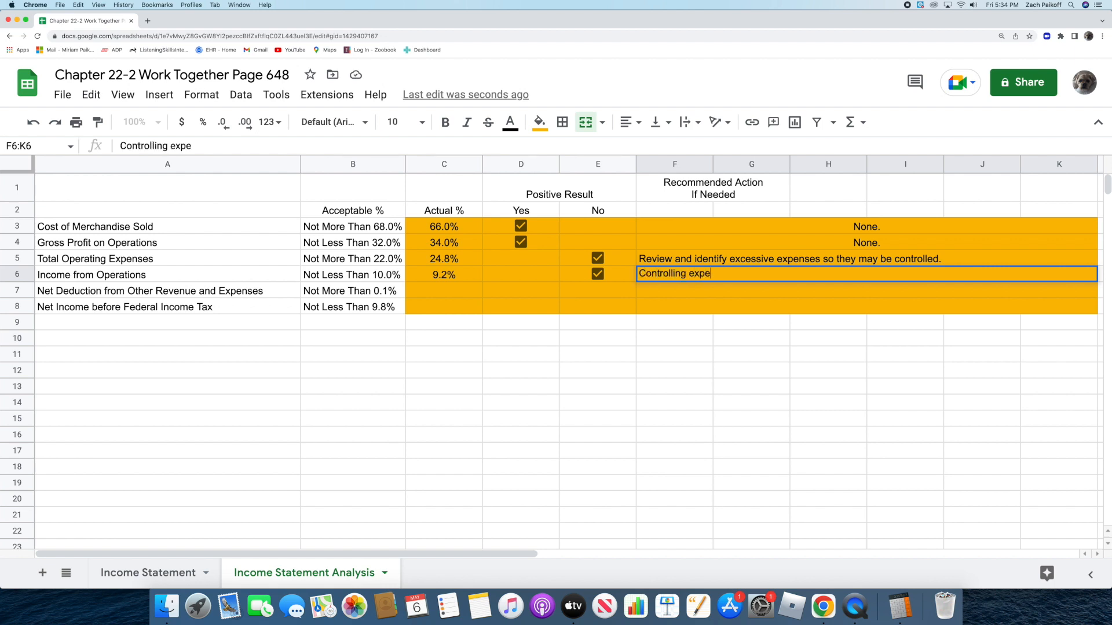
pyautogui.write('nses will help raise this percentage above the acceptable')
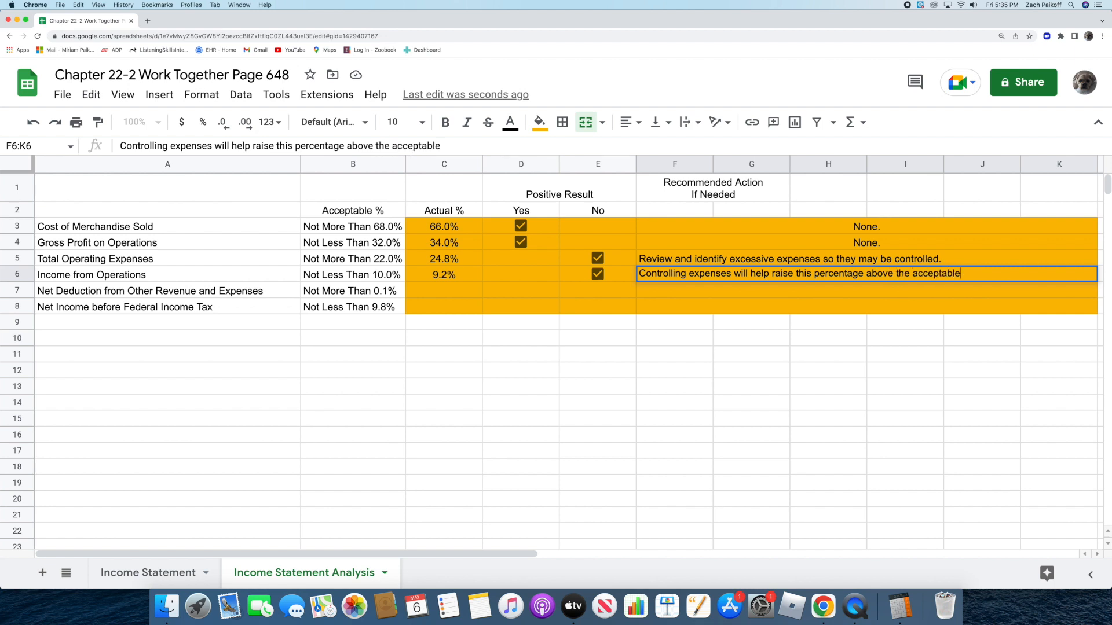
pyautogui.write(' level.')
pyautogui.press('Return')
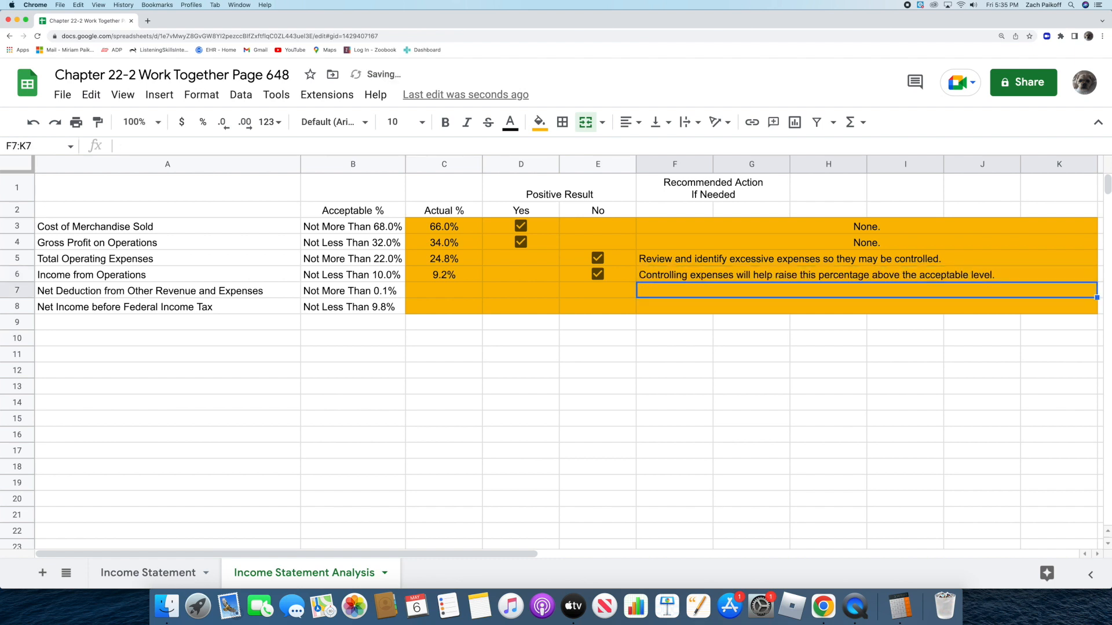
# Step: For Net Deduction from Other Revenue and Expenses, enter 0.2% in C7 and insert a ticked checkbox under No in E7
pyautogui.doubleClick(435, 293)
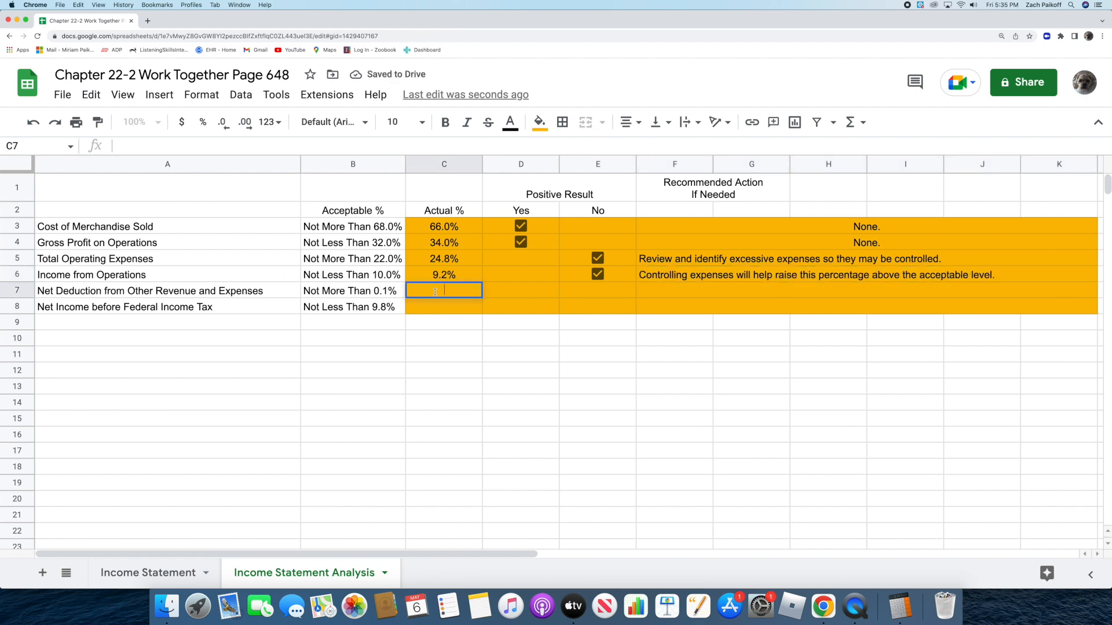
pyautogui.write('0.2%')
pyautogui.press('Return')
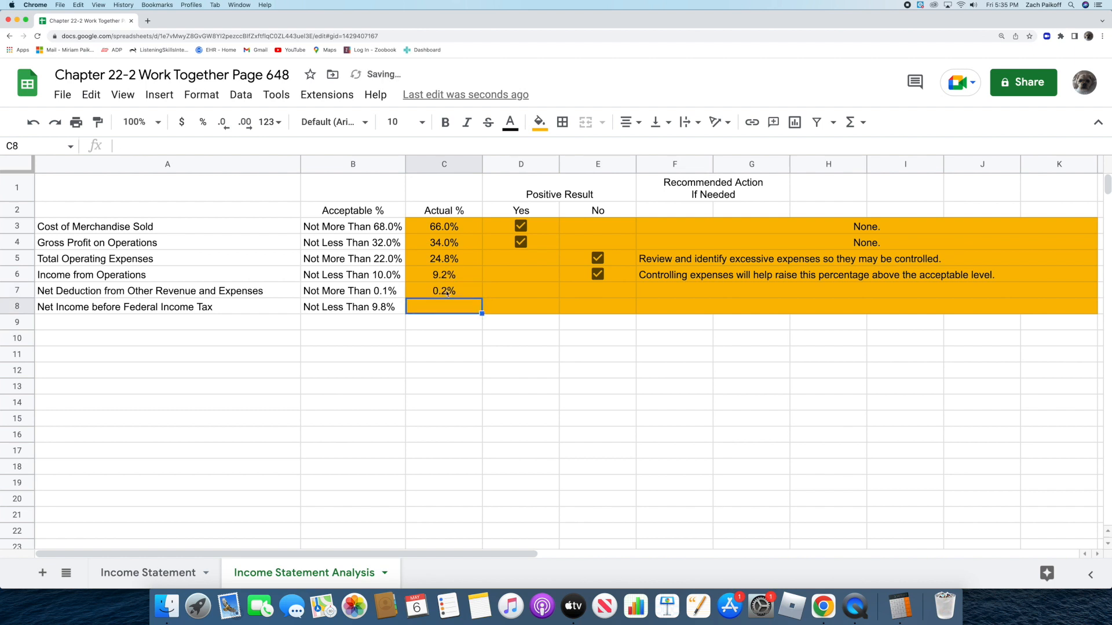
pyautogui.click(579, 291)
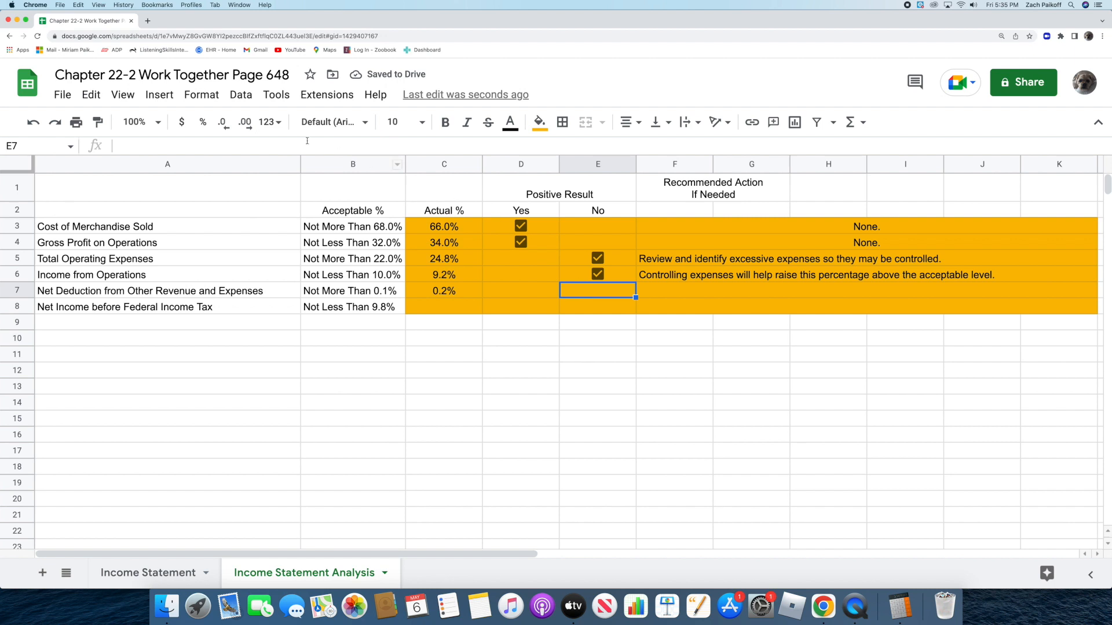
pyautogui.click(159, 95)
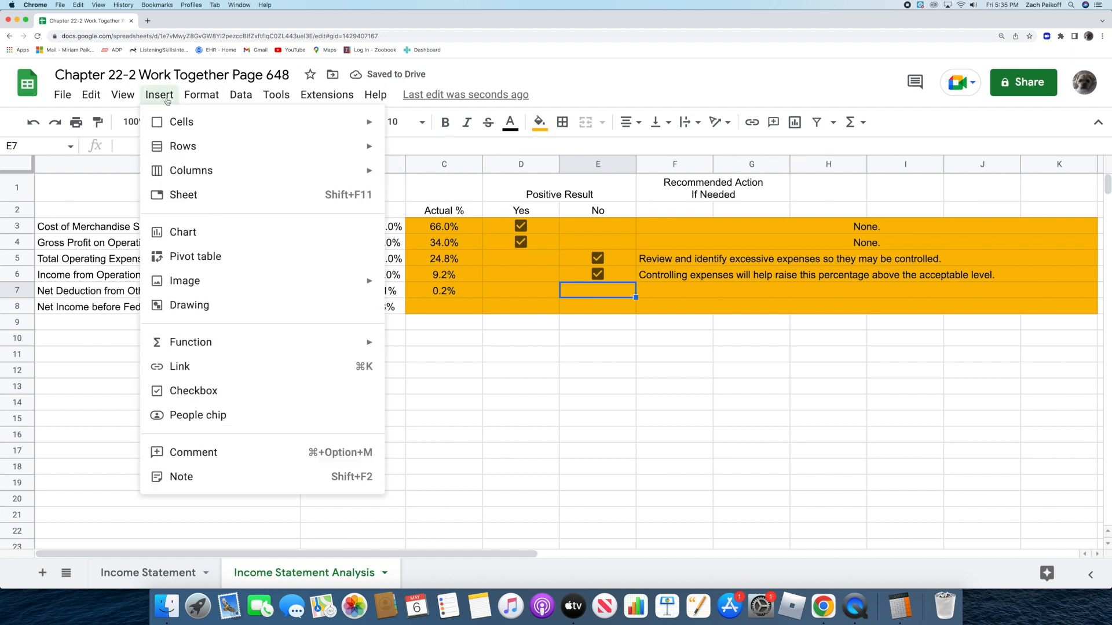
pyautogui.click(232, 391)
pyautogui.click(598, 290)
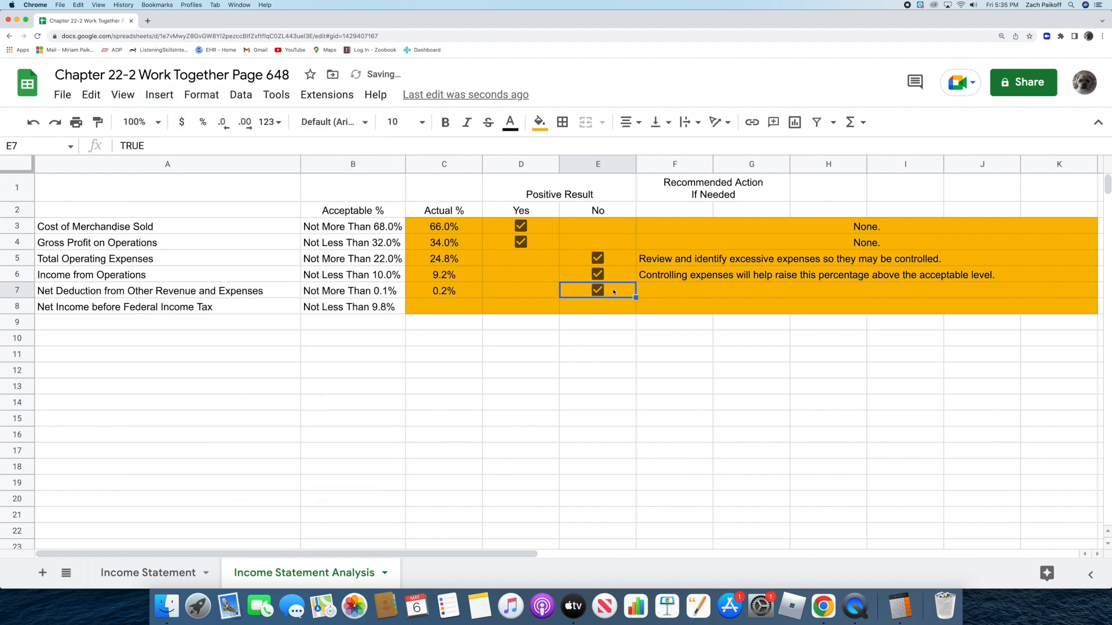
# Step: Enter "Review interest expense transactions and pursue ways of reducing the cost of long-term borrowing." as the recommended action for Net Deduction from Other Revenue and Expenses
pyautogui.doubleClick(690, 291)
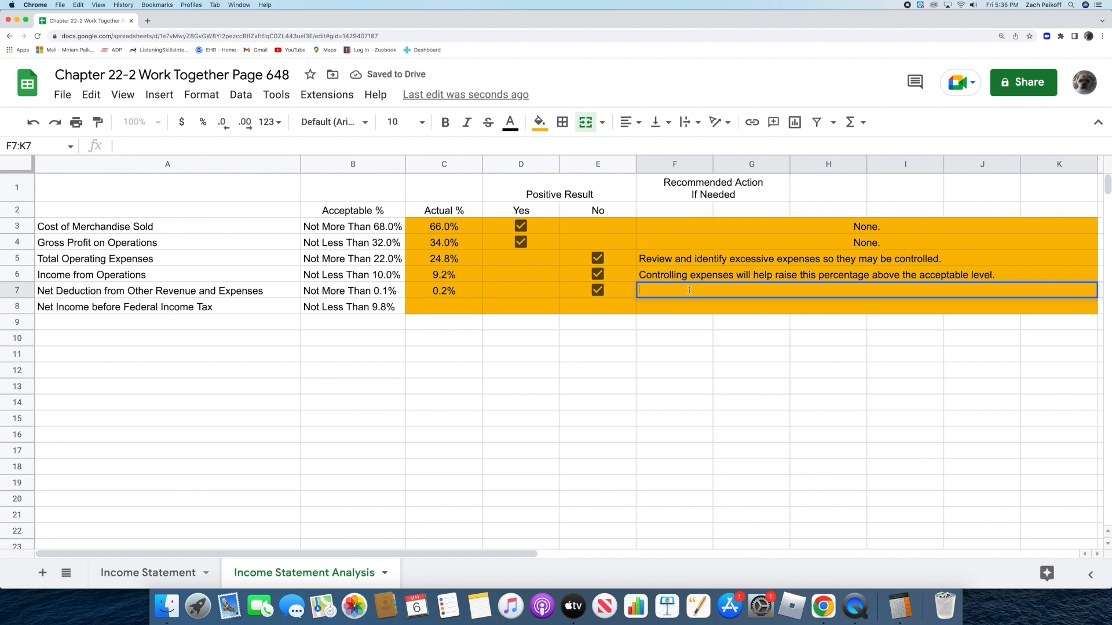
pyautogui.write('Review int')
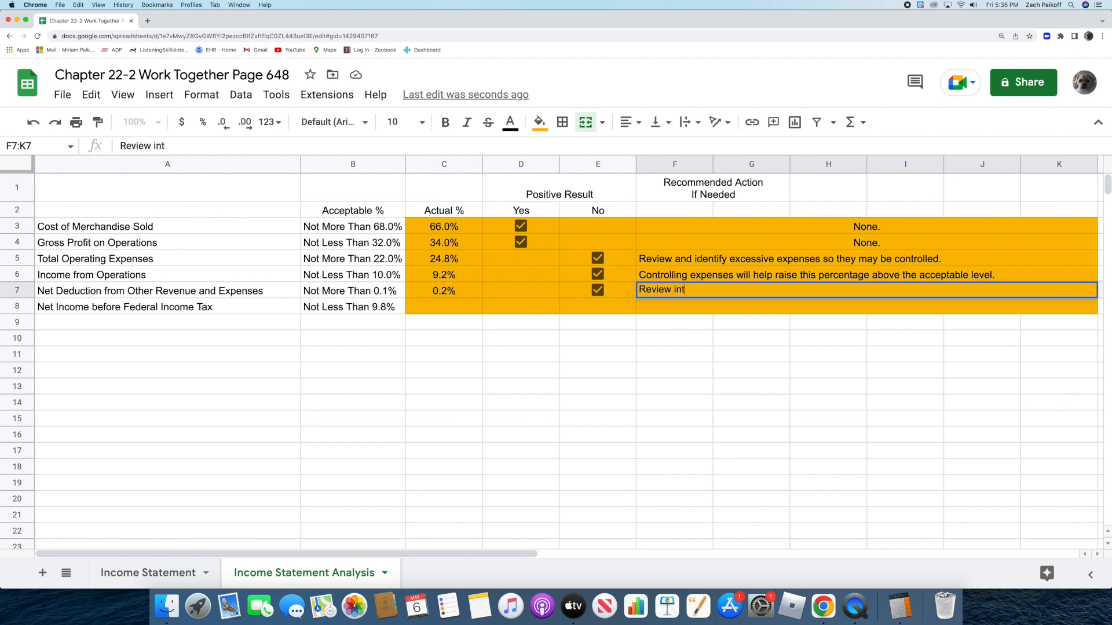
pyautogui.write('erest expense transactions and pursue')
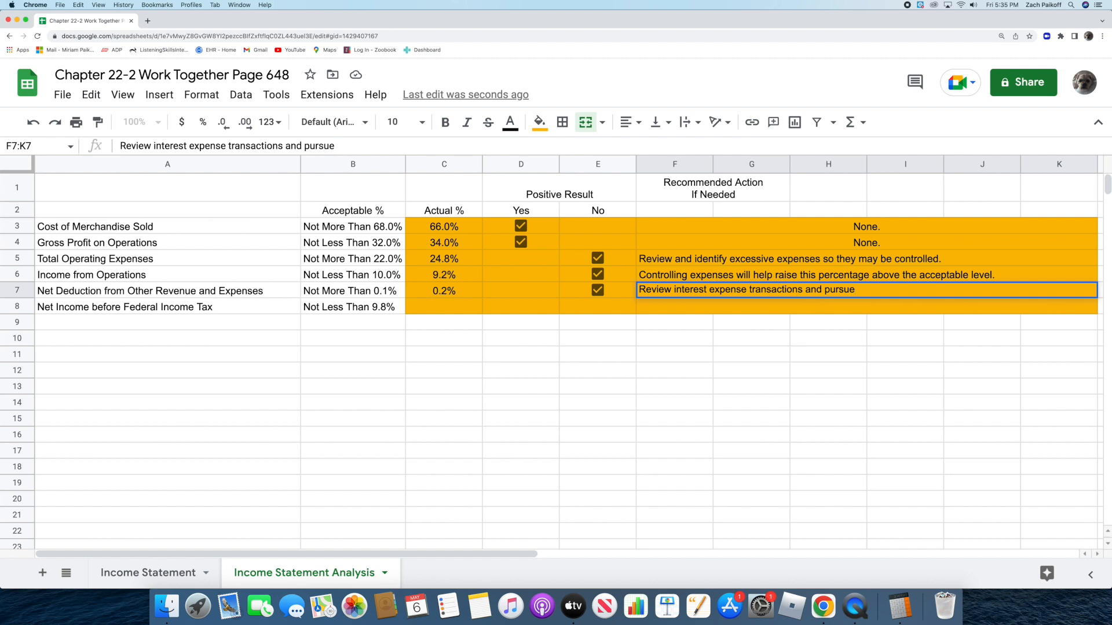
pyautogui.write(' ways of reducing t')
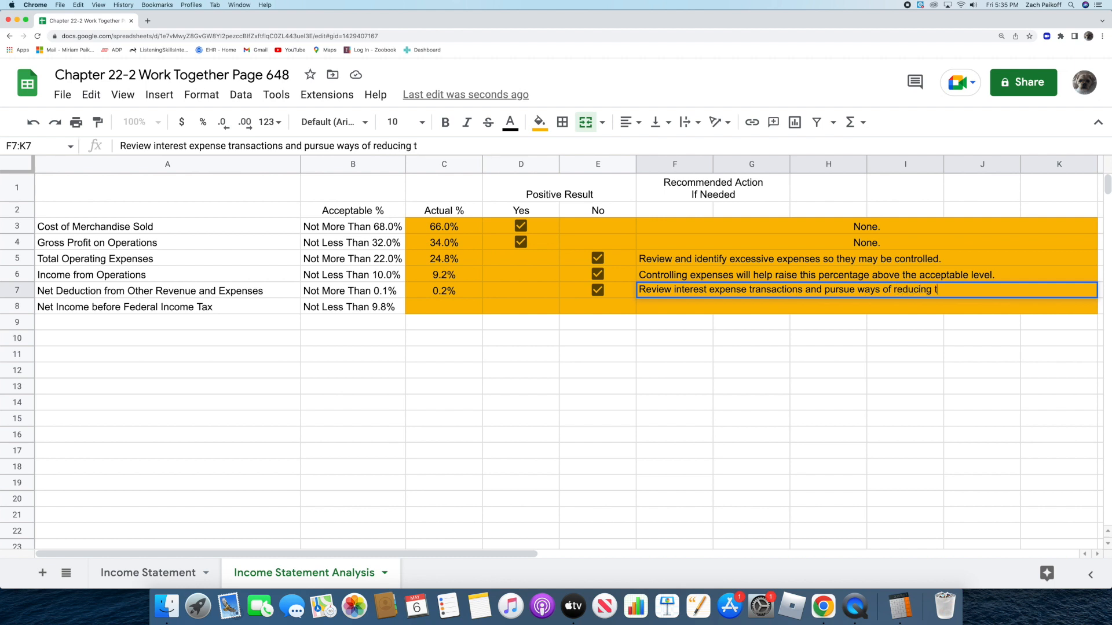
pyautogui.write('he cost of')
pyautogui.write('n')
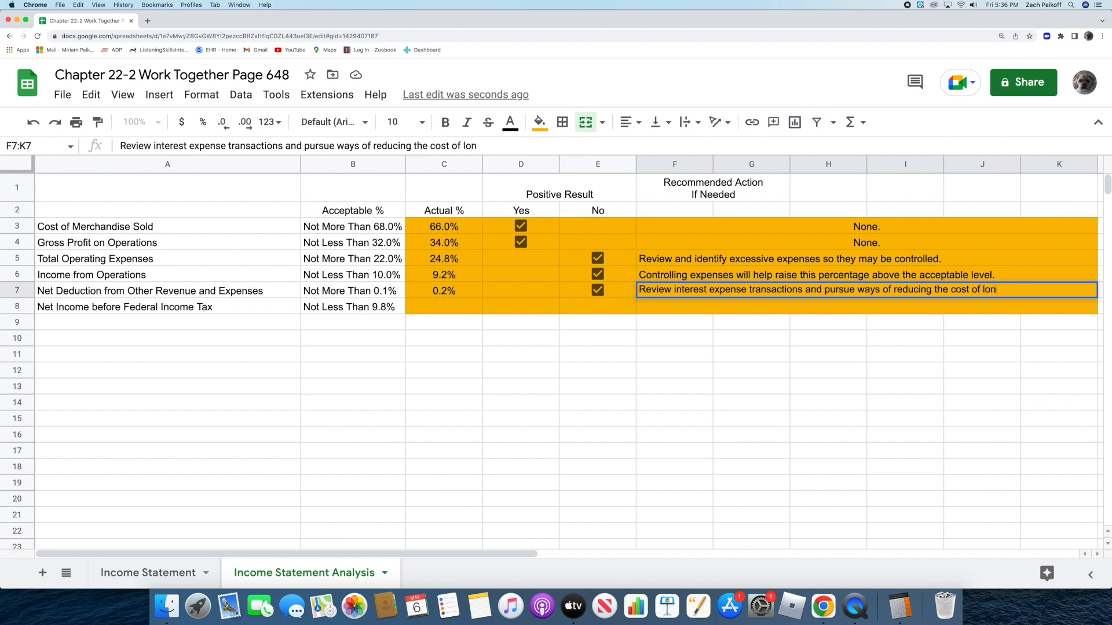
pyautogui.write('g-term borrowing')
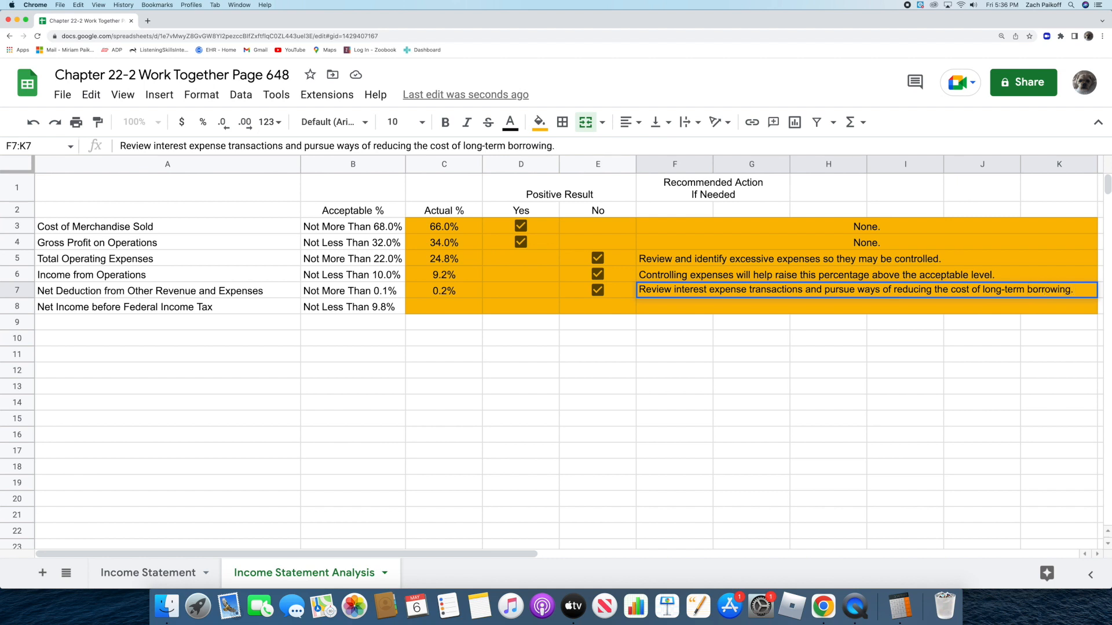
pyautogui.write('.')
pyautogui.press('Return')
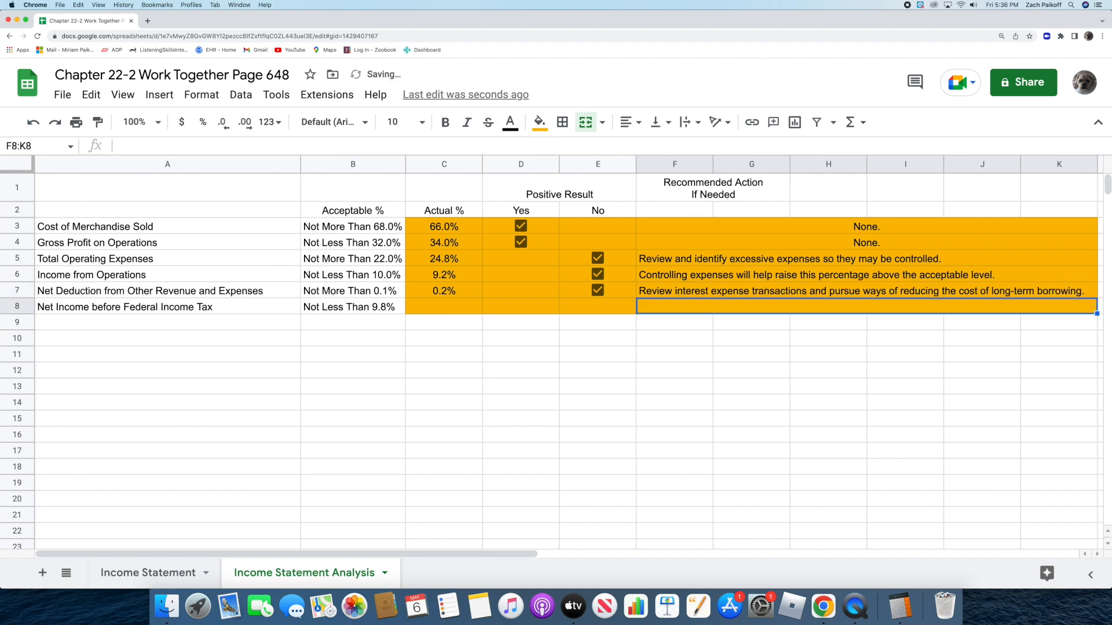
# Step: For Net Income before Federal Income Tax, enter 9.1% in C8 as the actual percentage and insert a ticked checkbox under No in E8
pyautogui.doubleClick(452, 309)
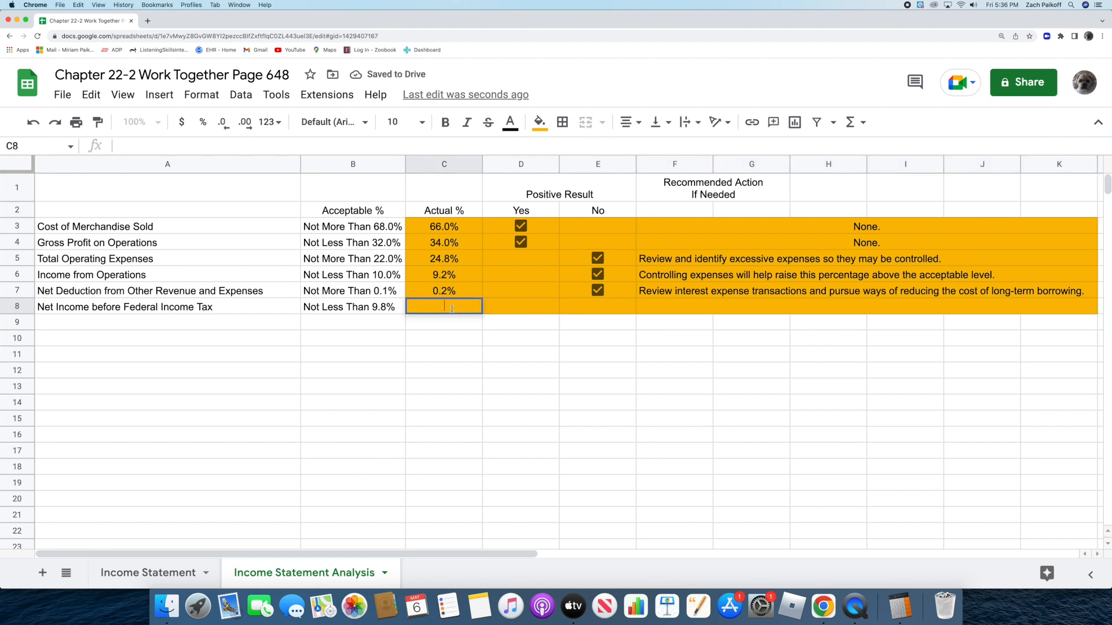
pyautogui.write('9.1%')
pyautogui.press('Return')
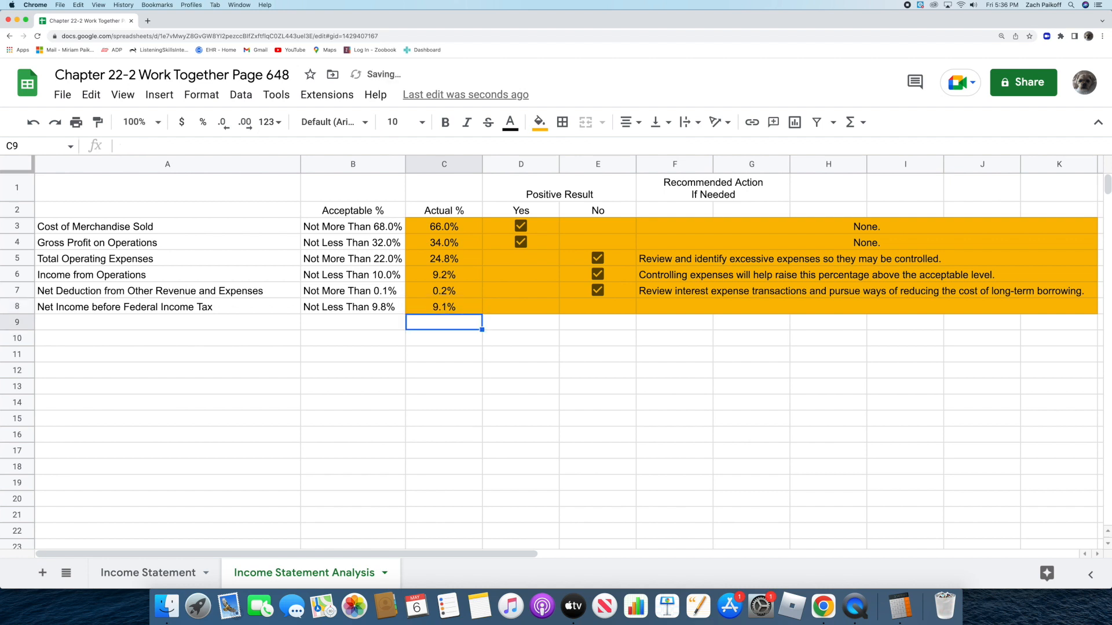
pyautogui.click(571, 309)
pyautogui.click(161, 95)
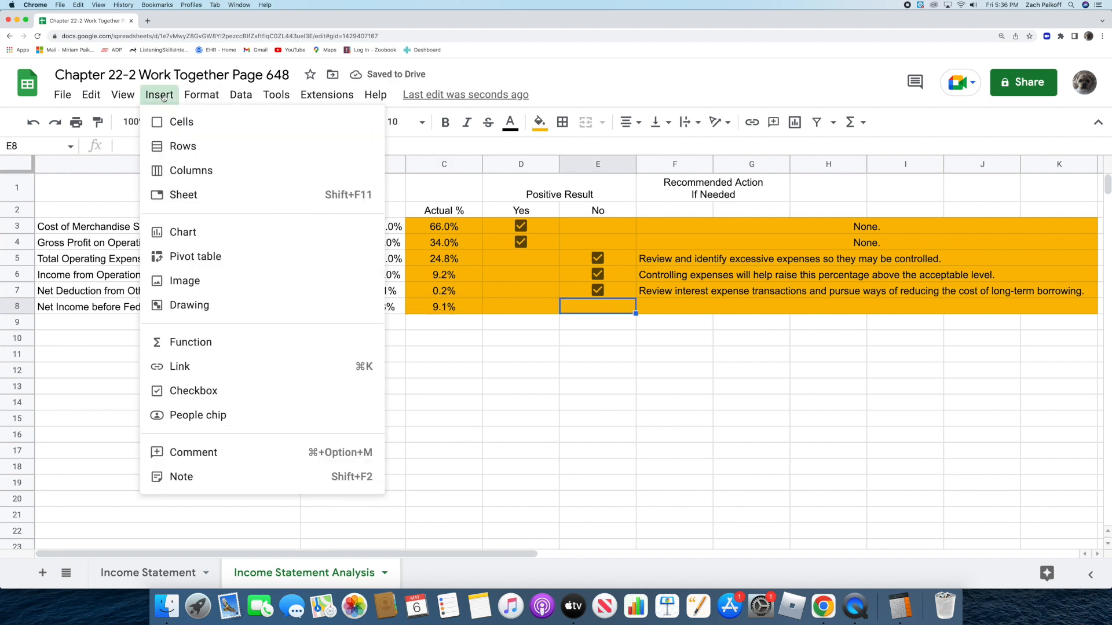
pyautogui.click(217, 391)
pyautogui.click(597, 306)
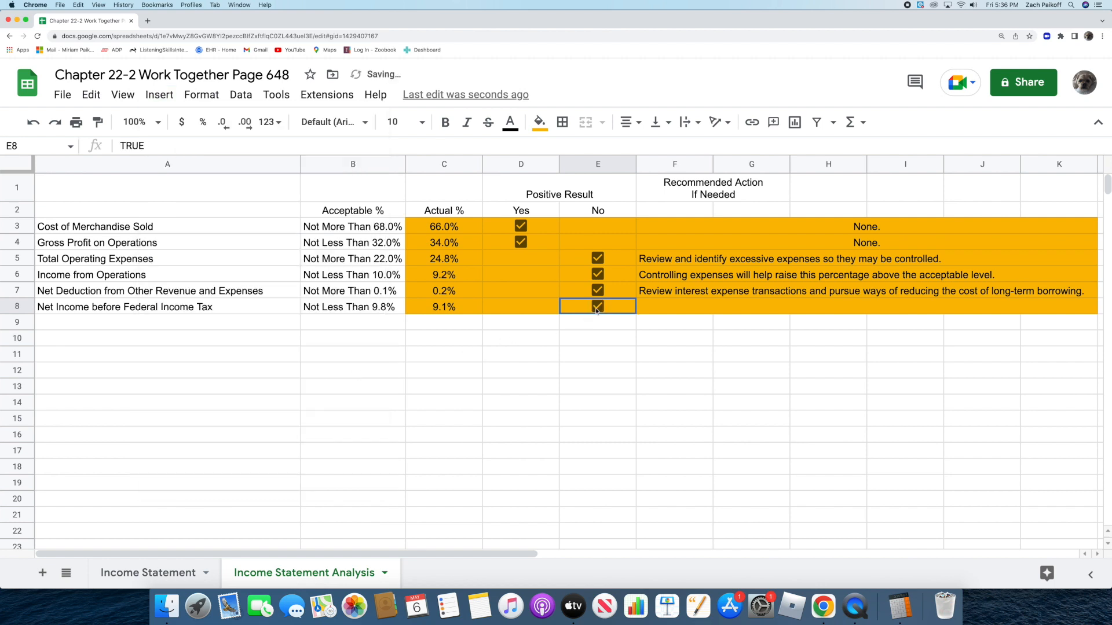
# Step: Enter "Controlling expenses will help raise this percentage above the acceptable level." as the recommended action for Net Income before Federal Income Tax
pyautogui.click(676, 305)
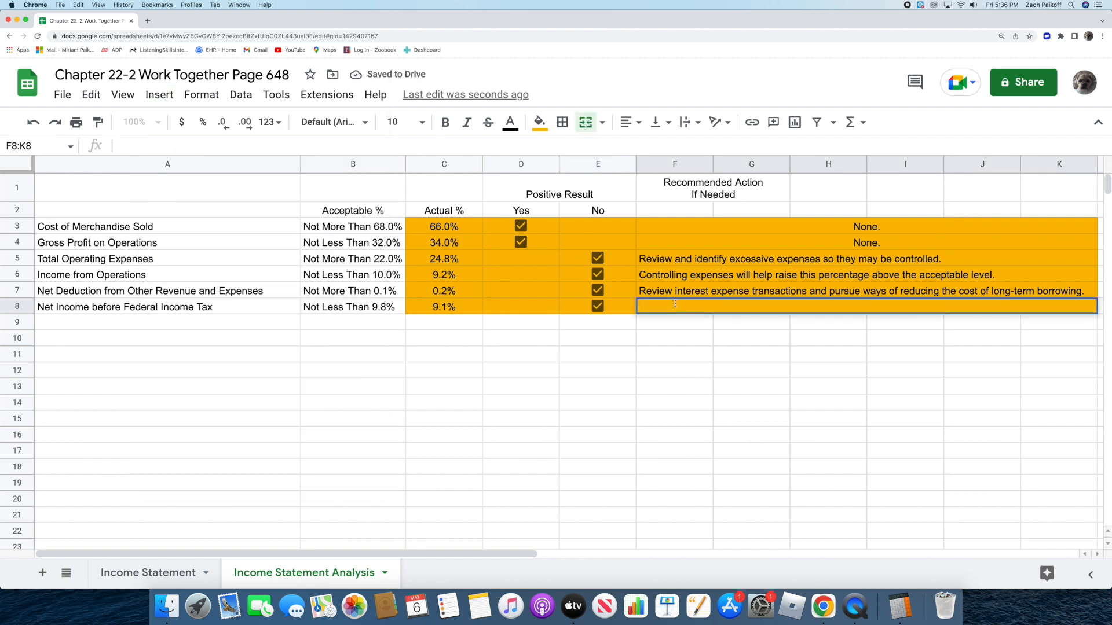
pyautogui.write('Controllin')
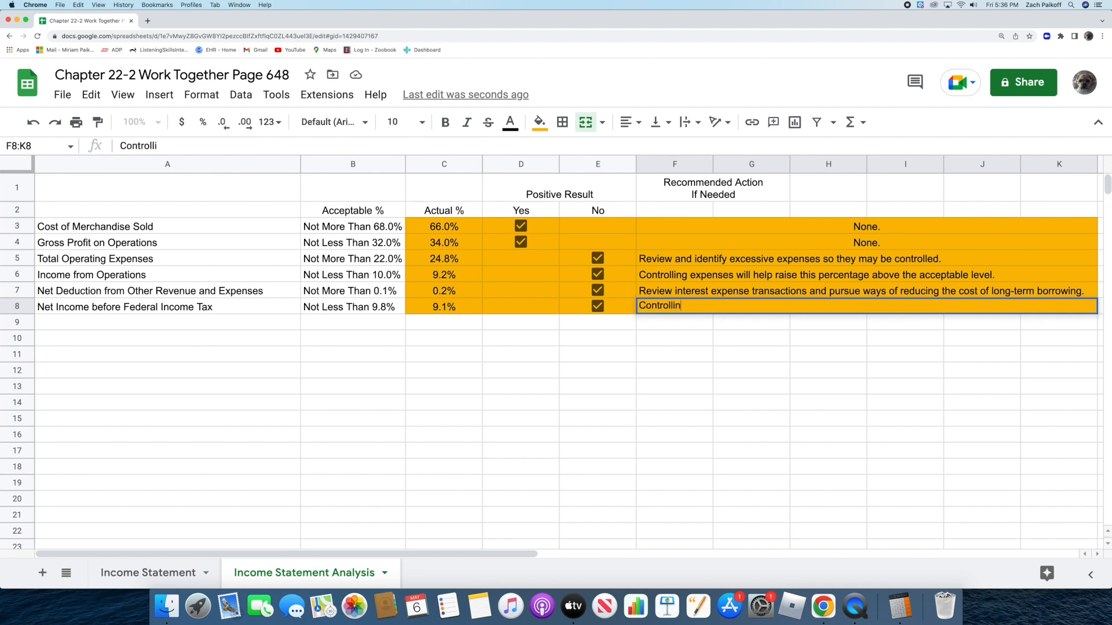
pyautogui.write('g expenses w')
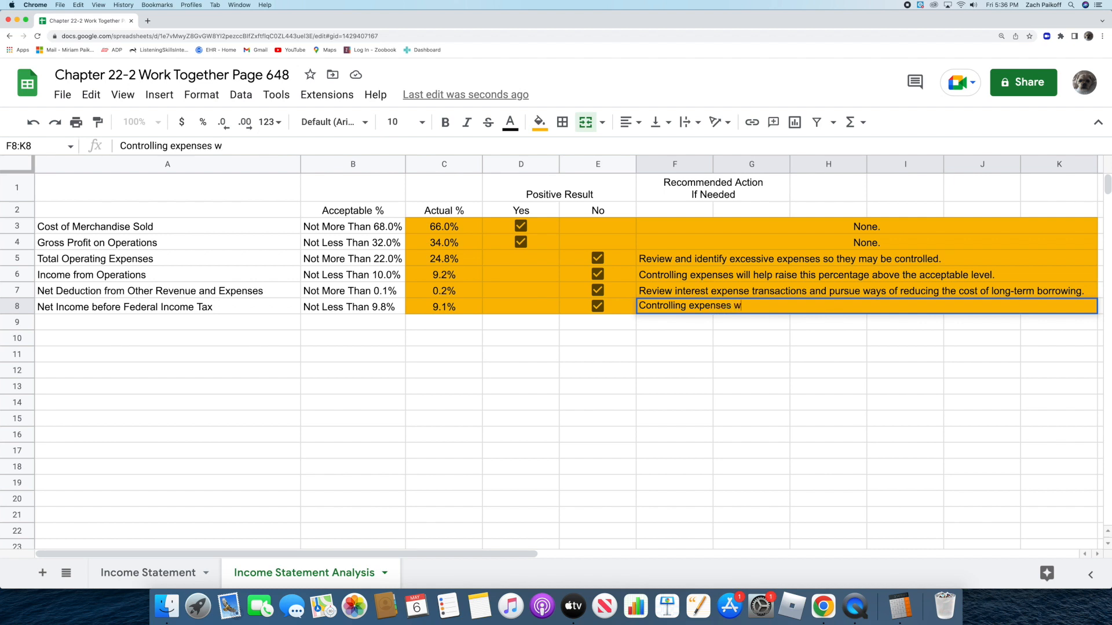
pyautogui.write('ill help raise this per')
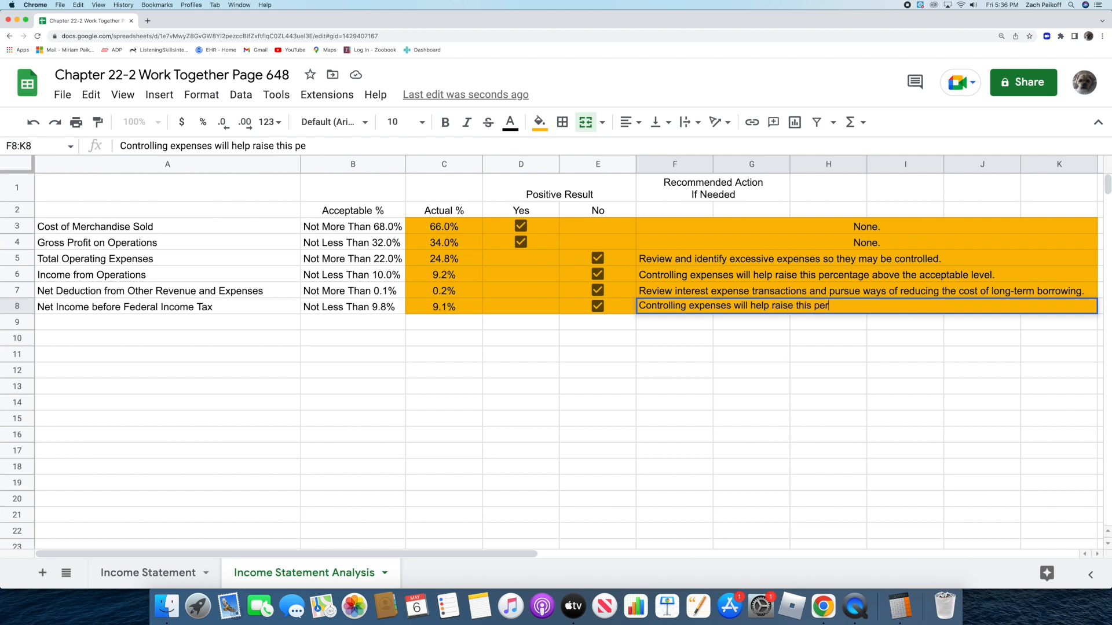
pyautogui.write('centage abov')
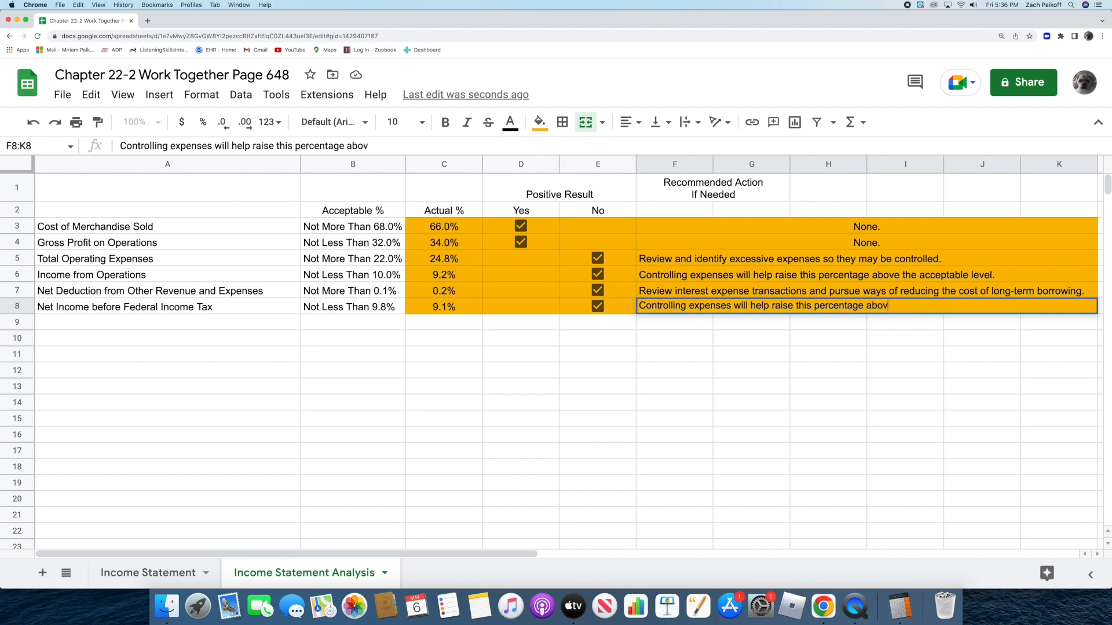
pyautogui.write('e the acceptable level.')
pyautogui.press('Return')
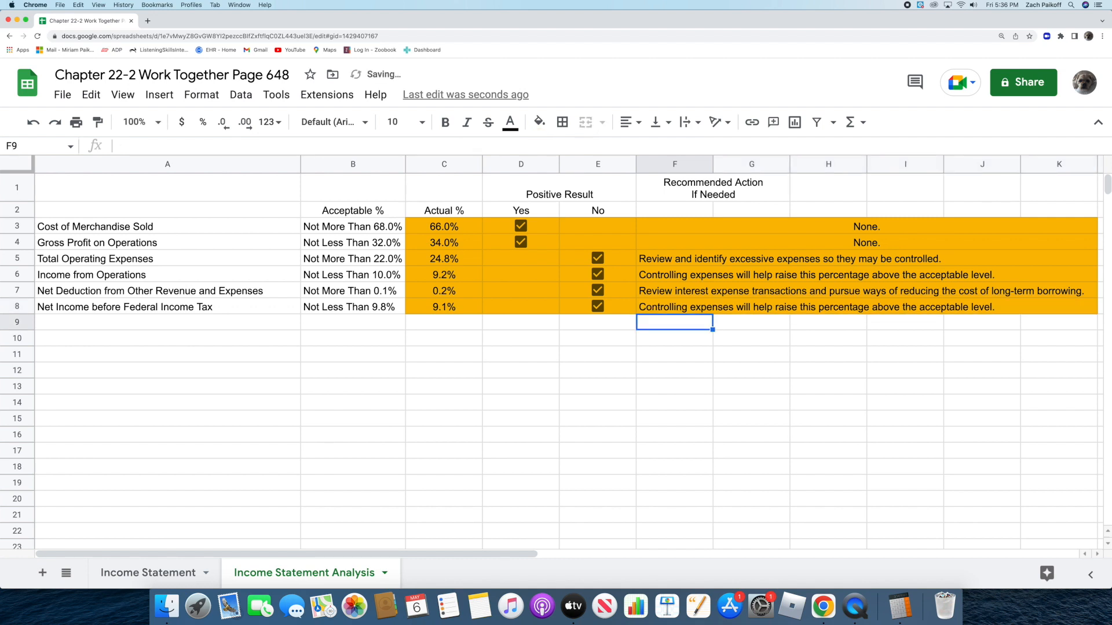